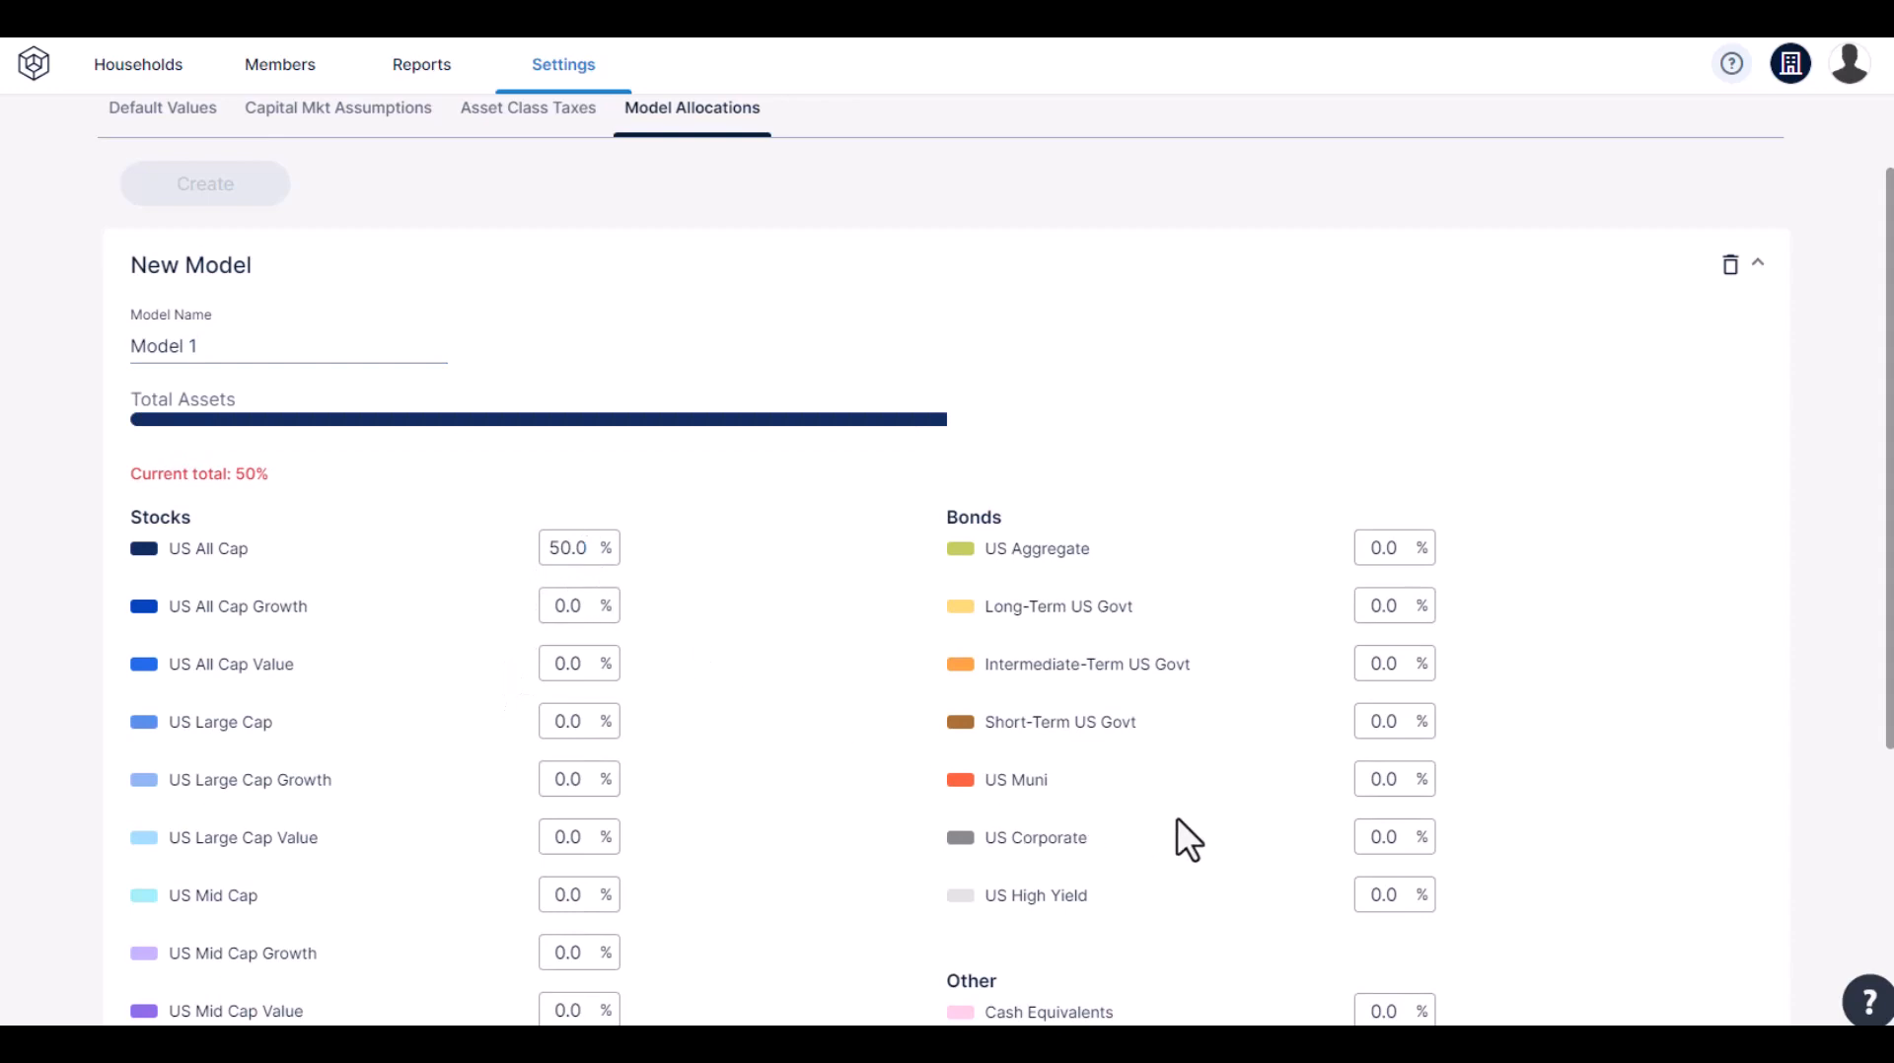
- Allocate 50% to US Aggregate bonds in the new model and save it as Model 1
click(1406, 548)
text(50)
scroll(1312, 459, down, 5)
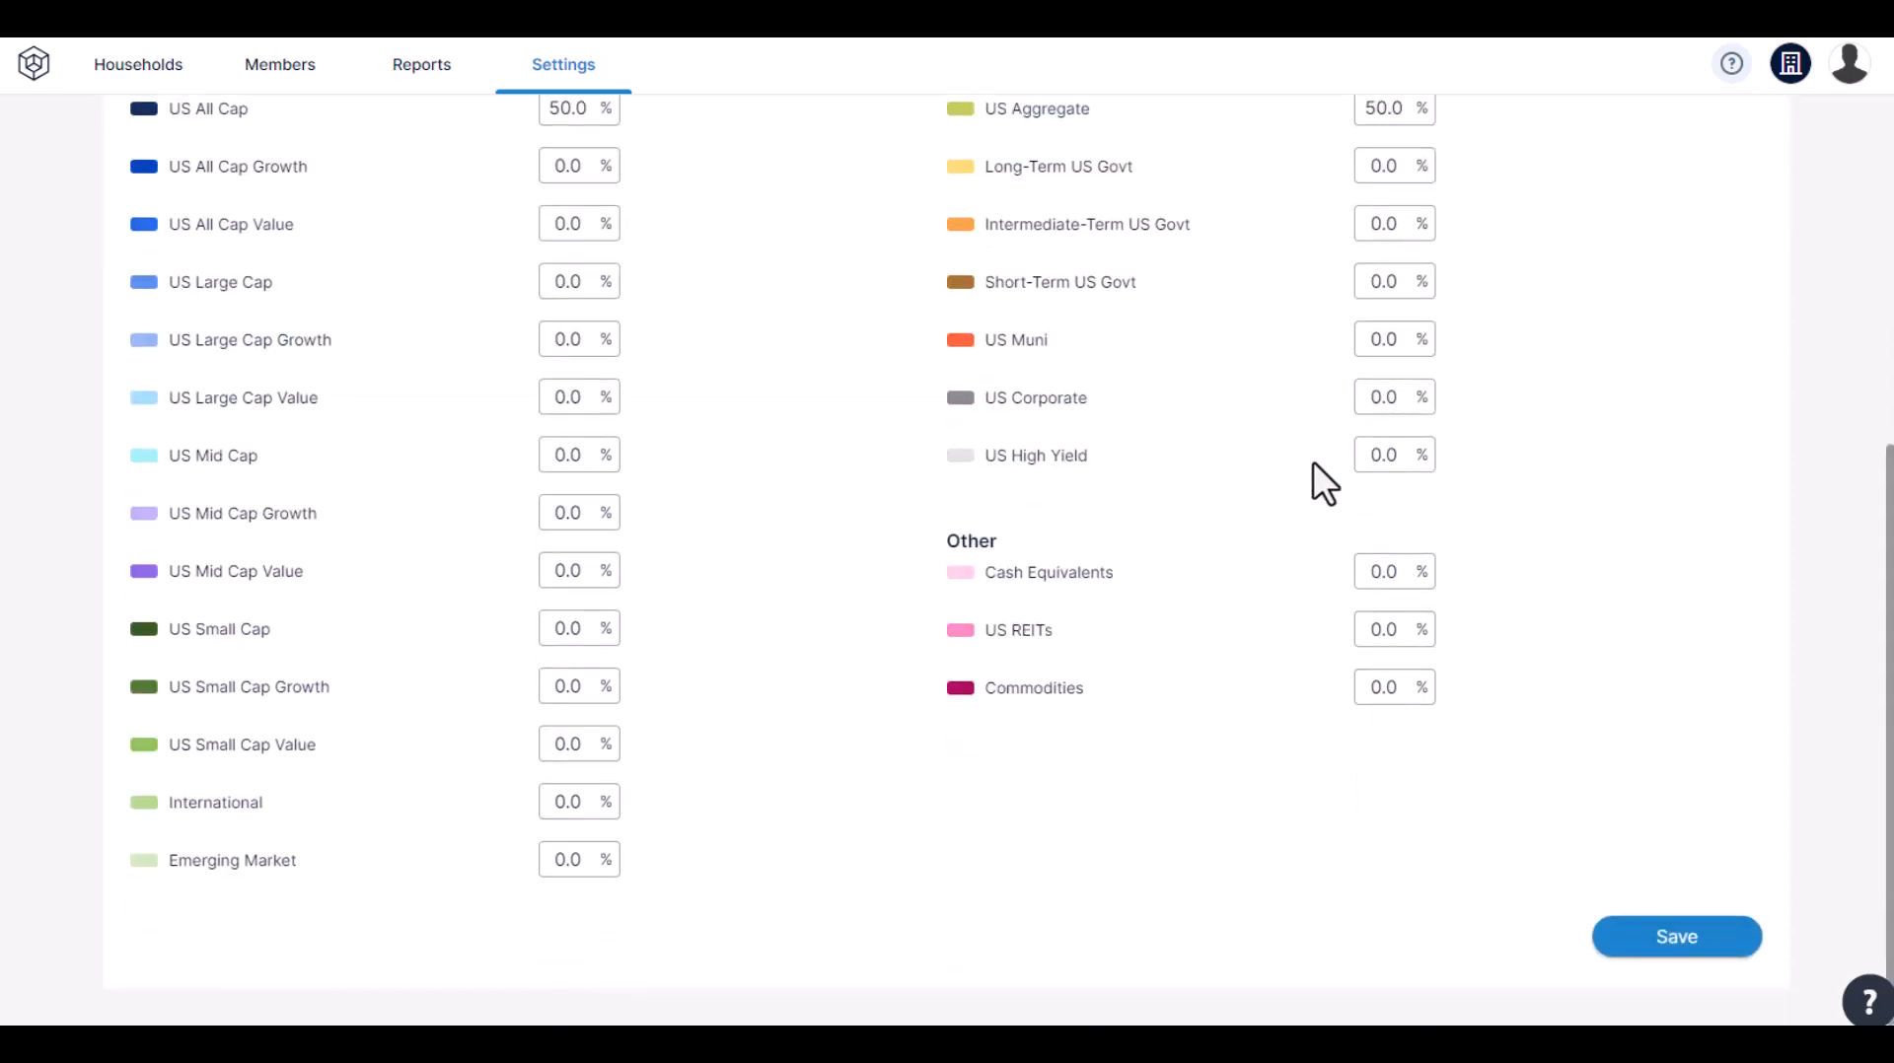
click(1632, 949)
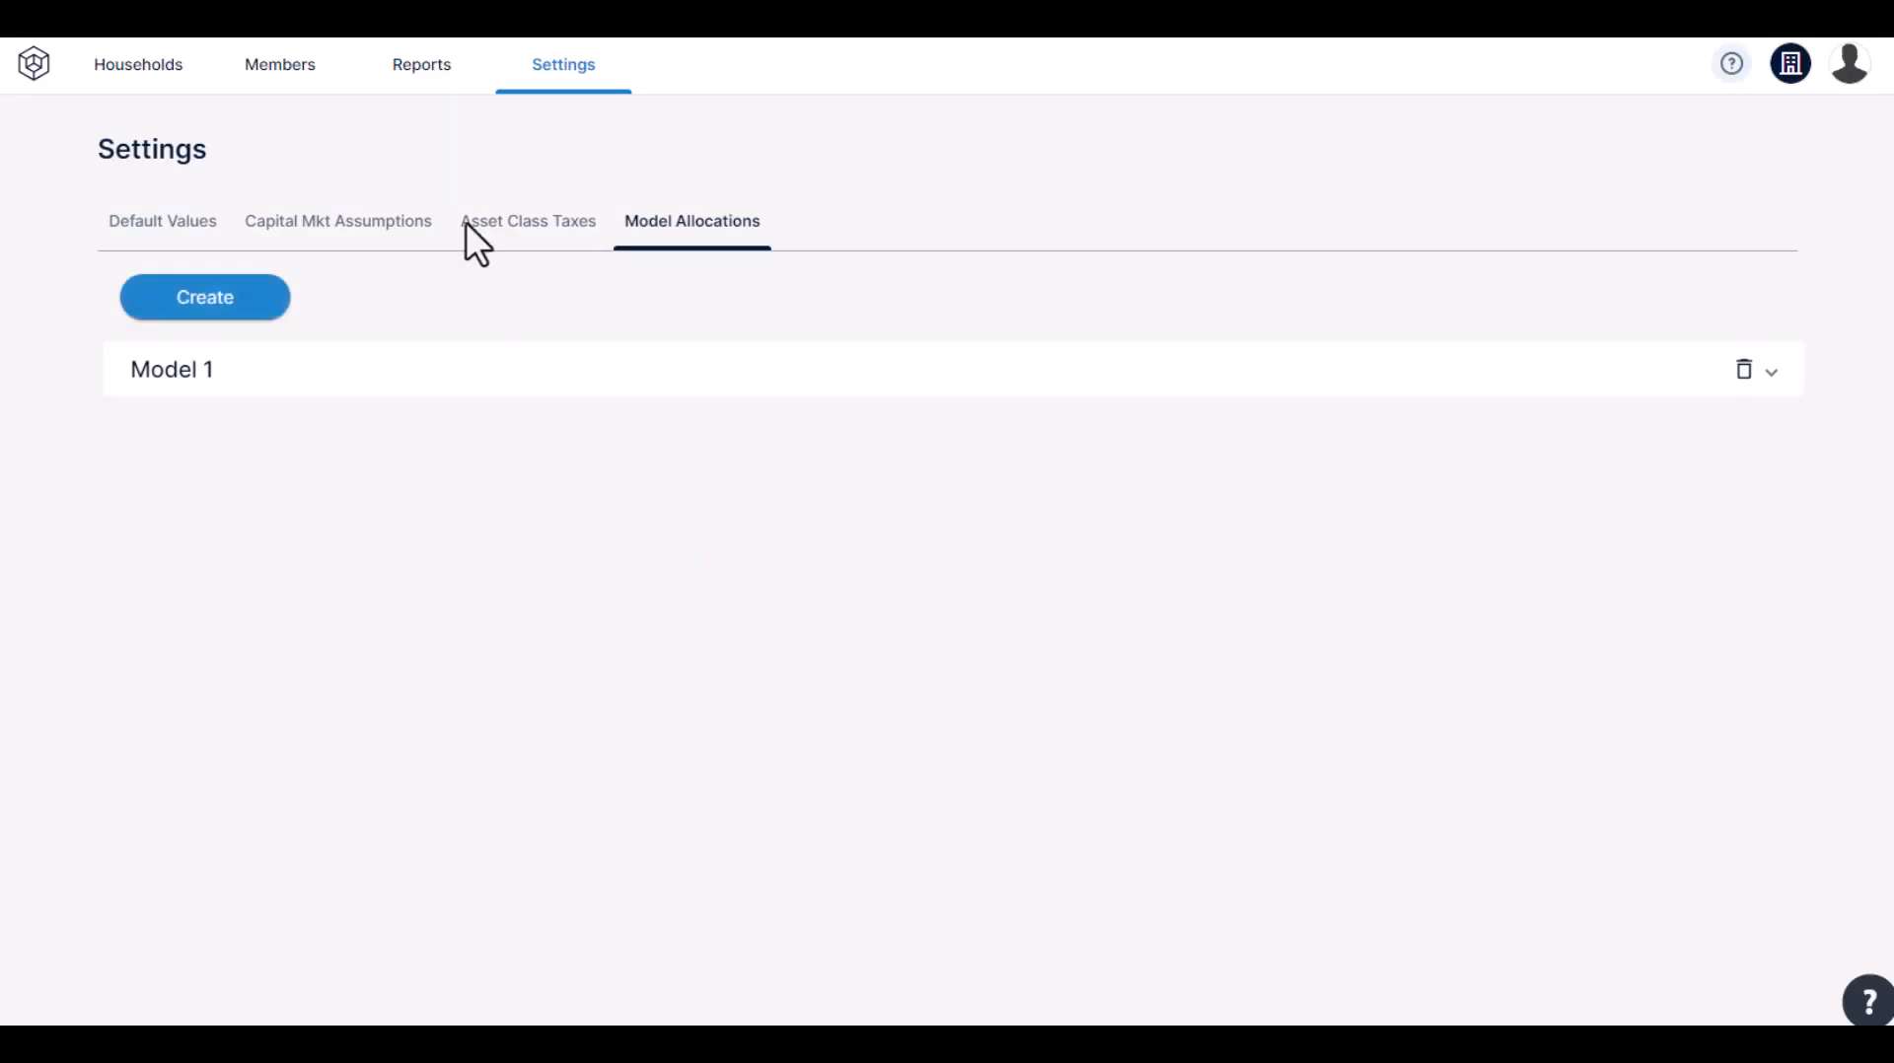
- Open the first listed household's plan for editing and go to its investment accounts
click(137, 85)
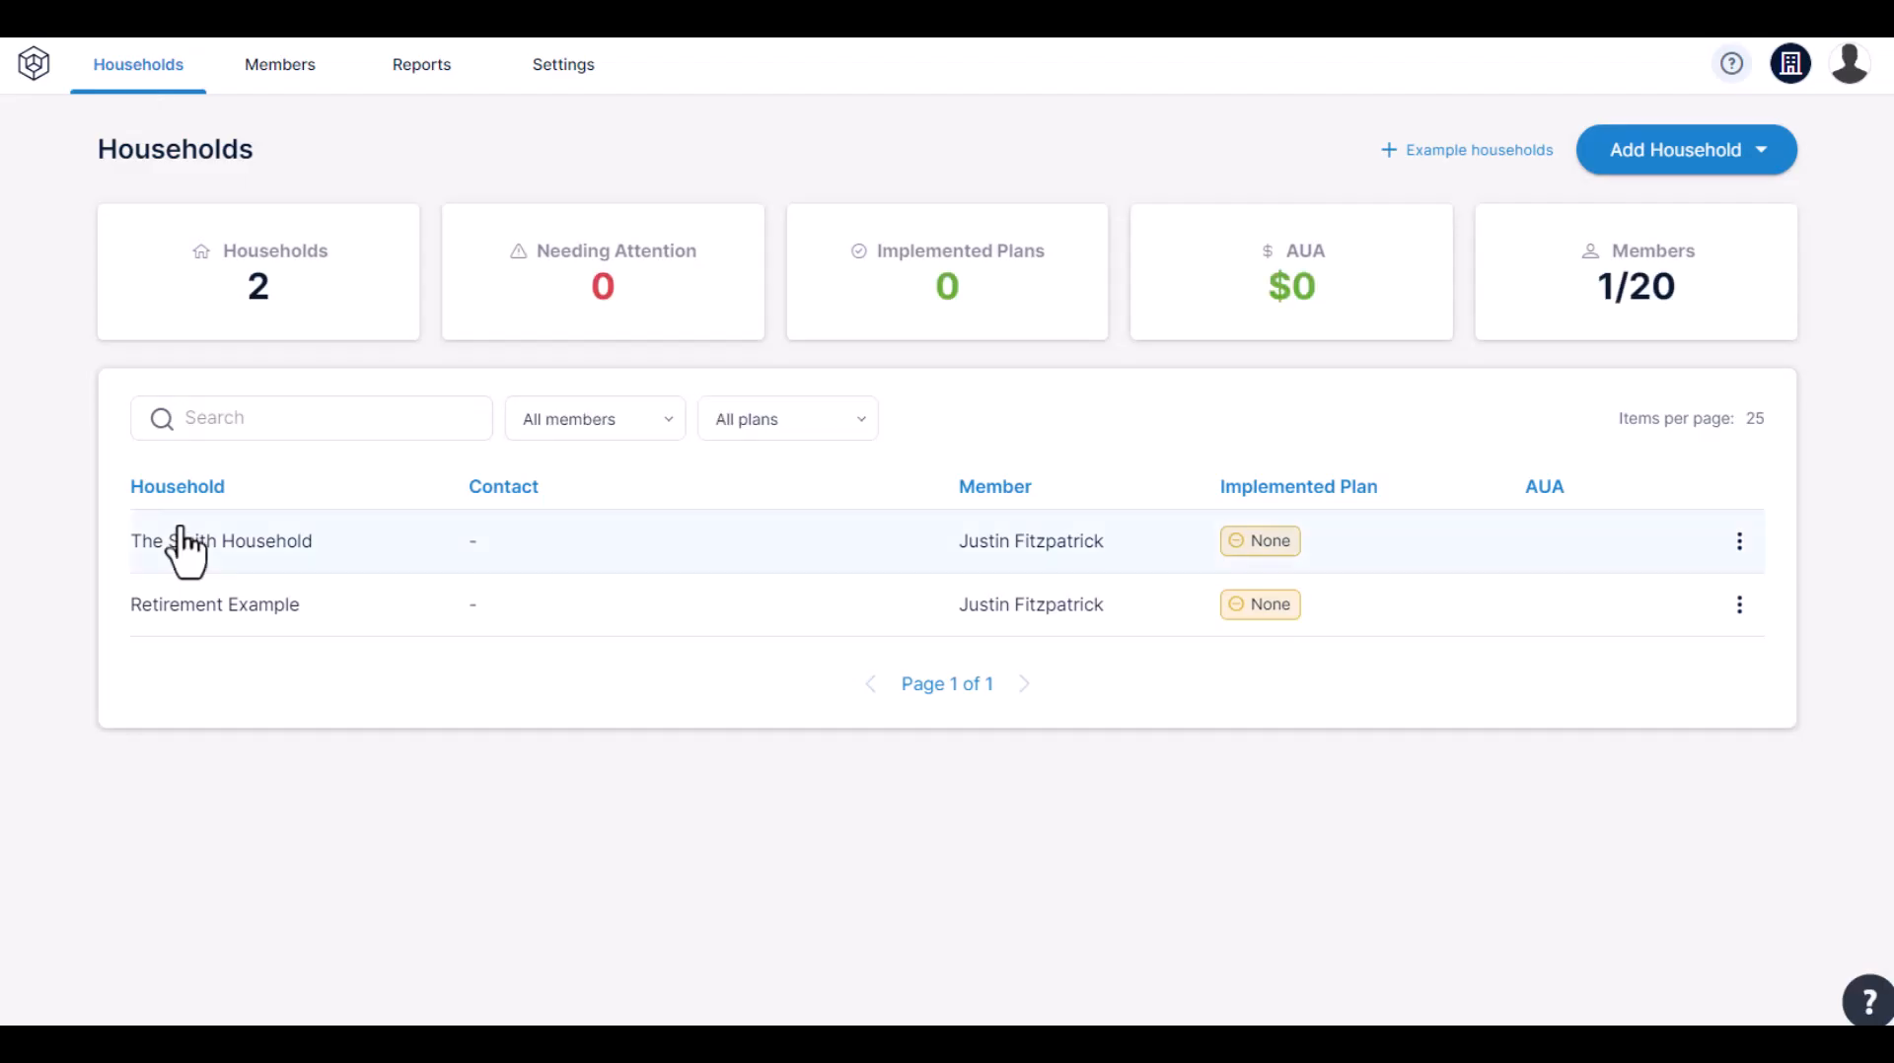
click(182, 543)
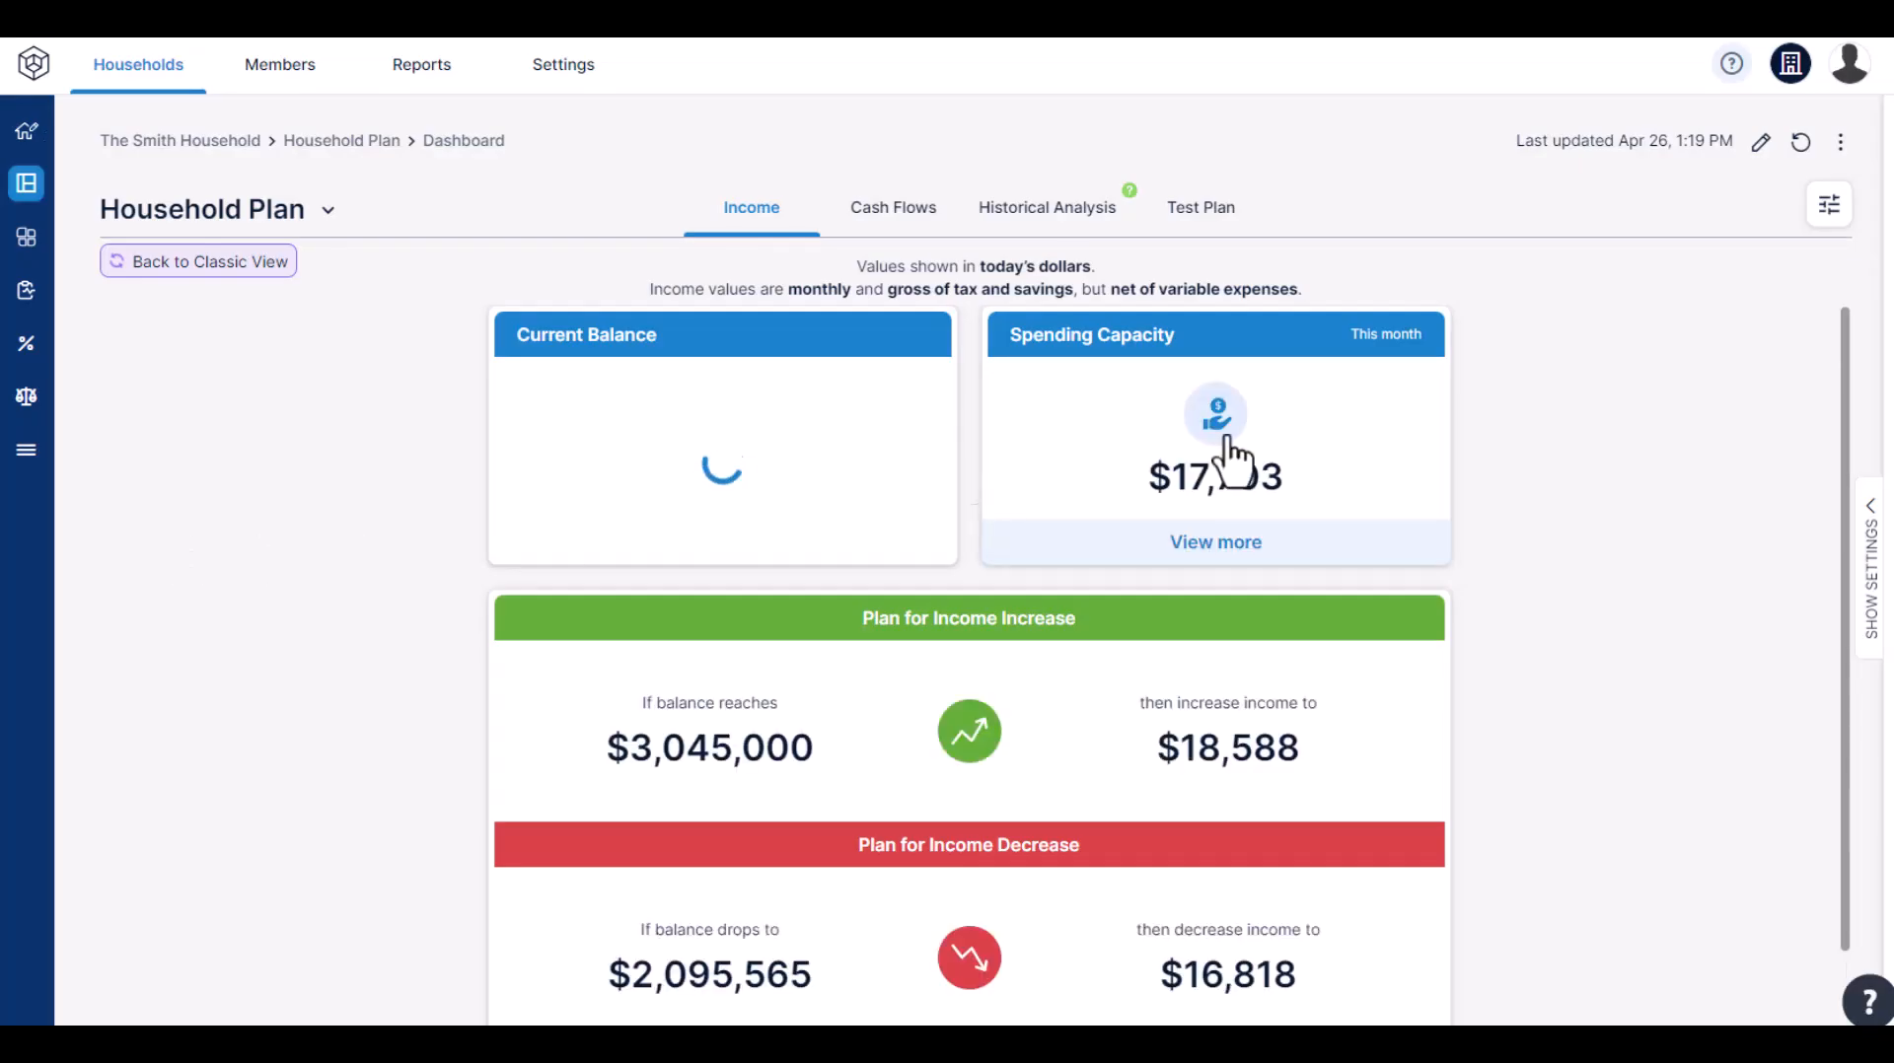
click(1761, 143)
click(968, 355)
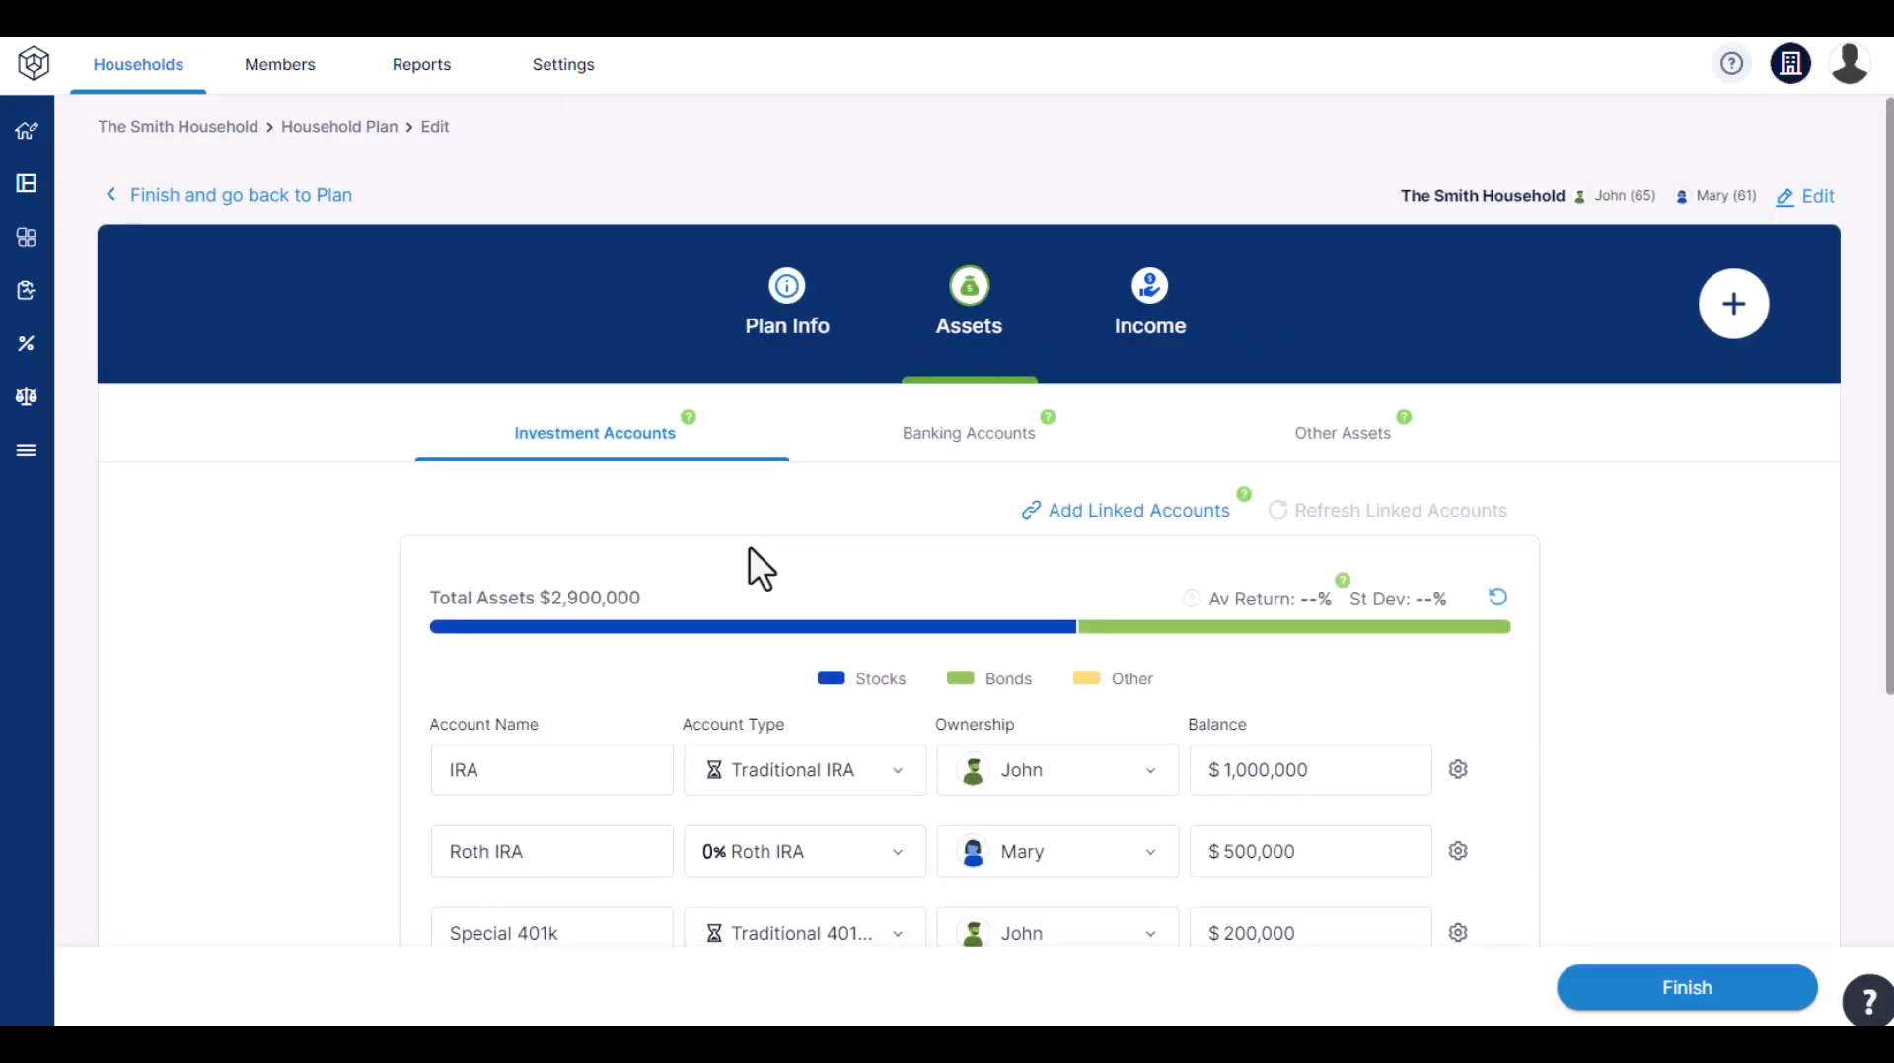
- Switch the IRA account's allocation option to Model Allocations, using Model 1
click(1458, 772)
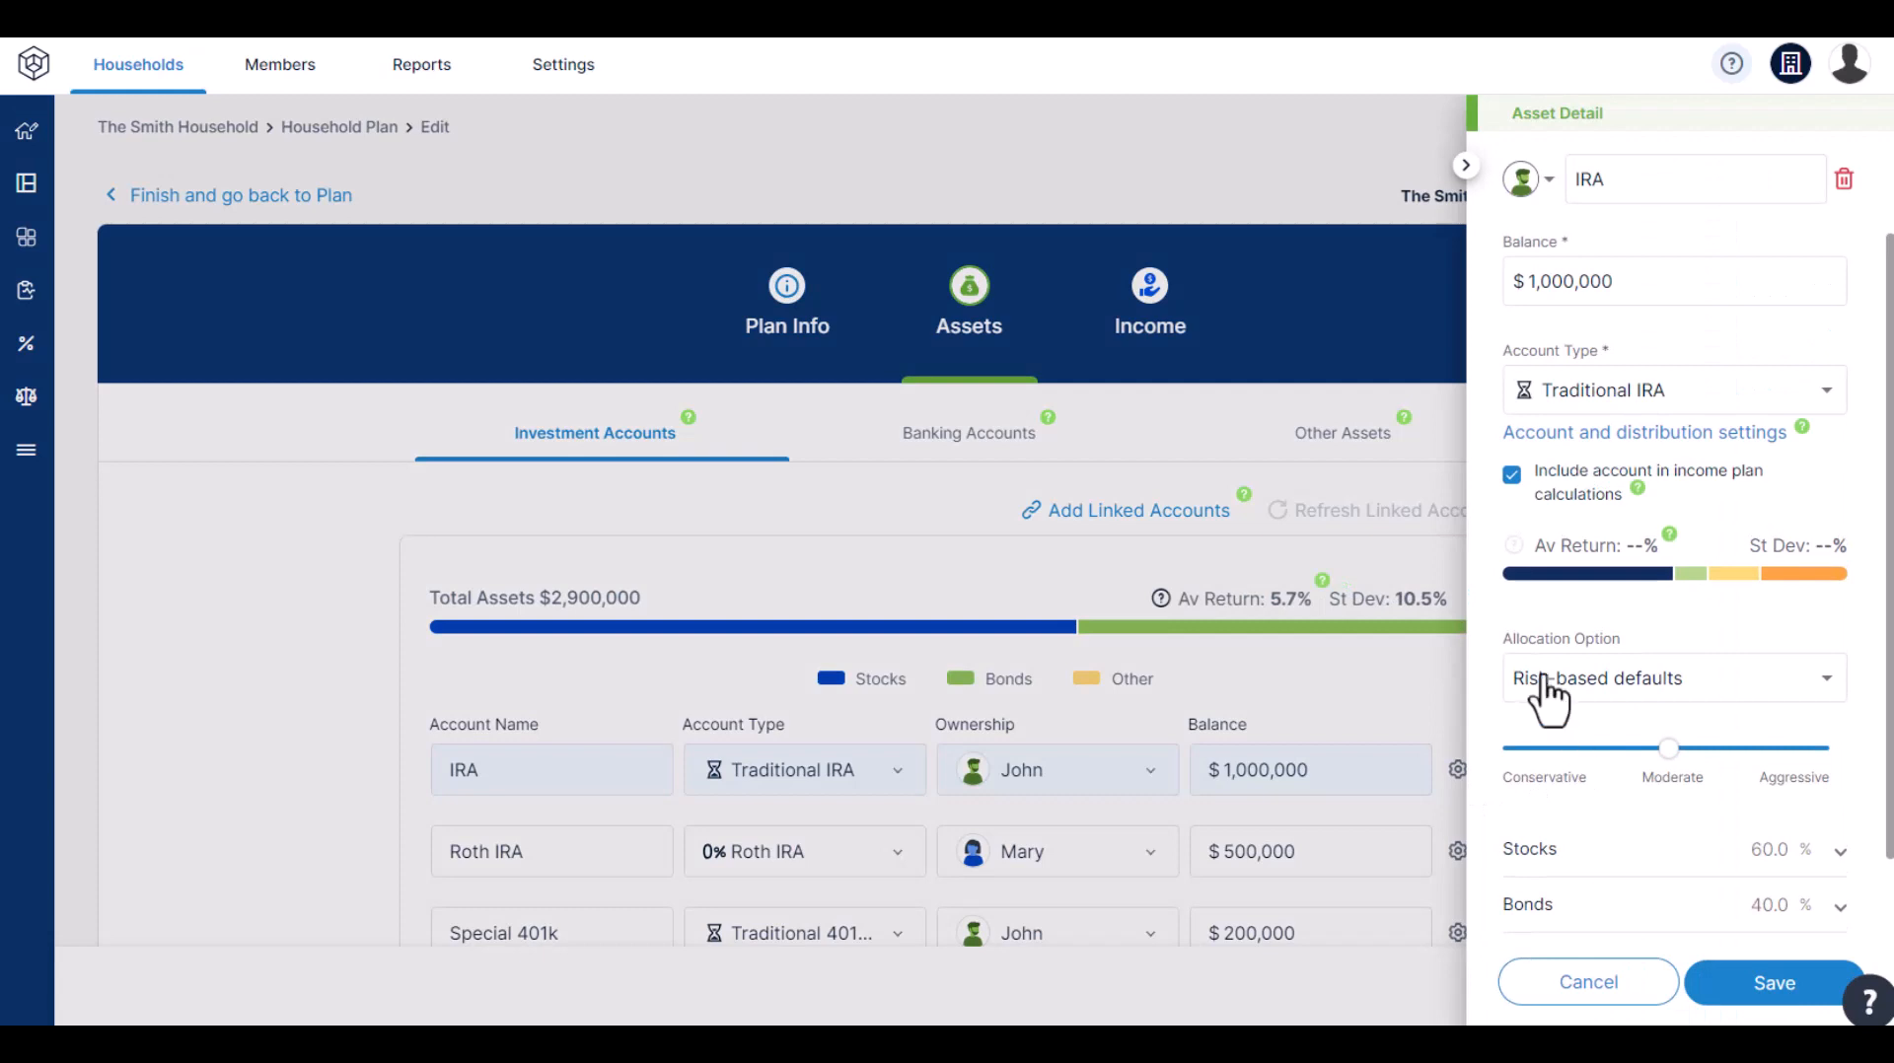
click(1546, 692)
click(1561, 794)
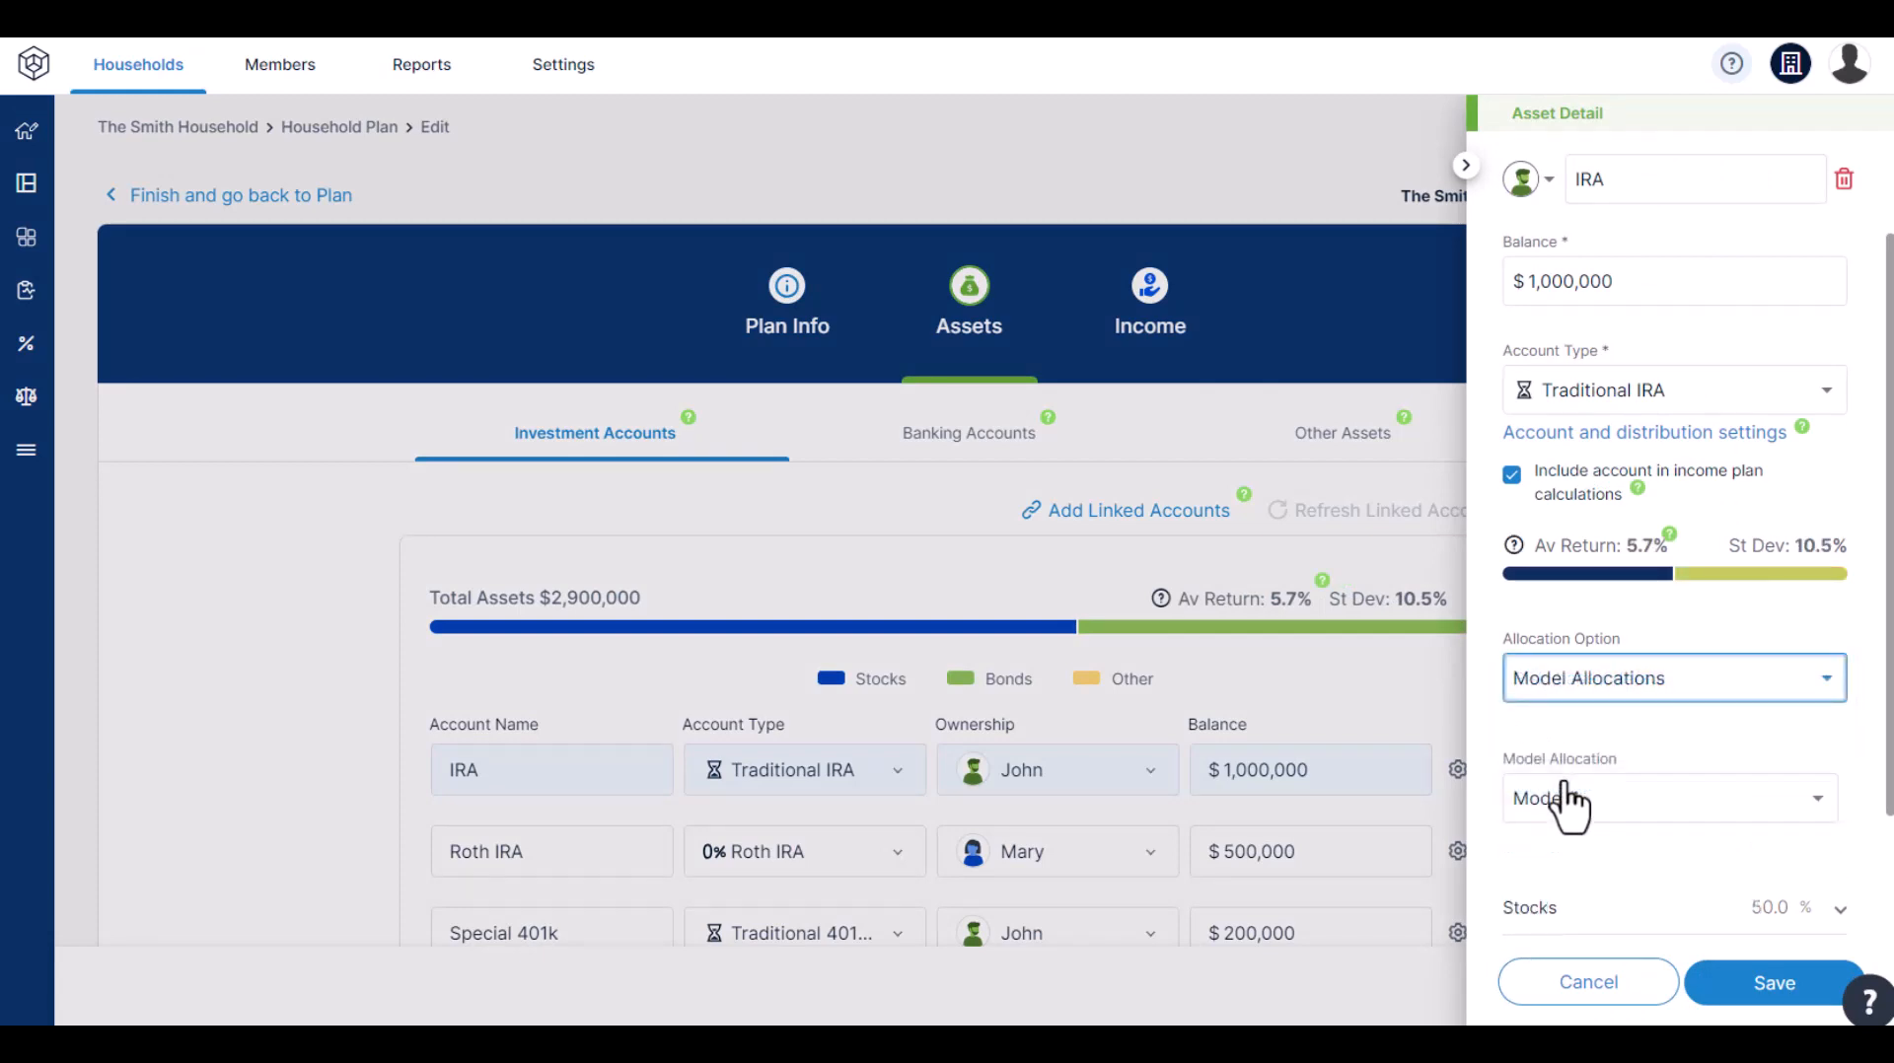
click(1568, 809)
scroll(1579, 817, down, 1)
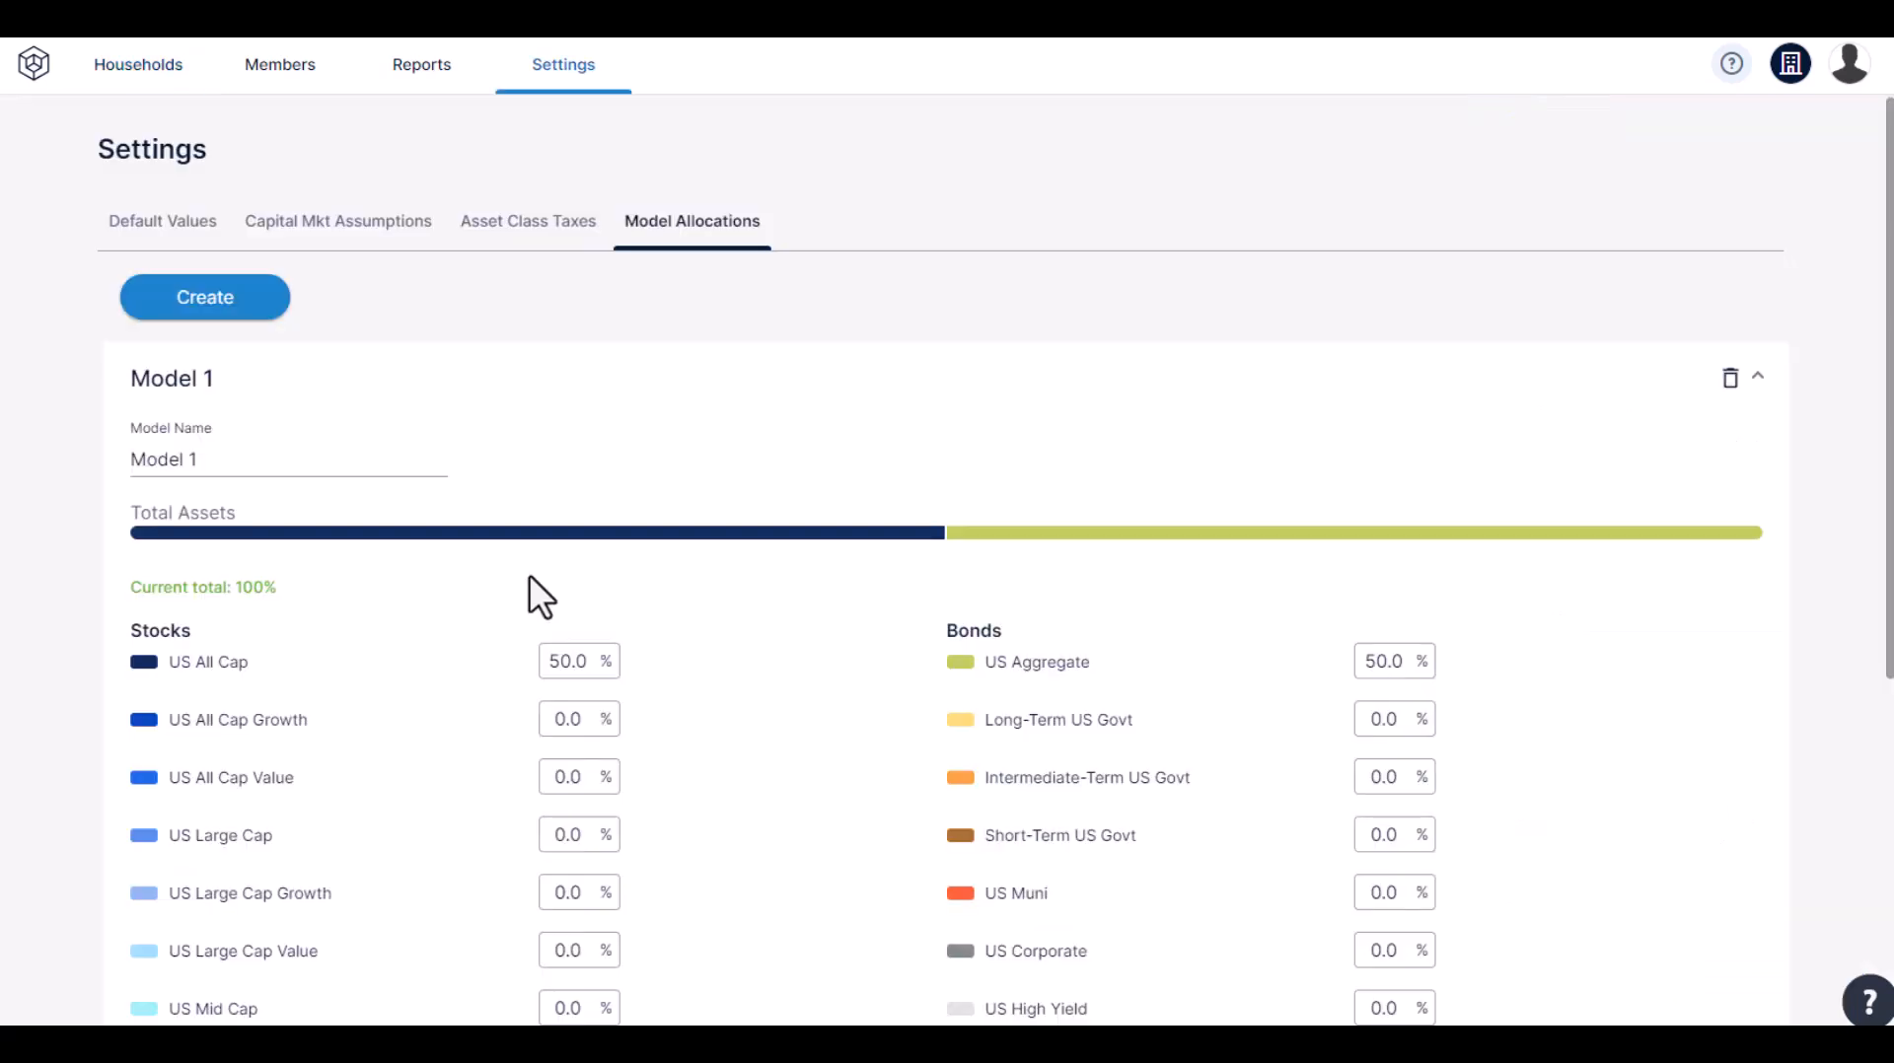
- Rebalance Model 1 to 60% US All Cap and 40% US Aggregate, and save the changes
scroll(528, 574, down, 2)
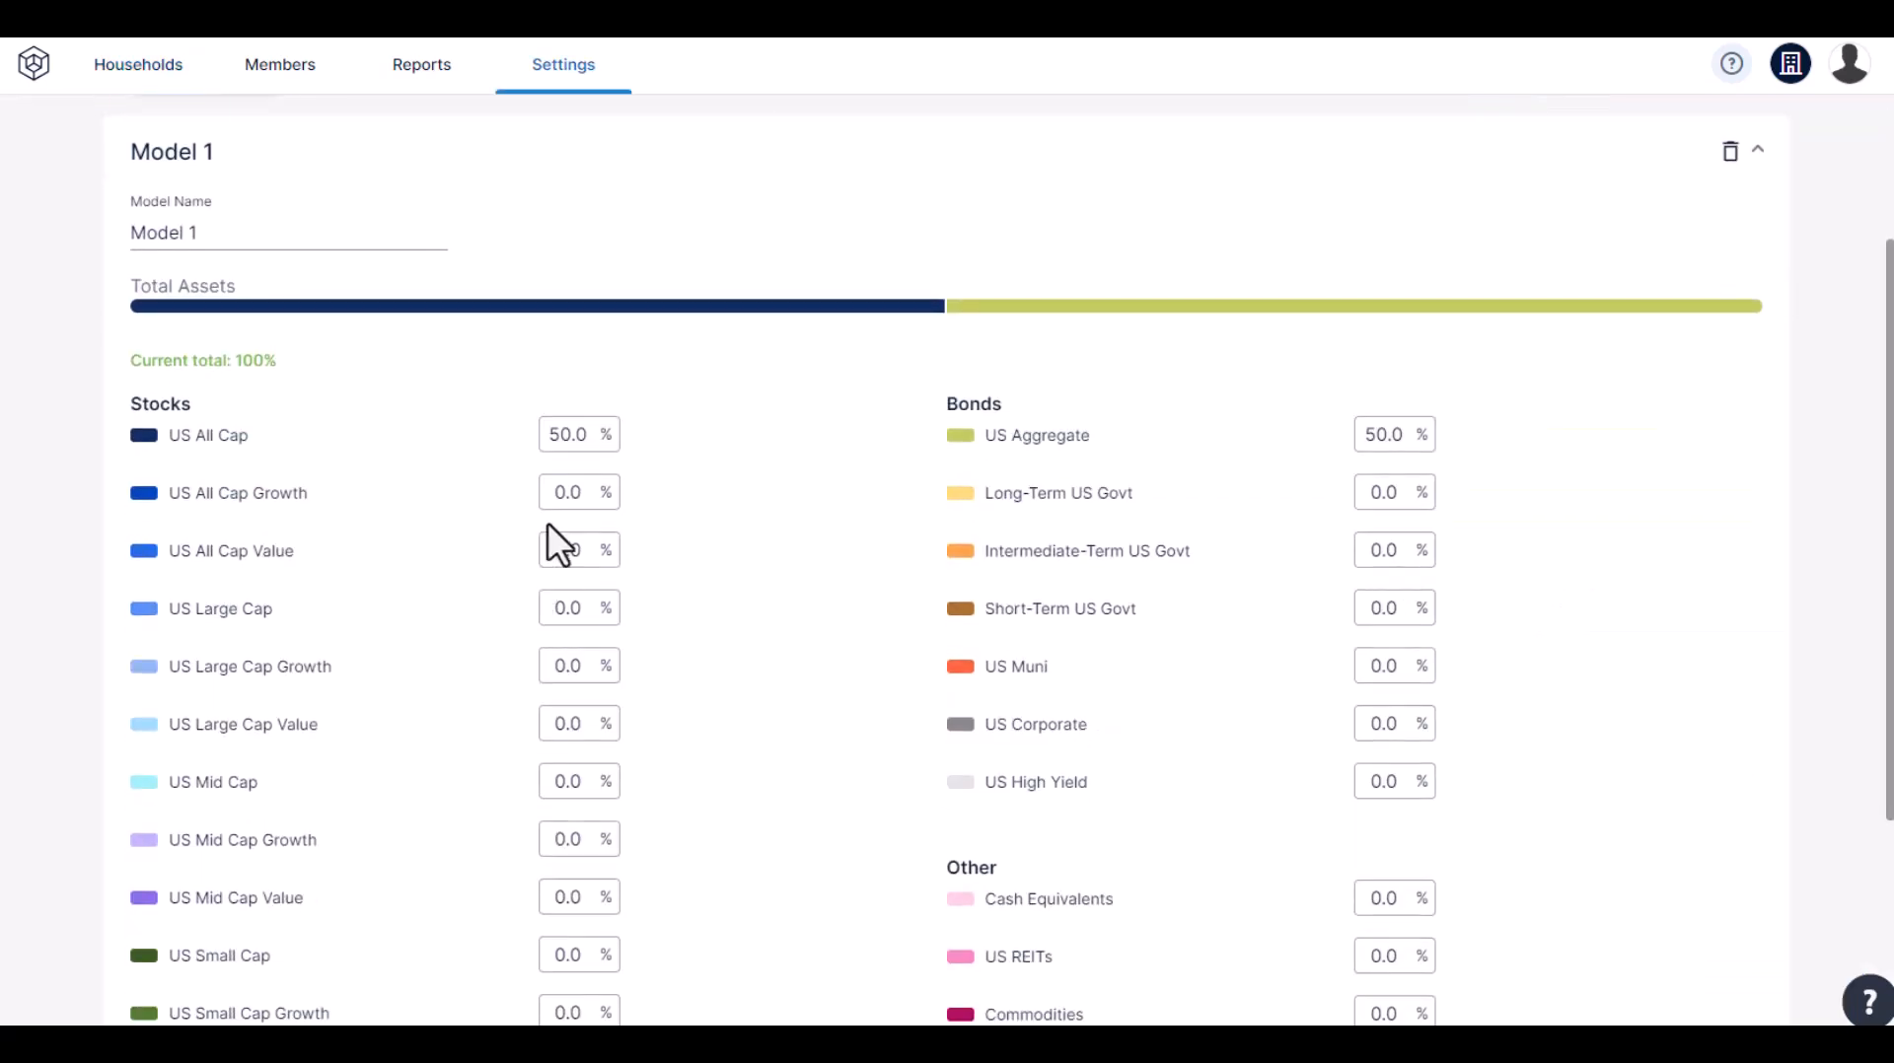
drag(589, 435, 495, 420)
key(BackSpace)
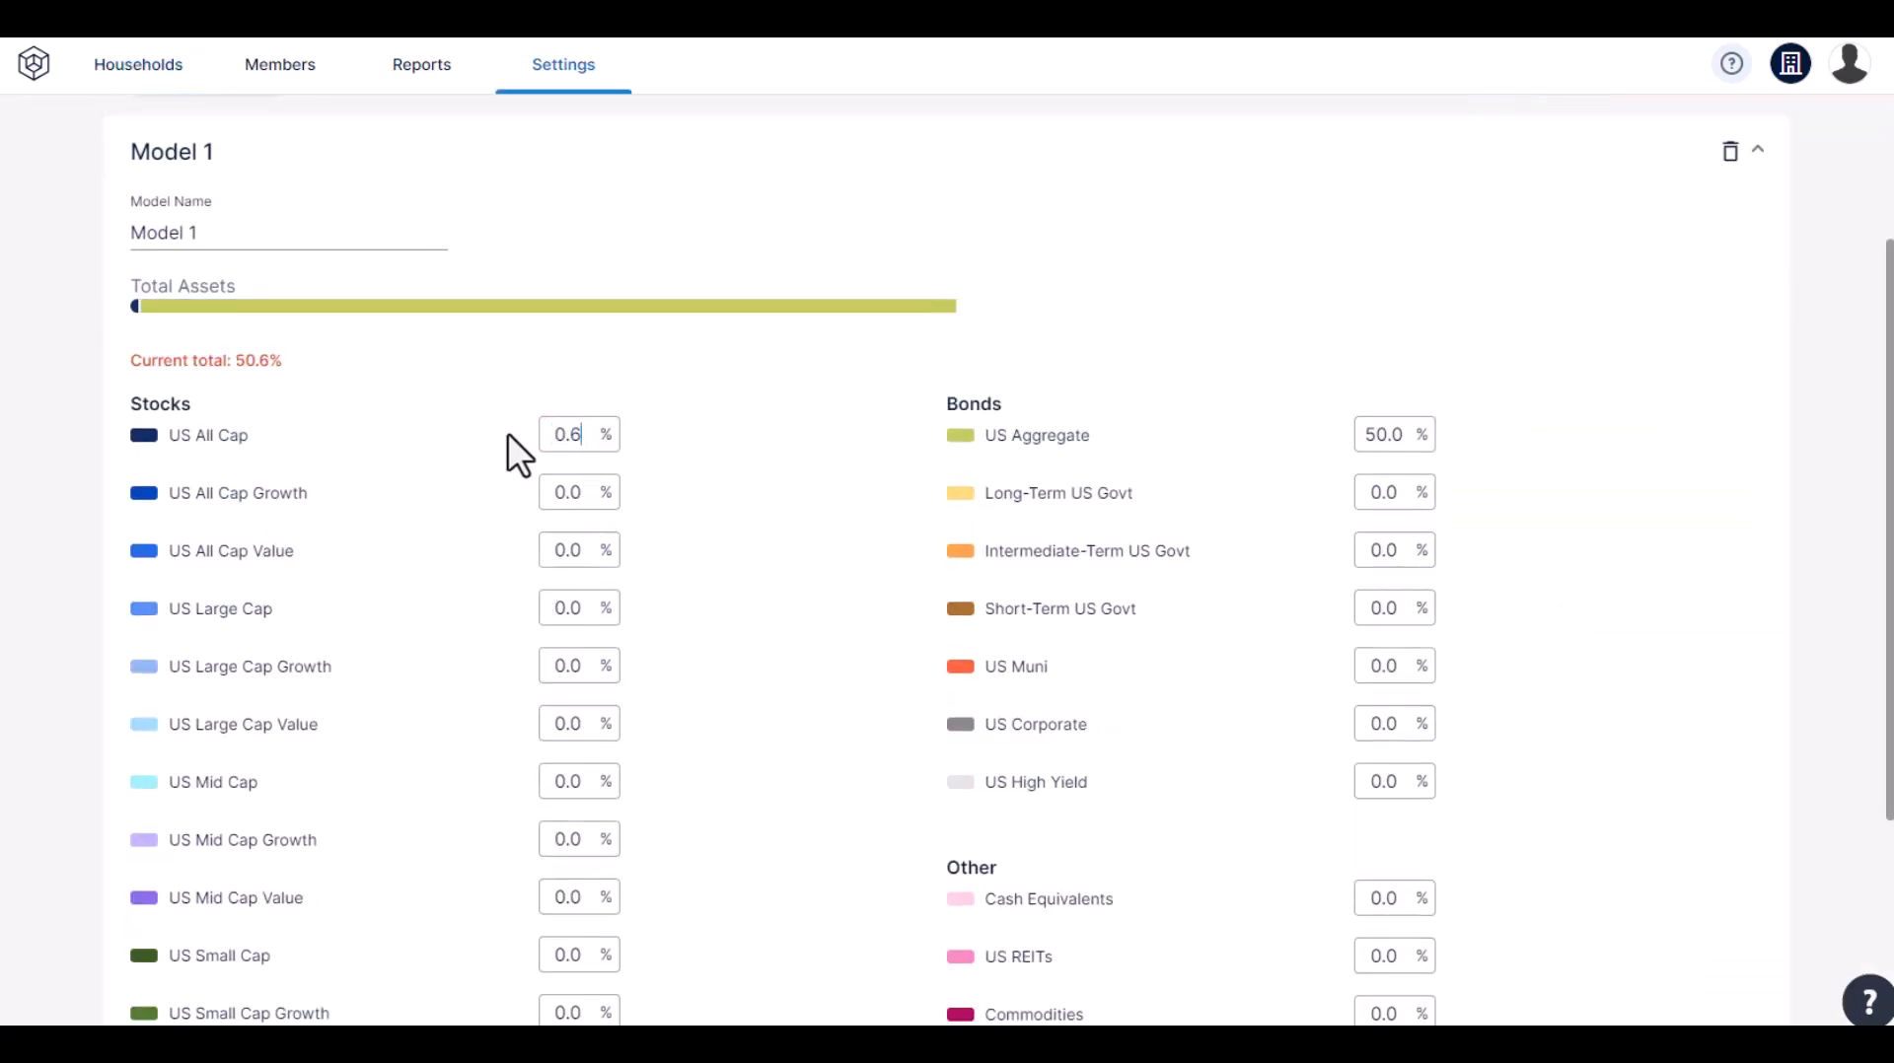
text(60)
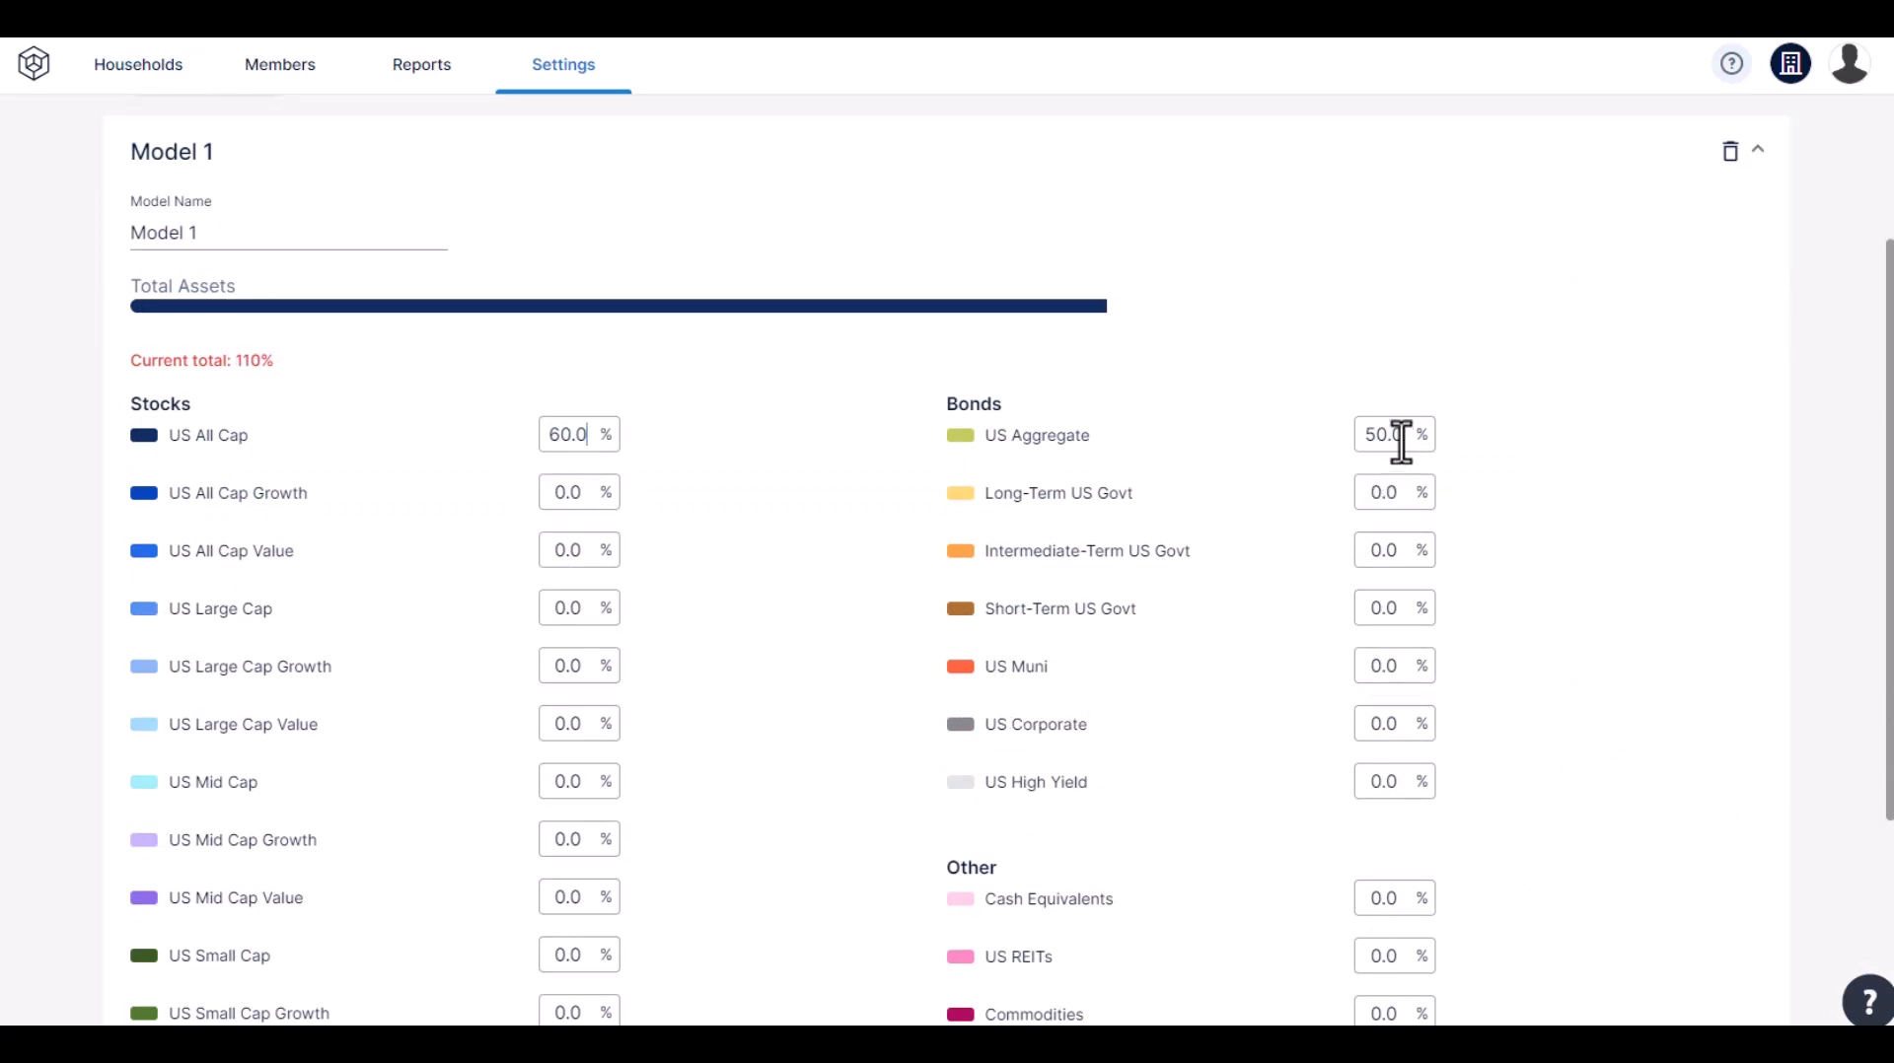
drag(1398, 435, 1310, 426)
text(40)
scroll(1657, 952, down, 3)
click(1653, 942)
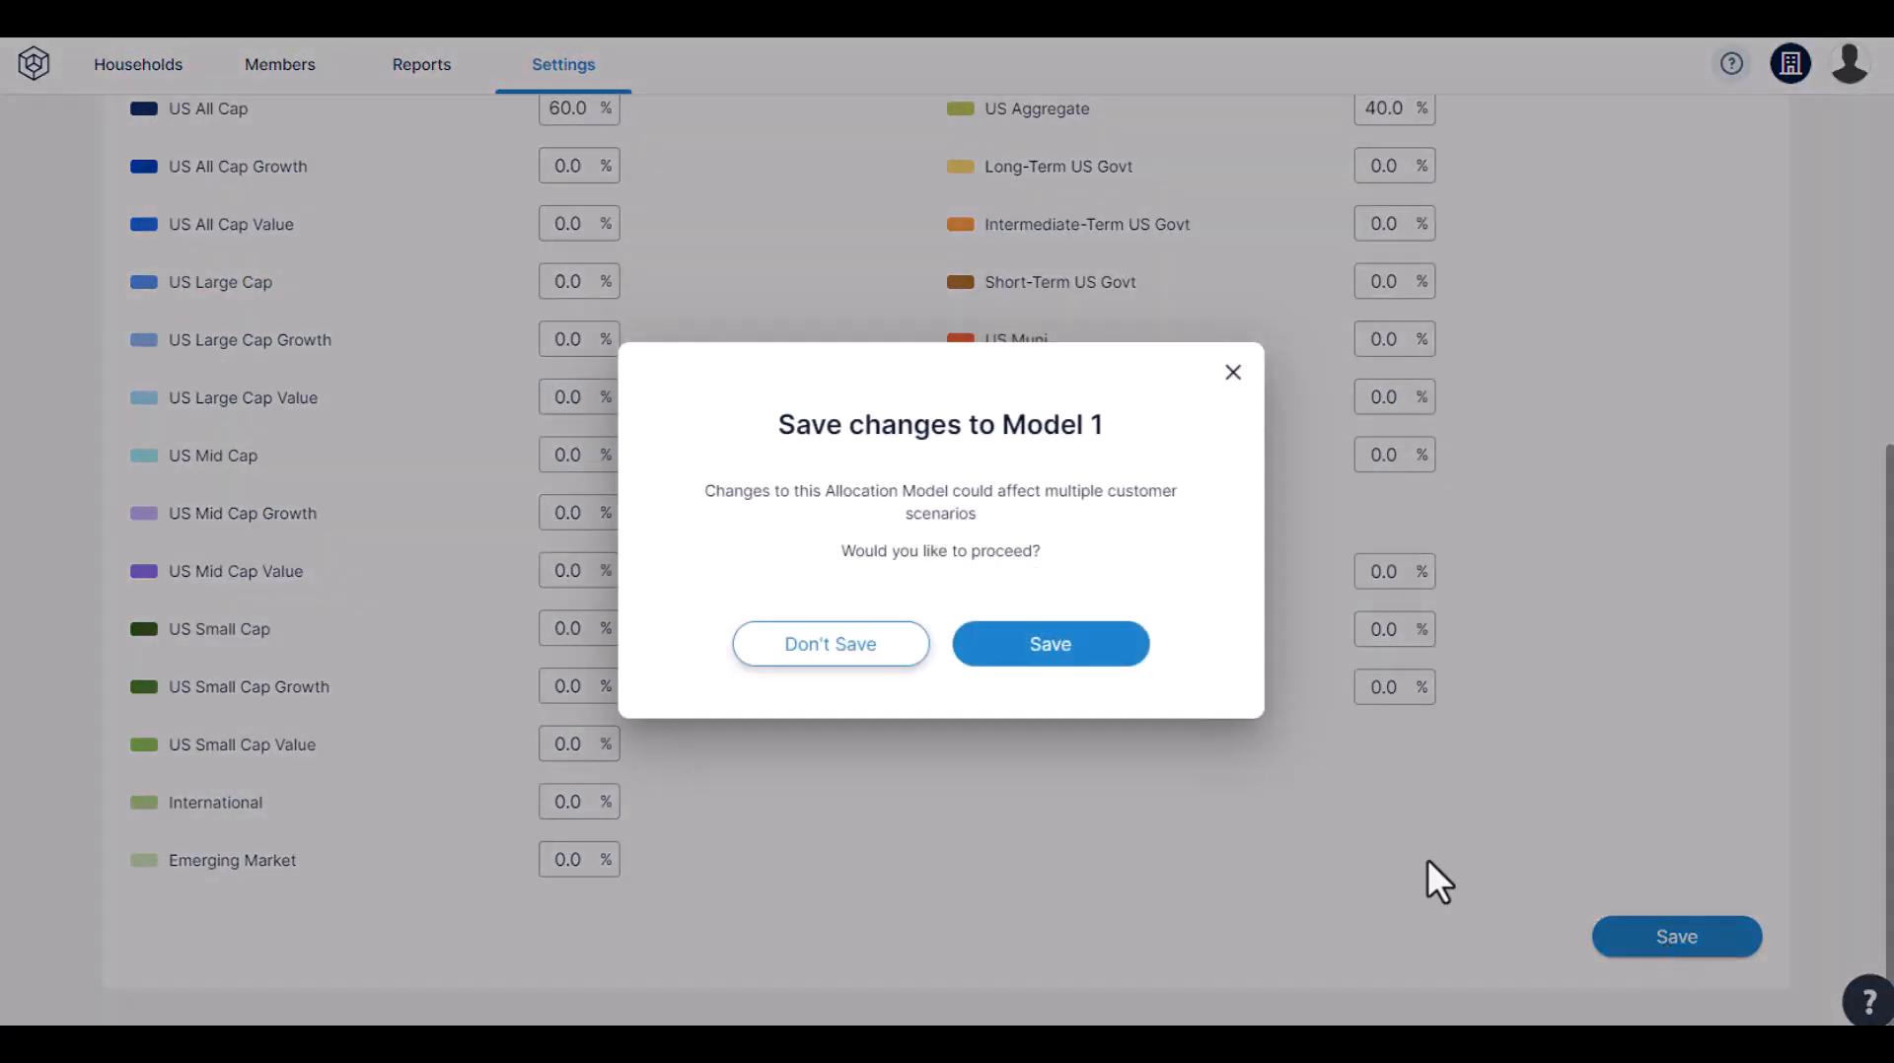
click(1021, 652)
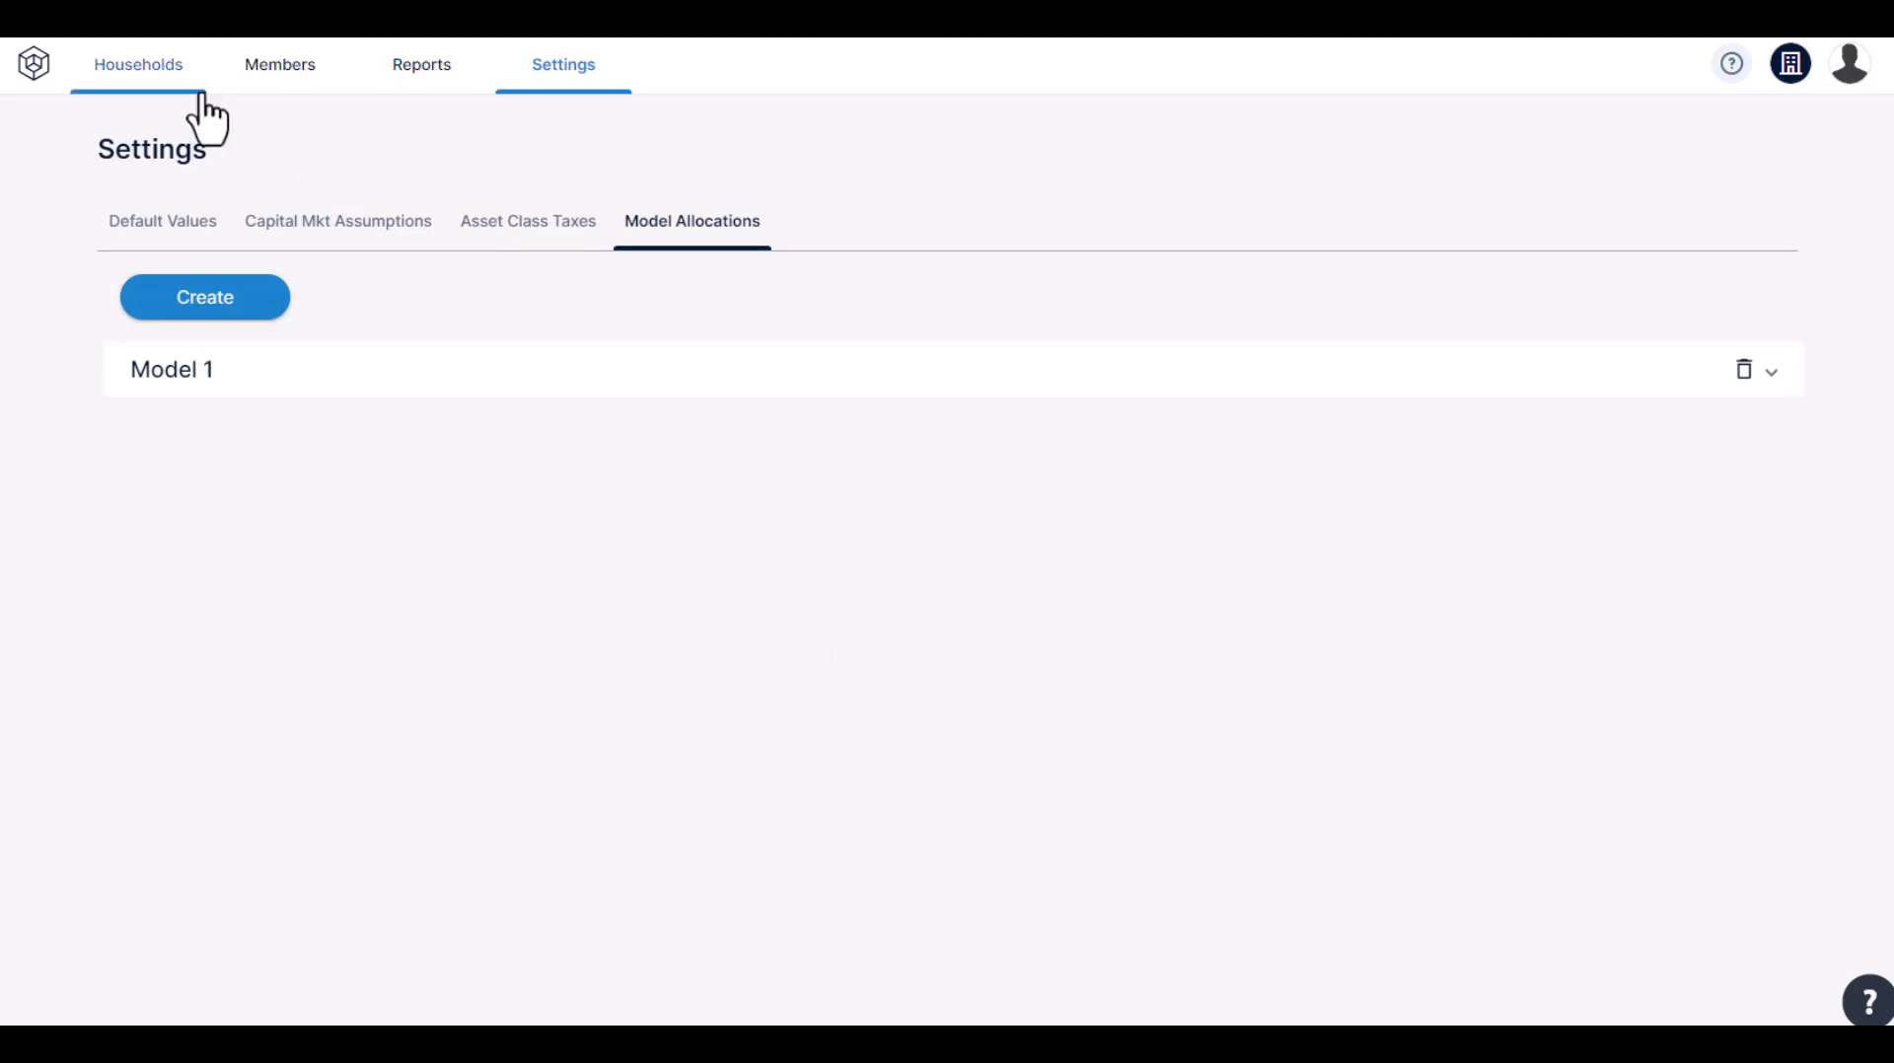
- Reopen the first listed household's plan assets and inspect the IRA account's allocation details
click(169, 74)
click(229, 543)
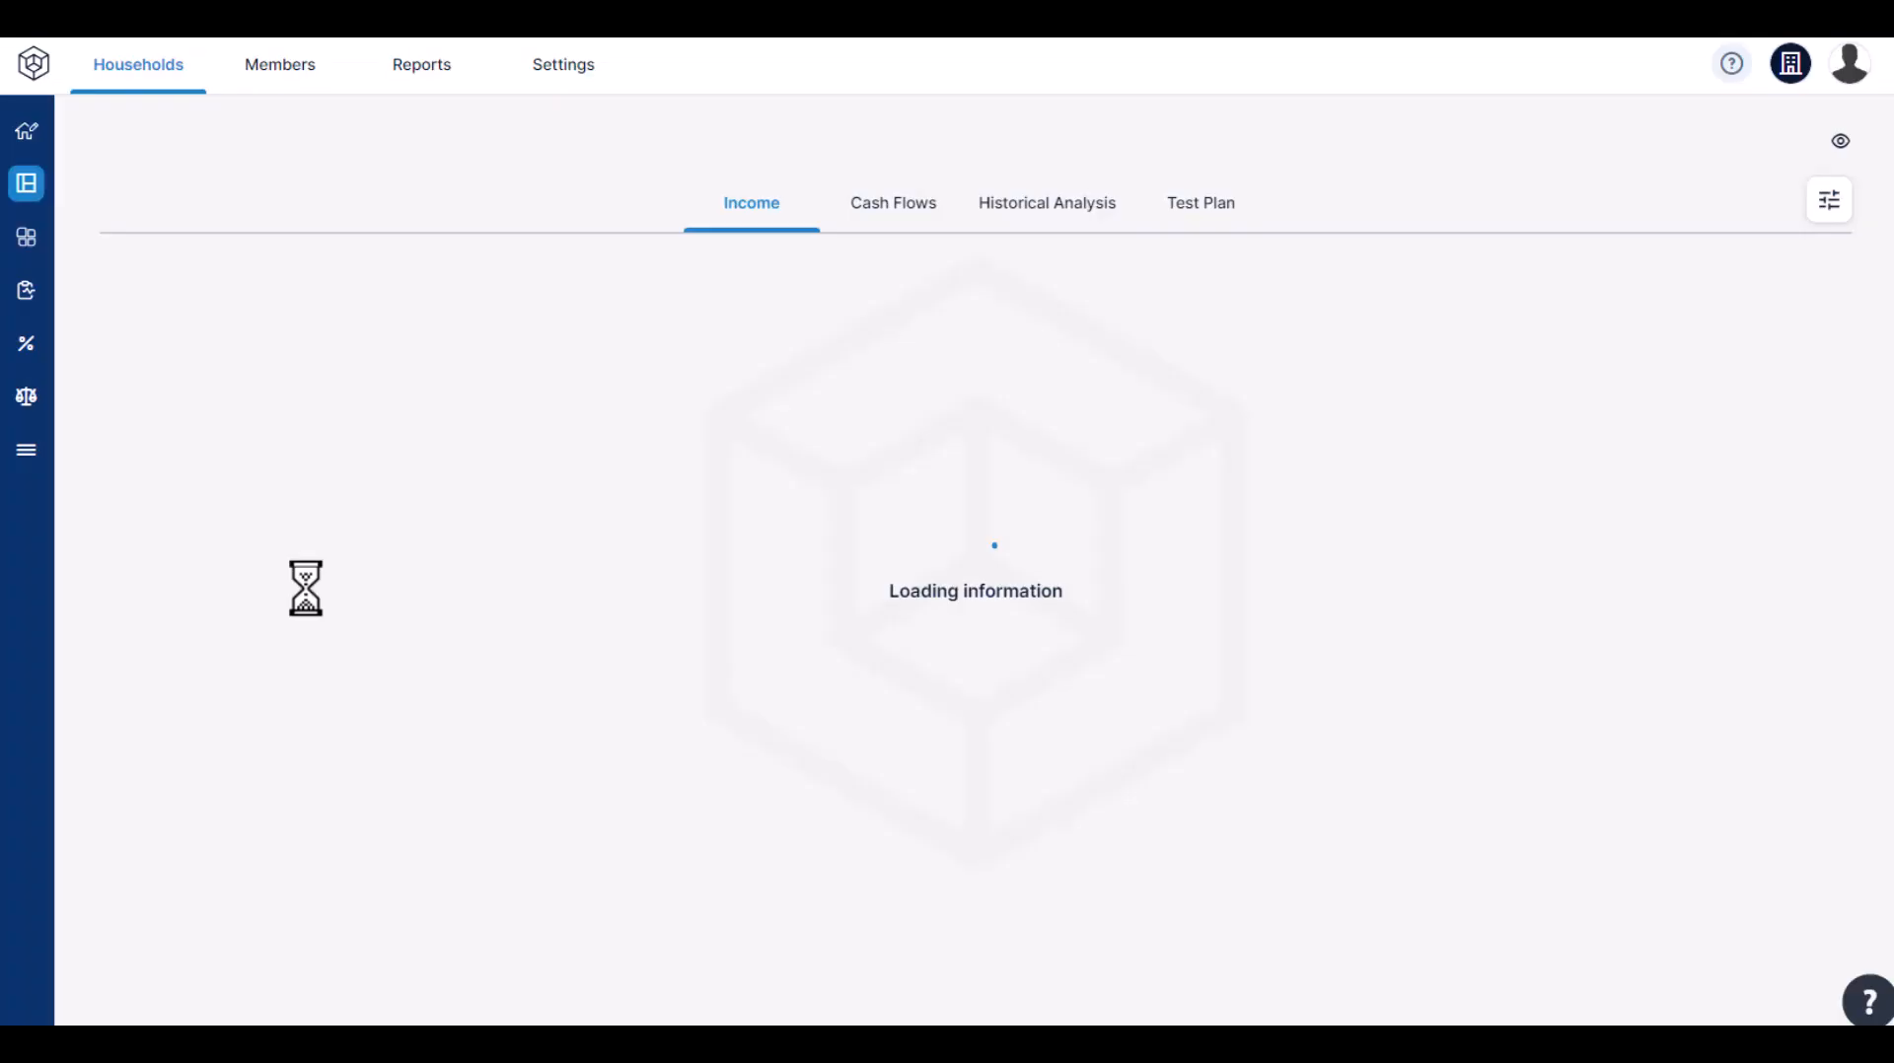
click(1761, 143)
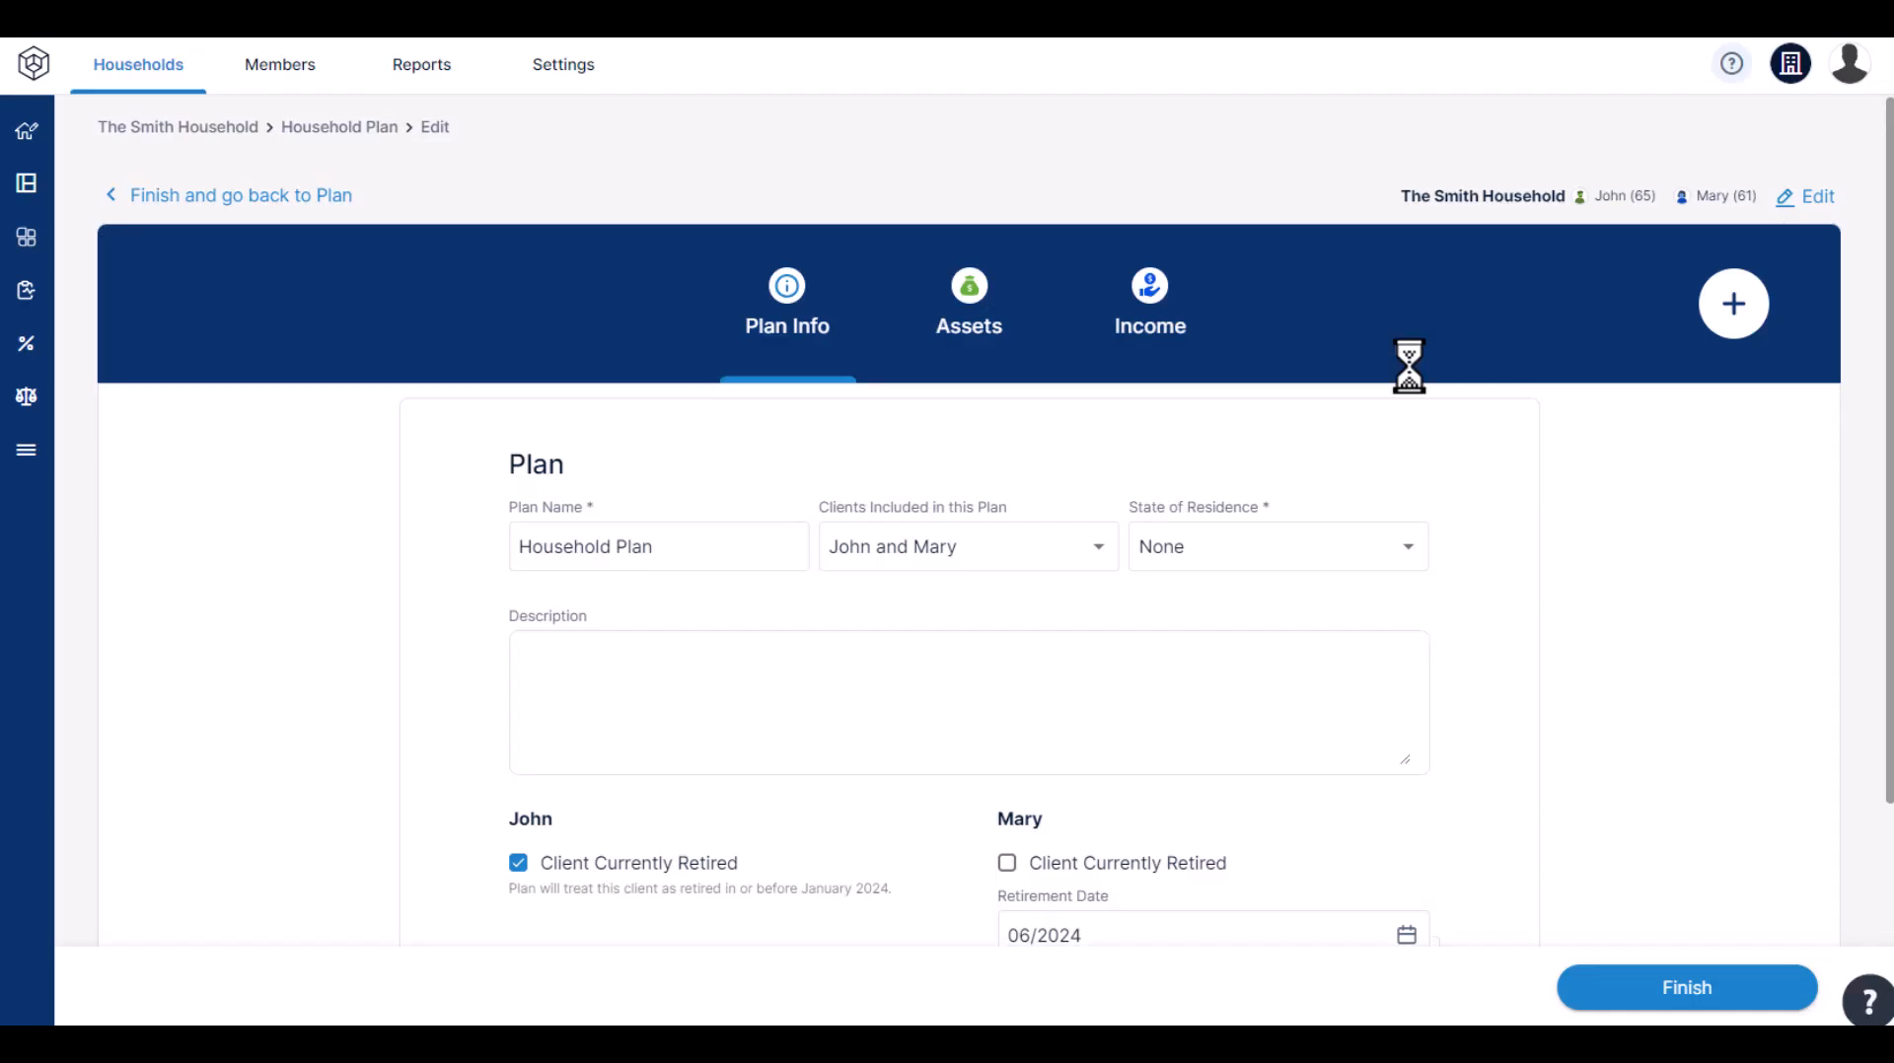
click(949, 324)
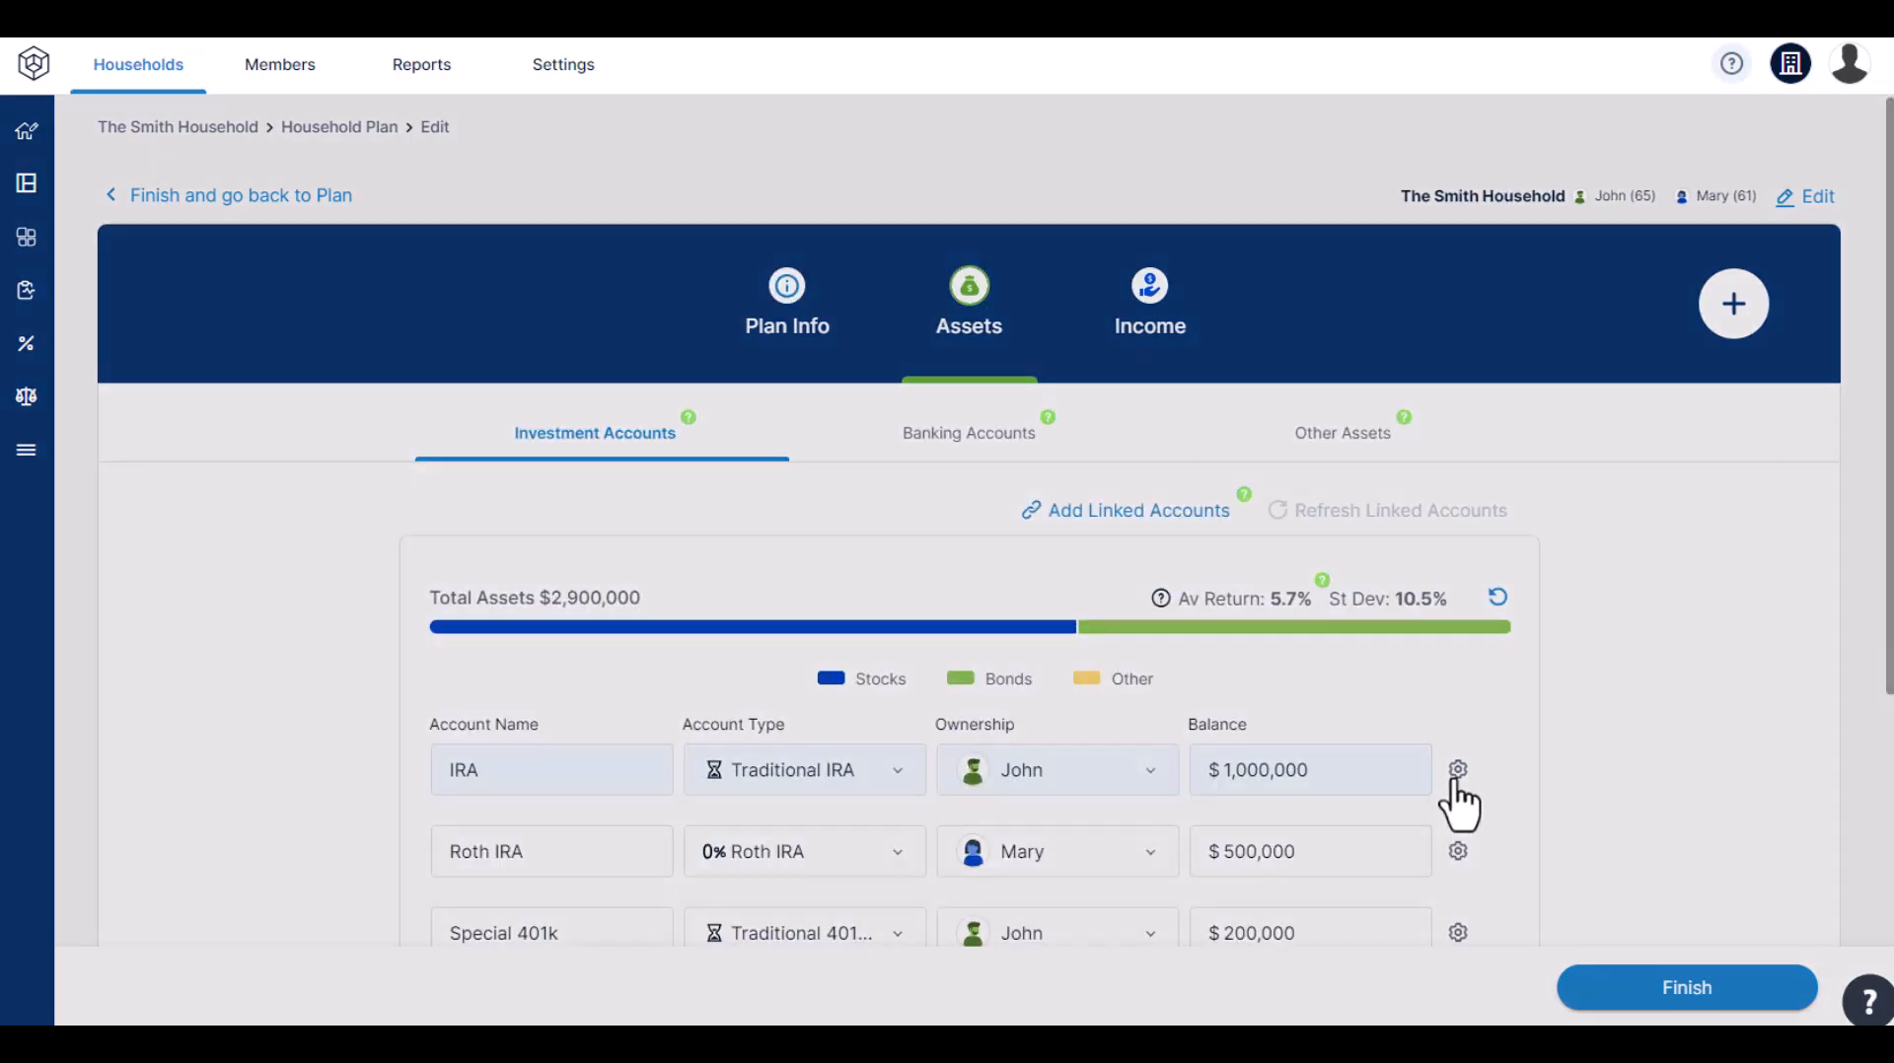
click(1456, 774)
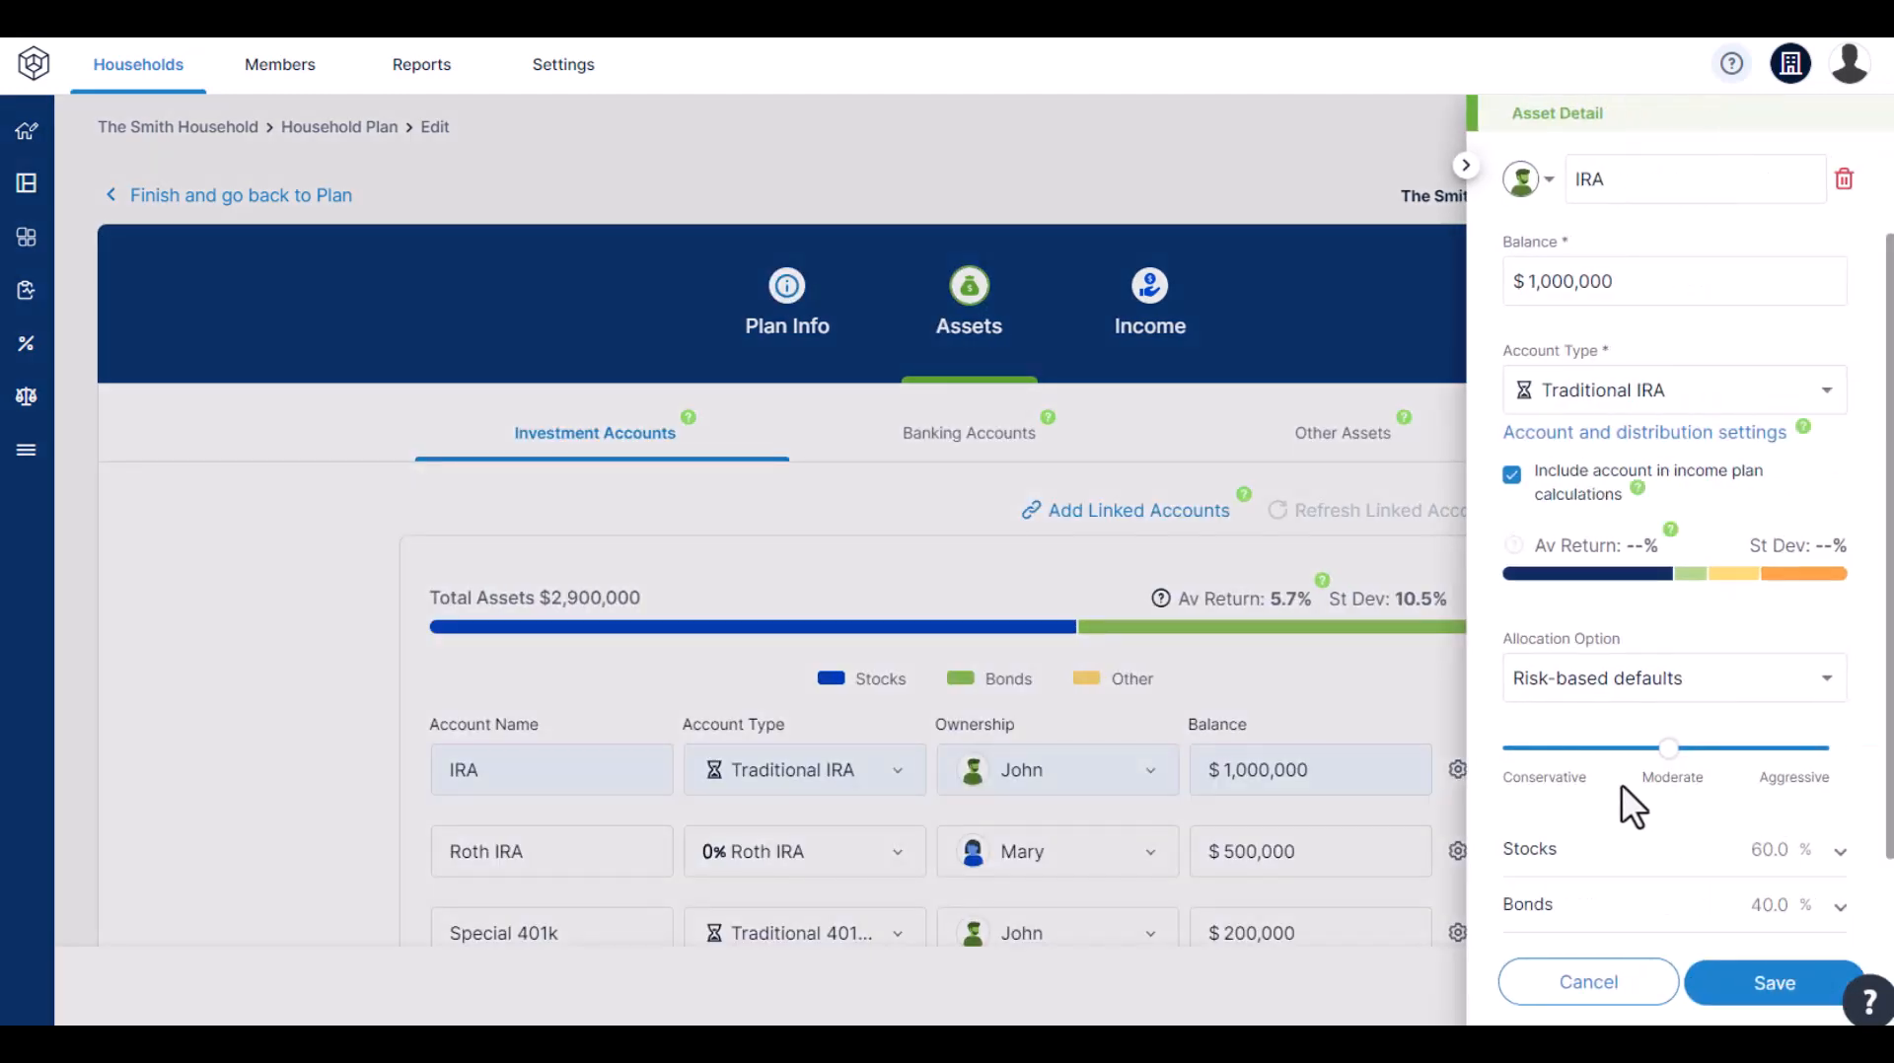
scroll(1622, 789, down, 1)
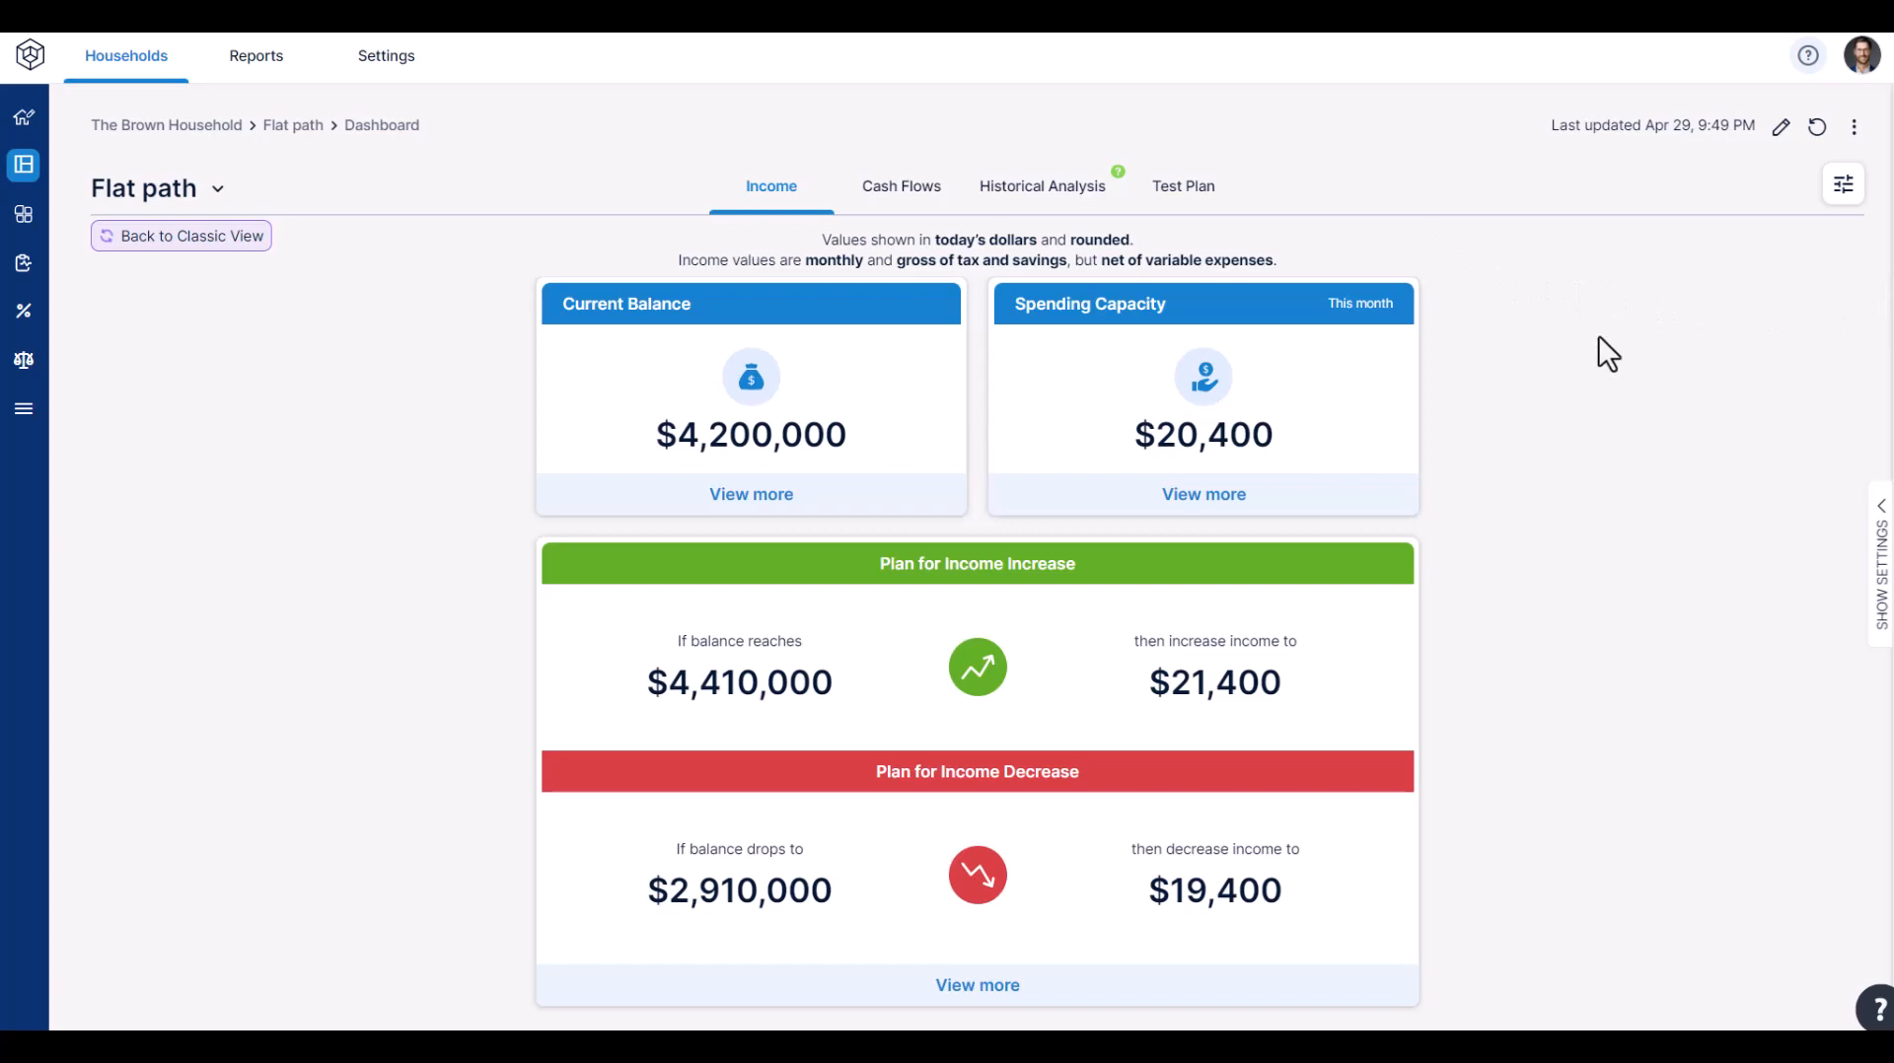
- View the Flat path plan's cash flows, and set and save its income path as Flat in the advanced plan settings
click(892, 189)
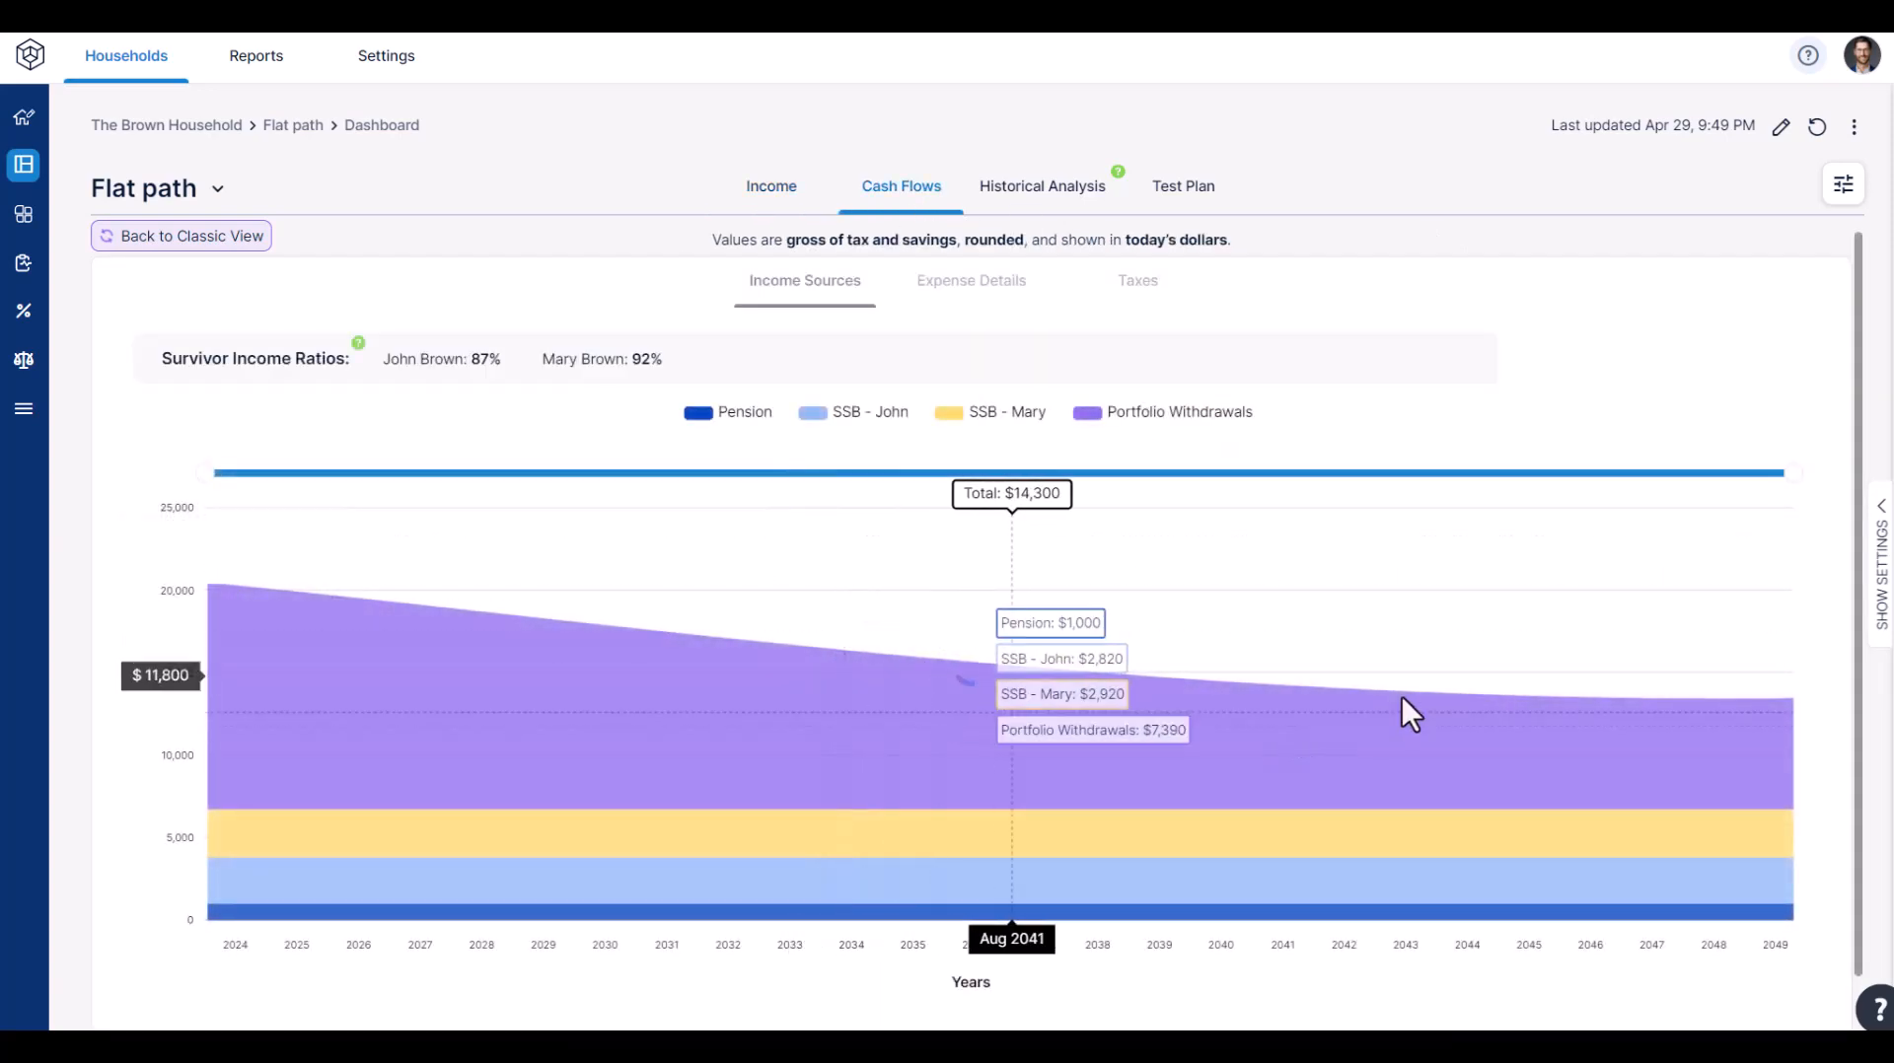
click(1854, 126)
click(1820, 205)
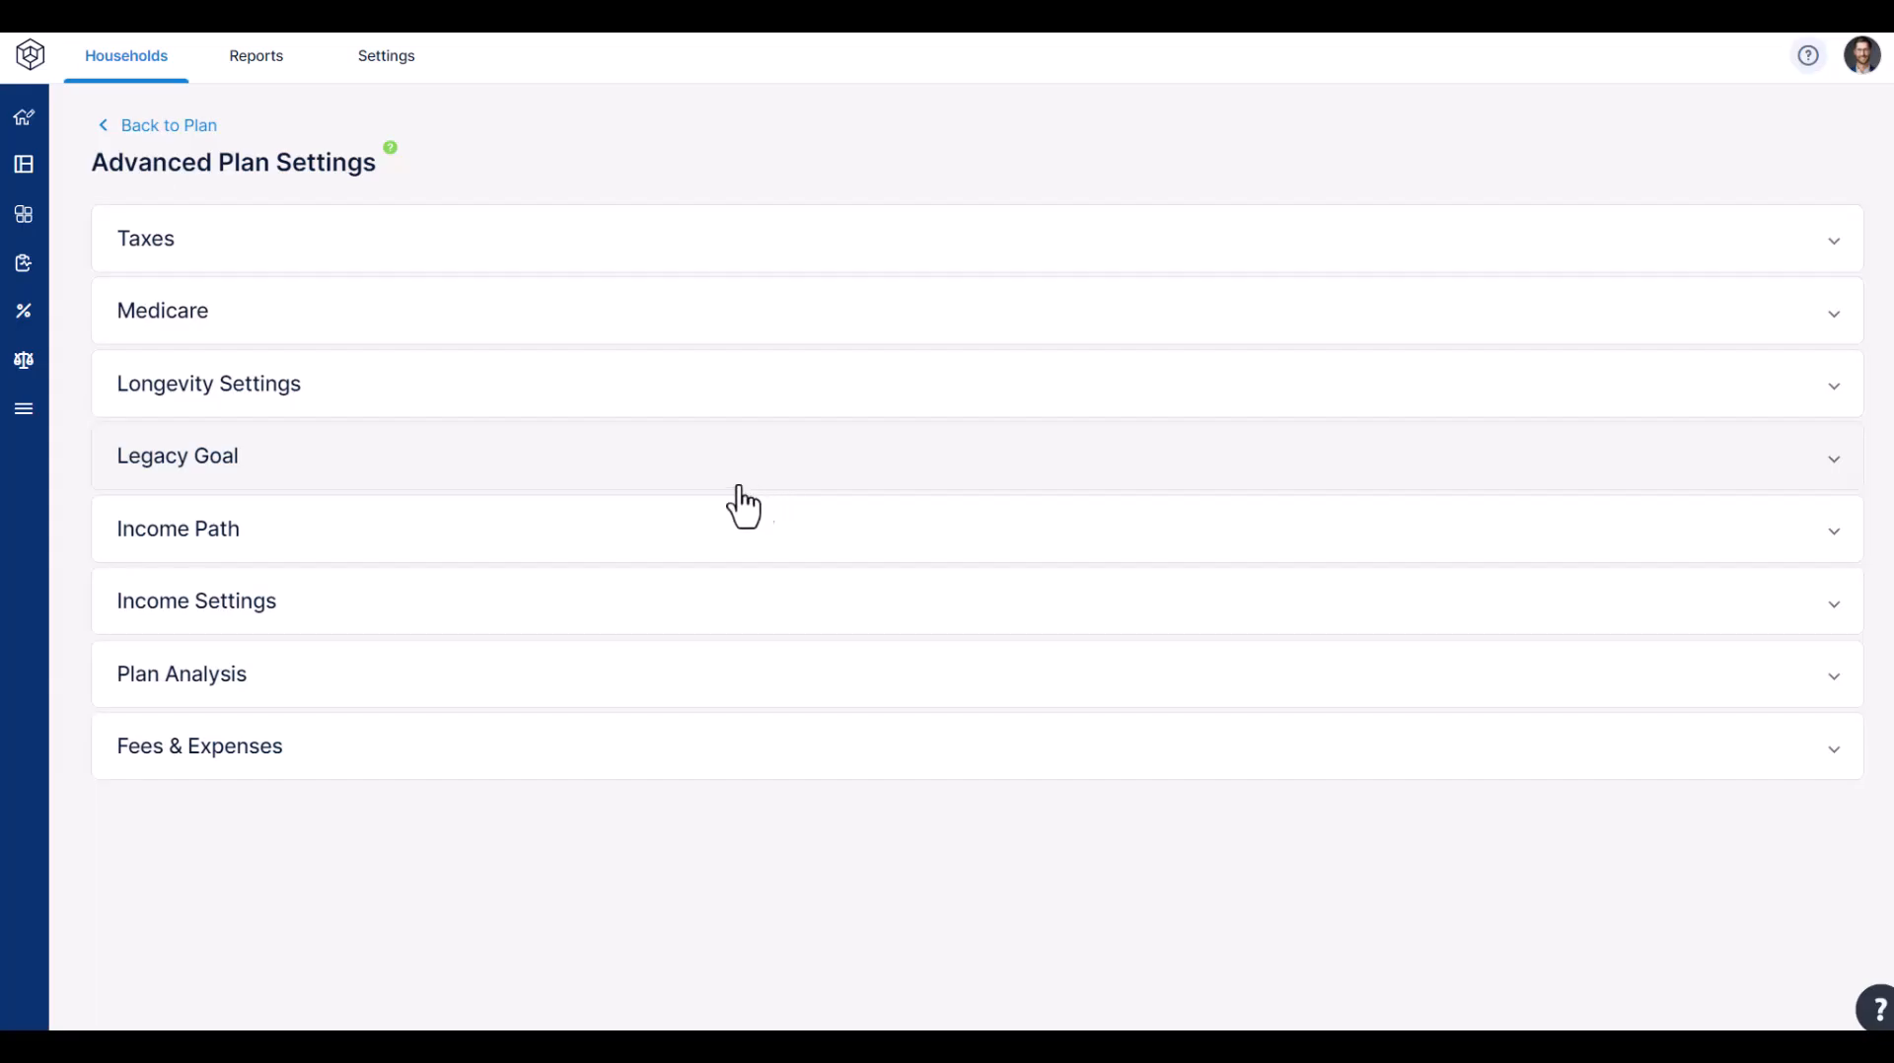
click(461, 544)
click(301, 620)
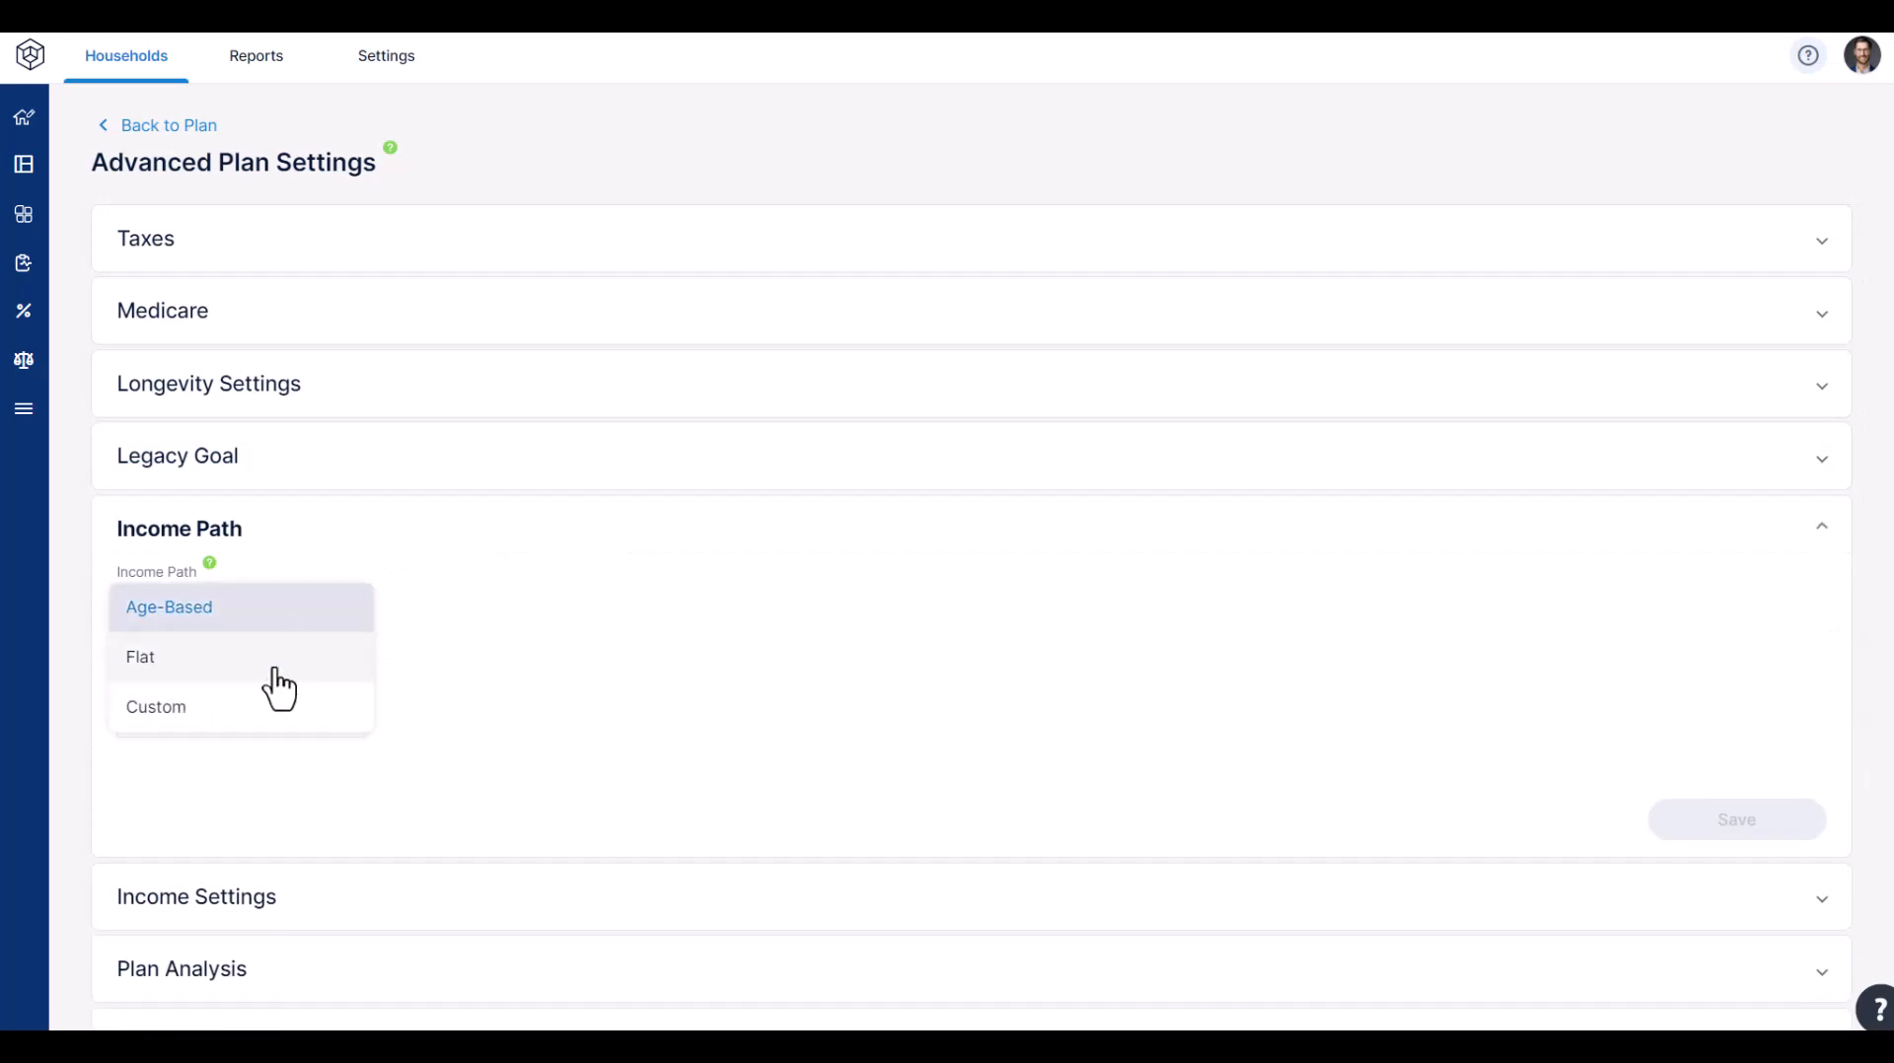
click(277, 665)
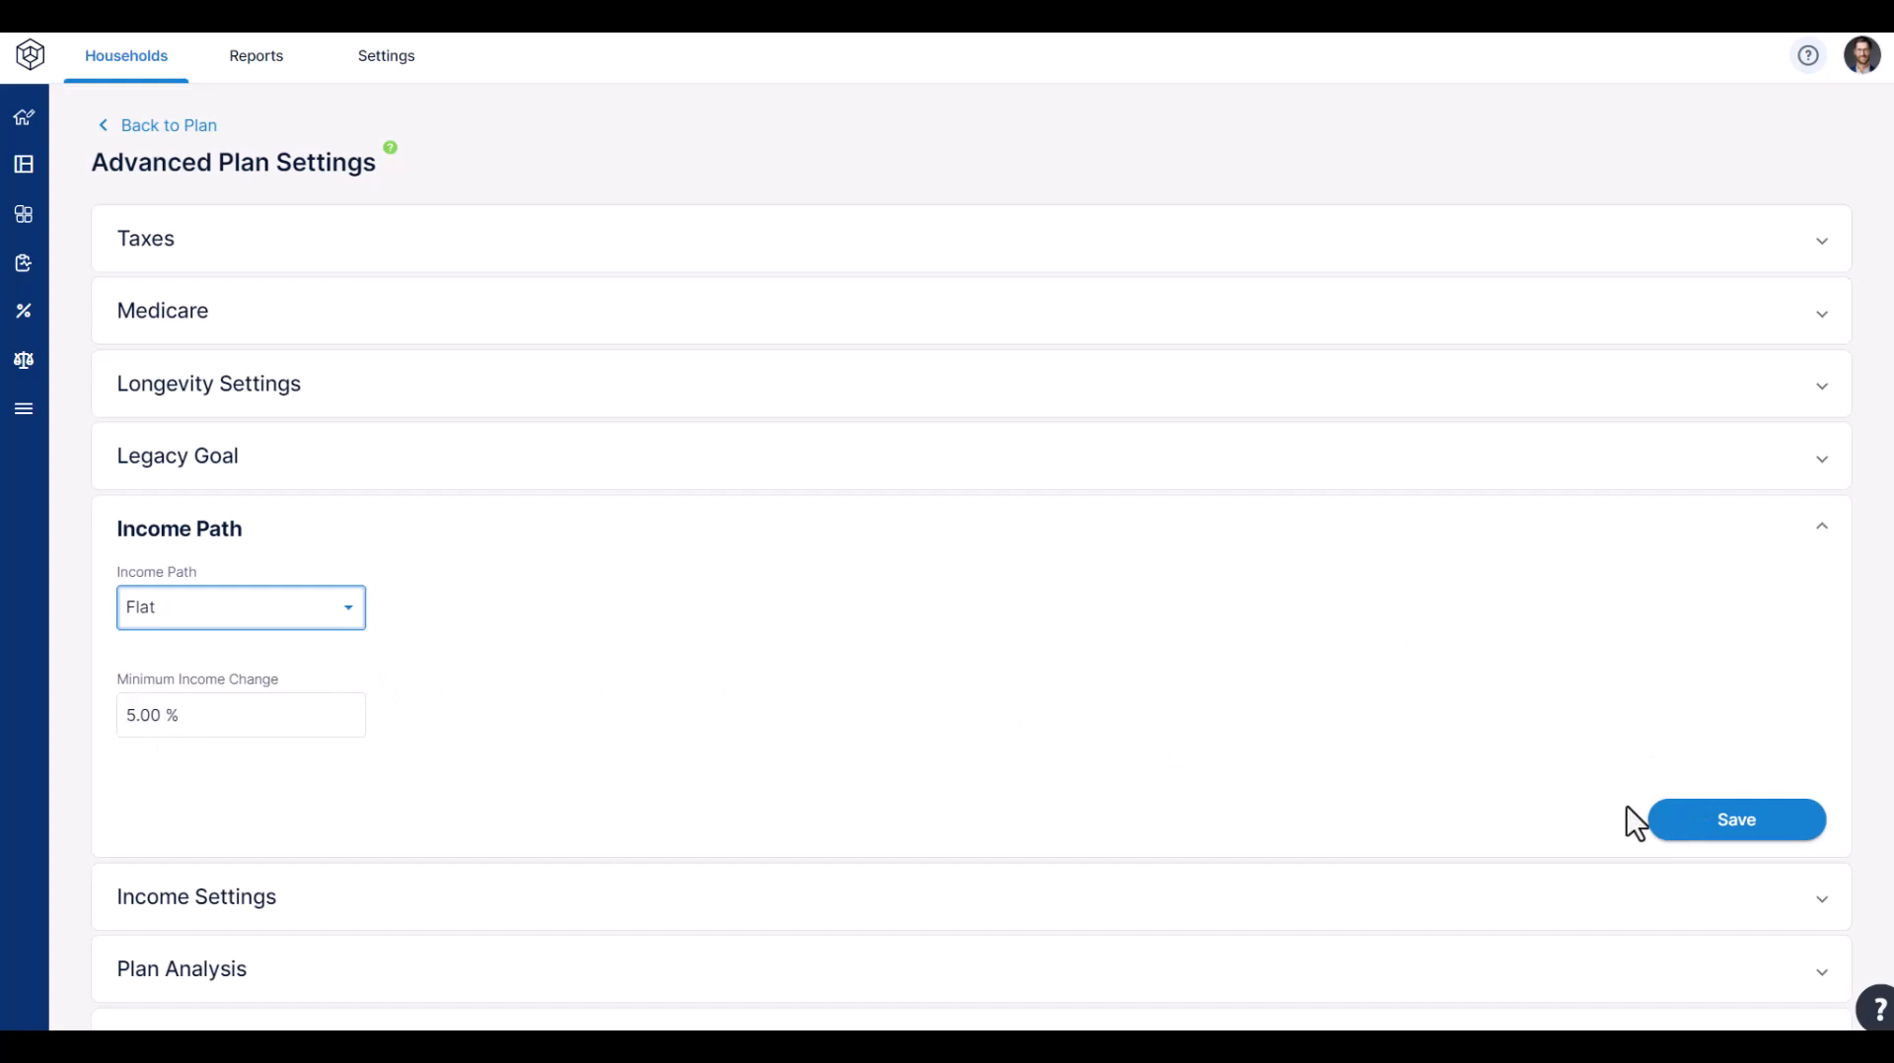
click(1696, 833)
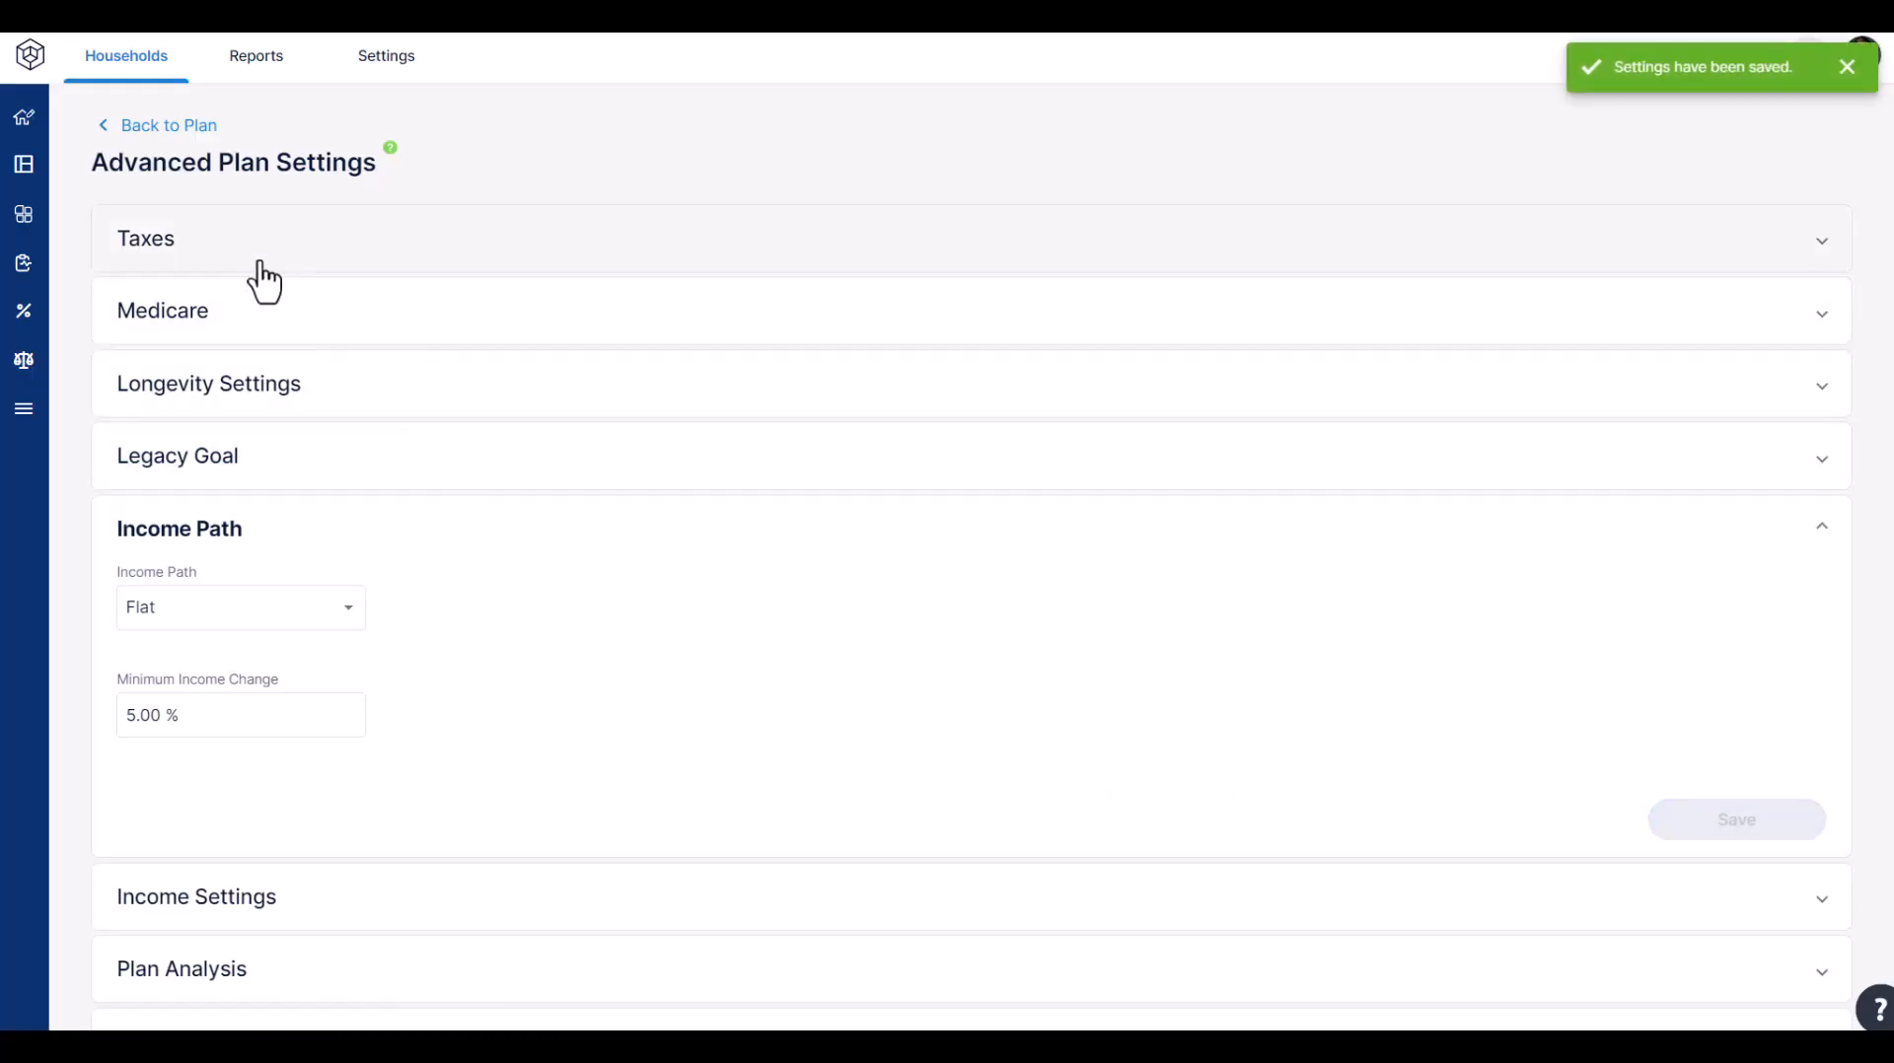
- Return to the plan and examine its income sources over time in the cash flow chart
click(162, 134)
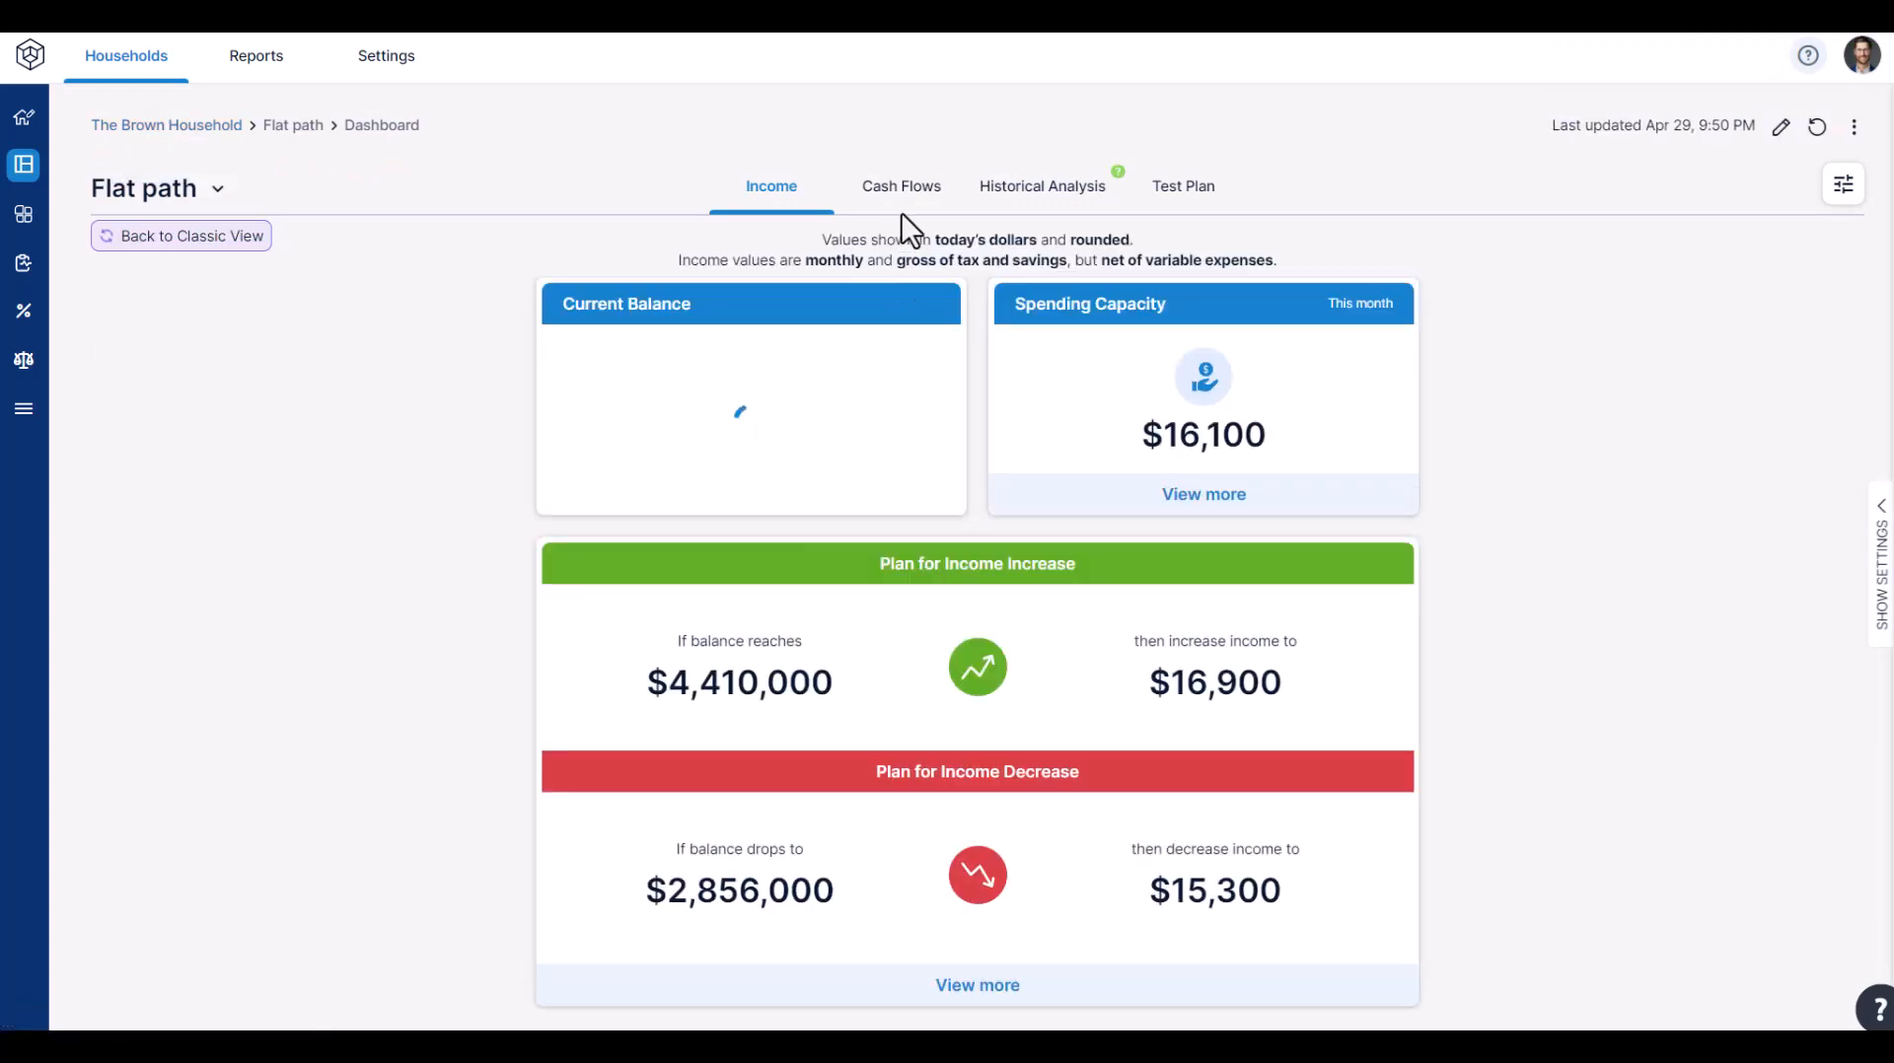
click(902, 215)
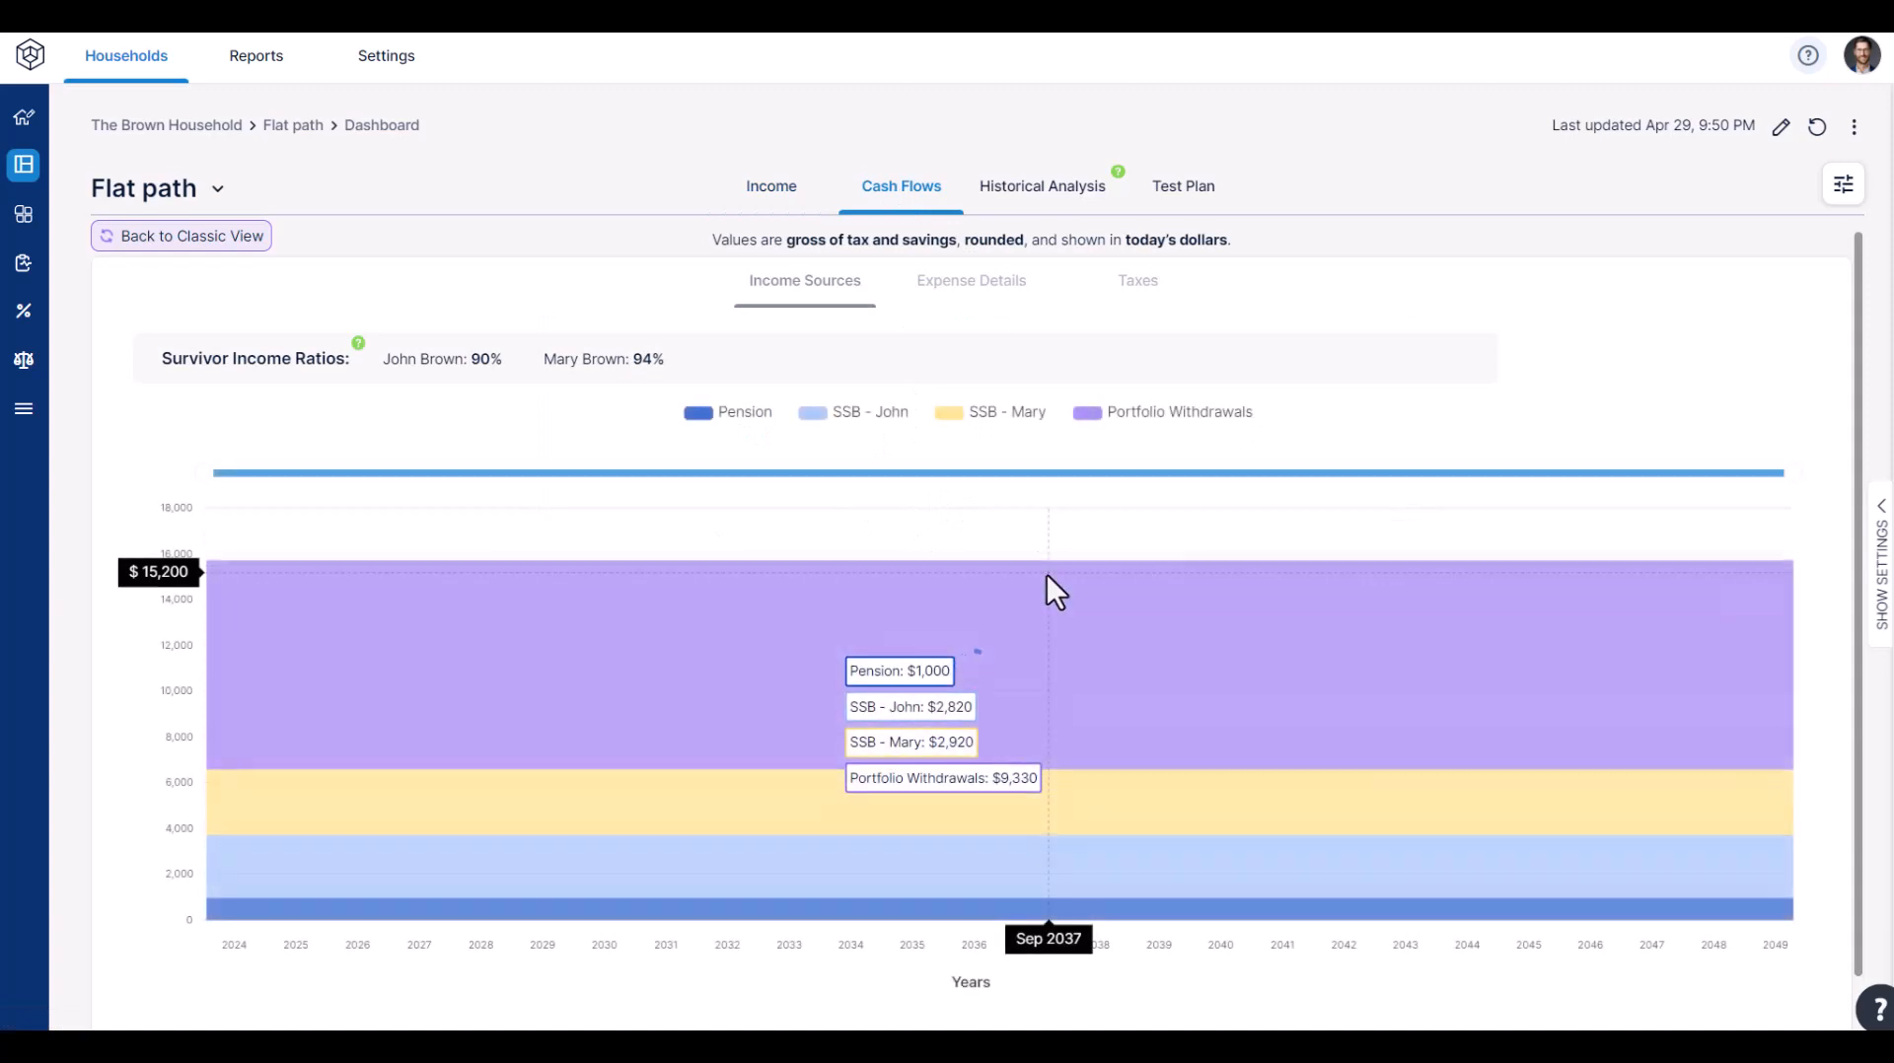
click(213, 191)
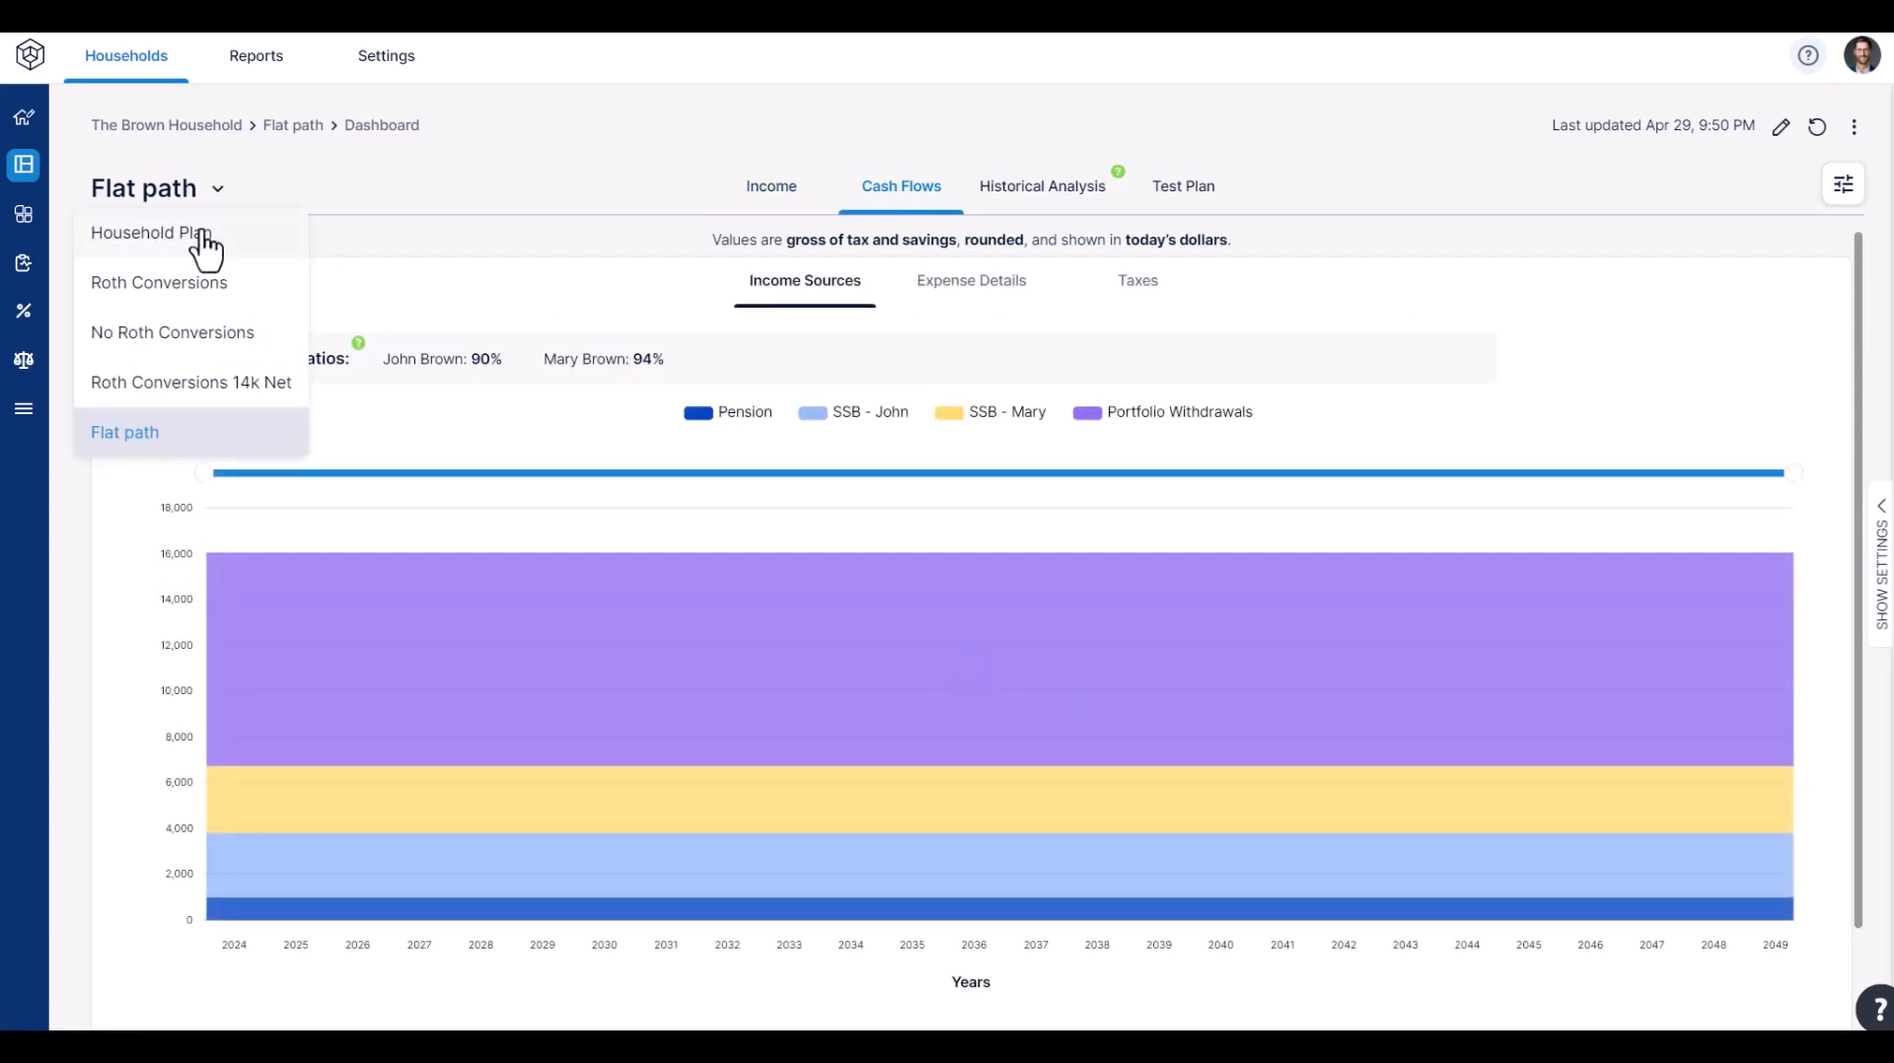
click(548, 216)
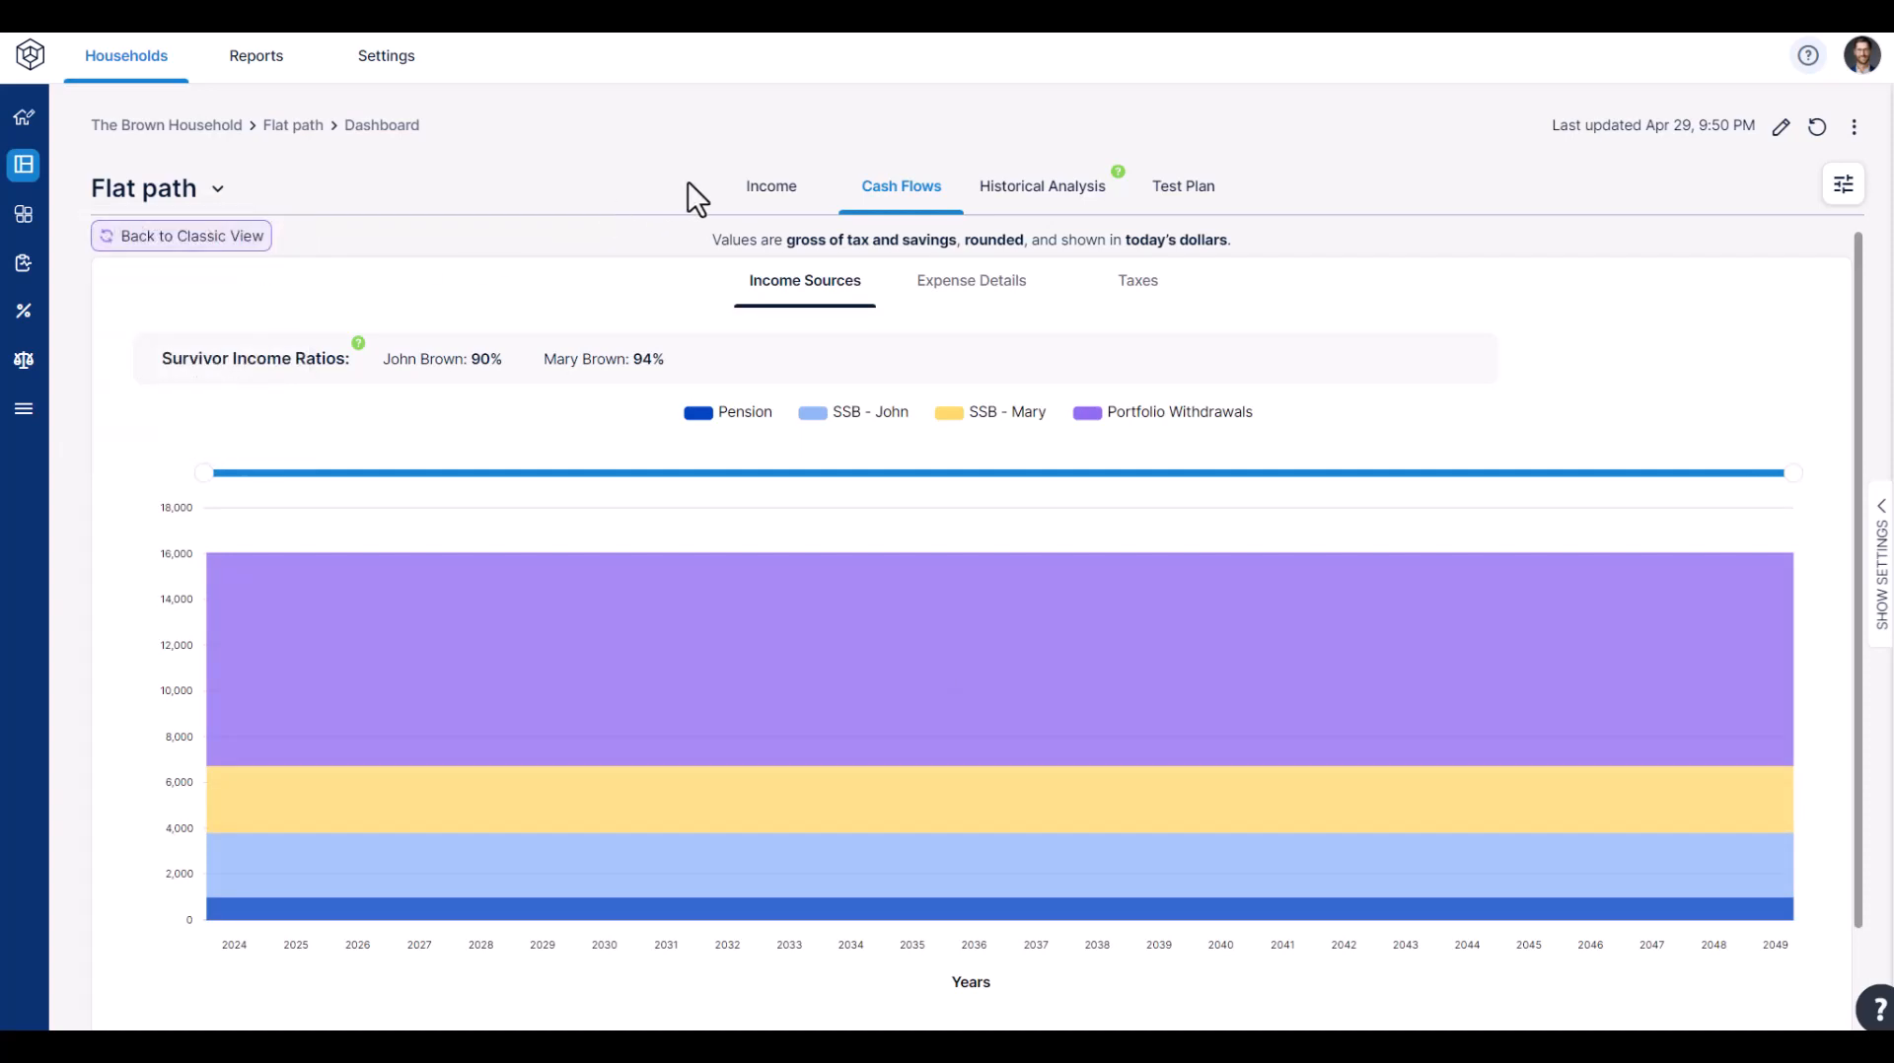
- Compare the income guardrail figures of the Flat path plan with those of the Household Plan
click(735, 189)
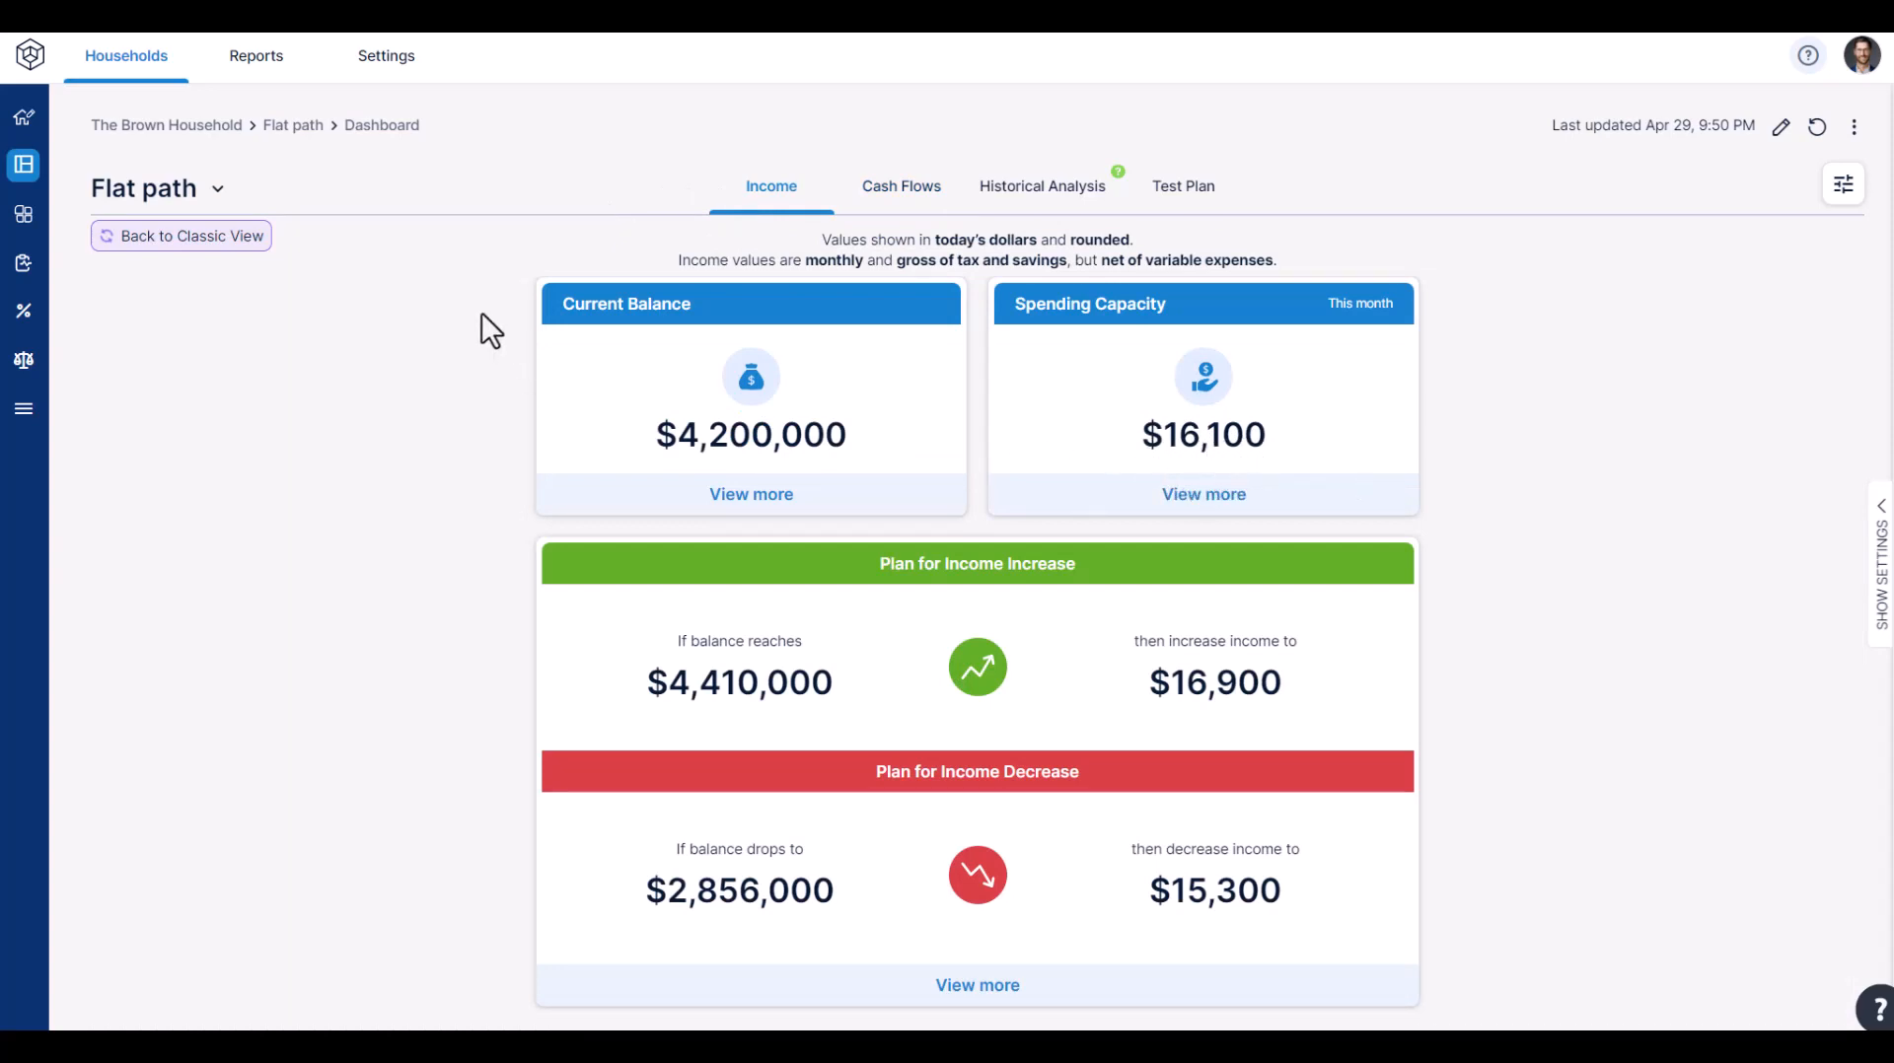
click(186, 190)
click(187, 232)
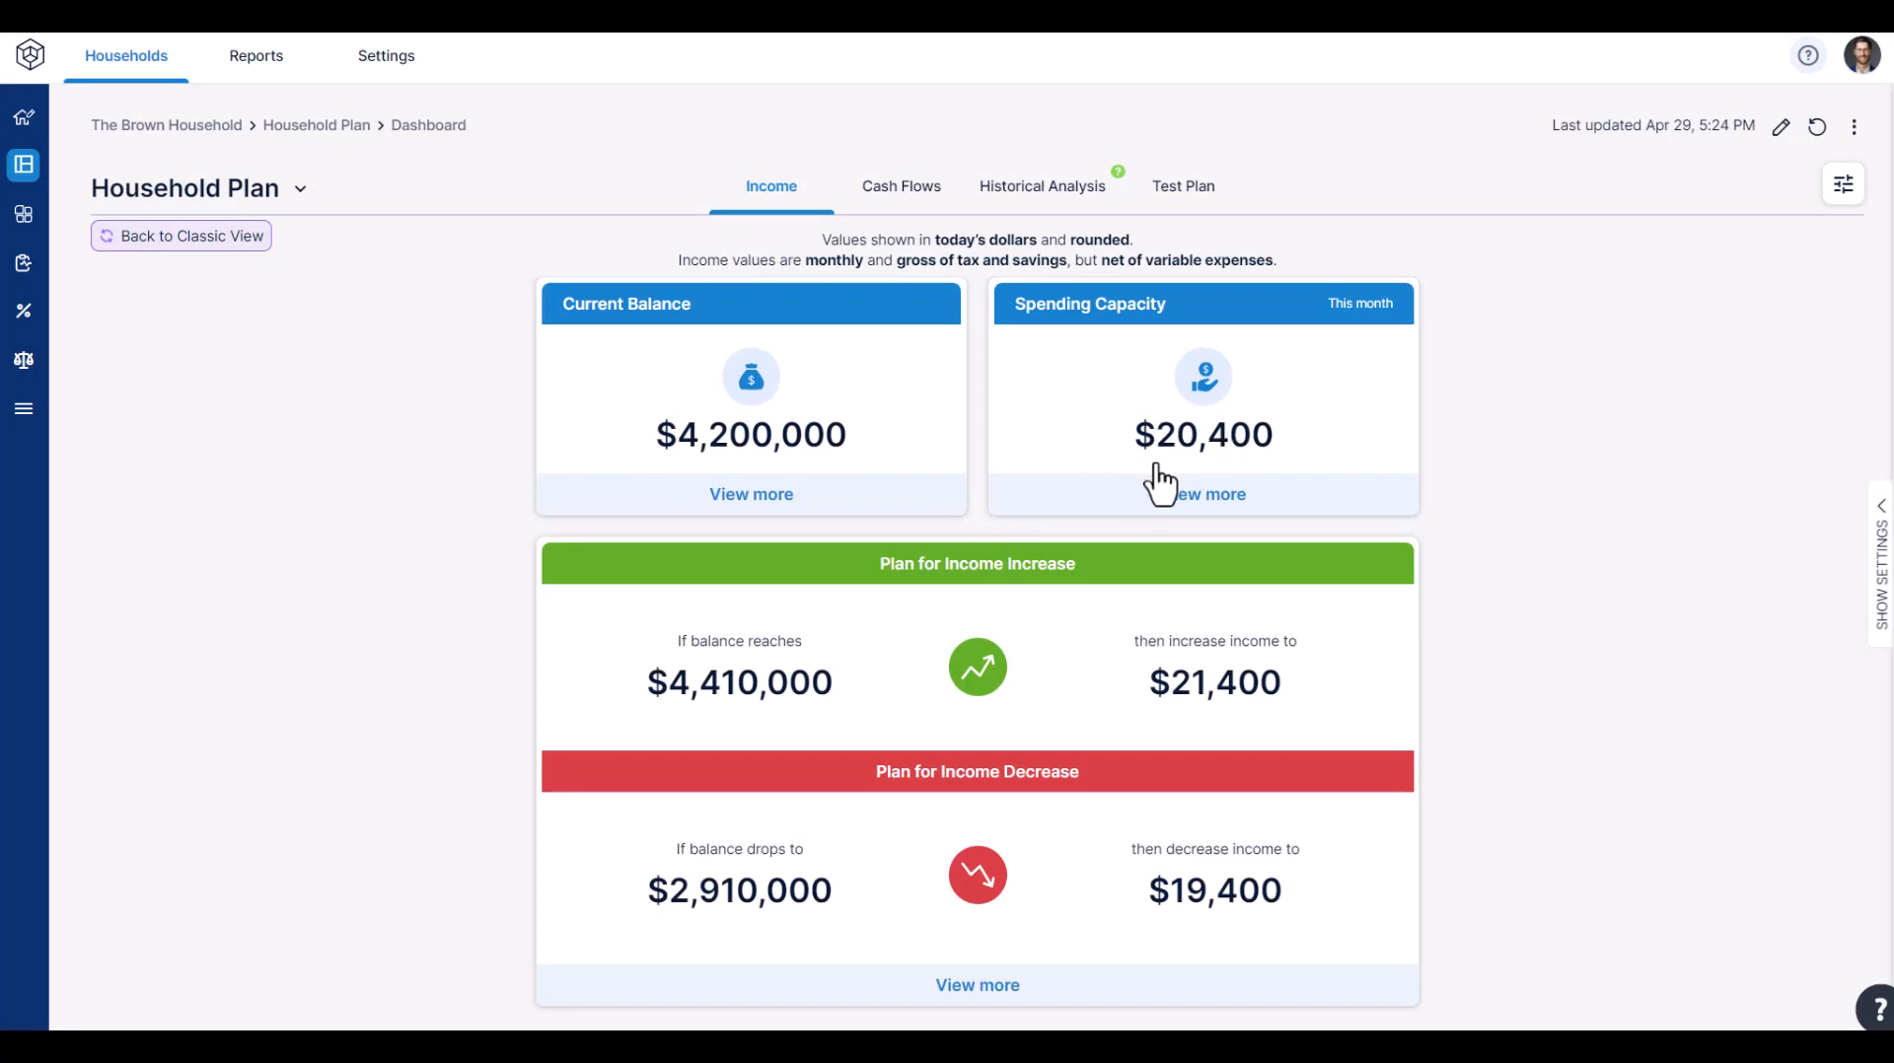
- Open the Household Plan's retirement stress test for the Dot-Com Bubble and show its income chart in nominal values
click(25, 274)
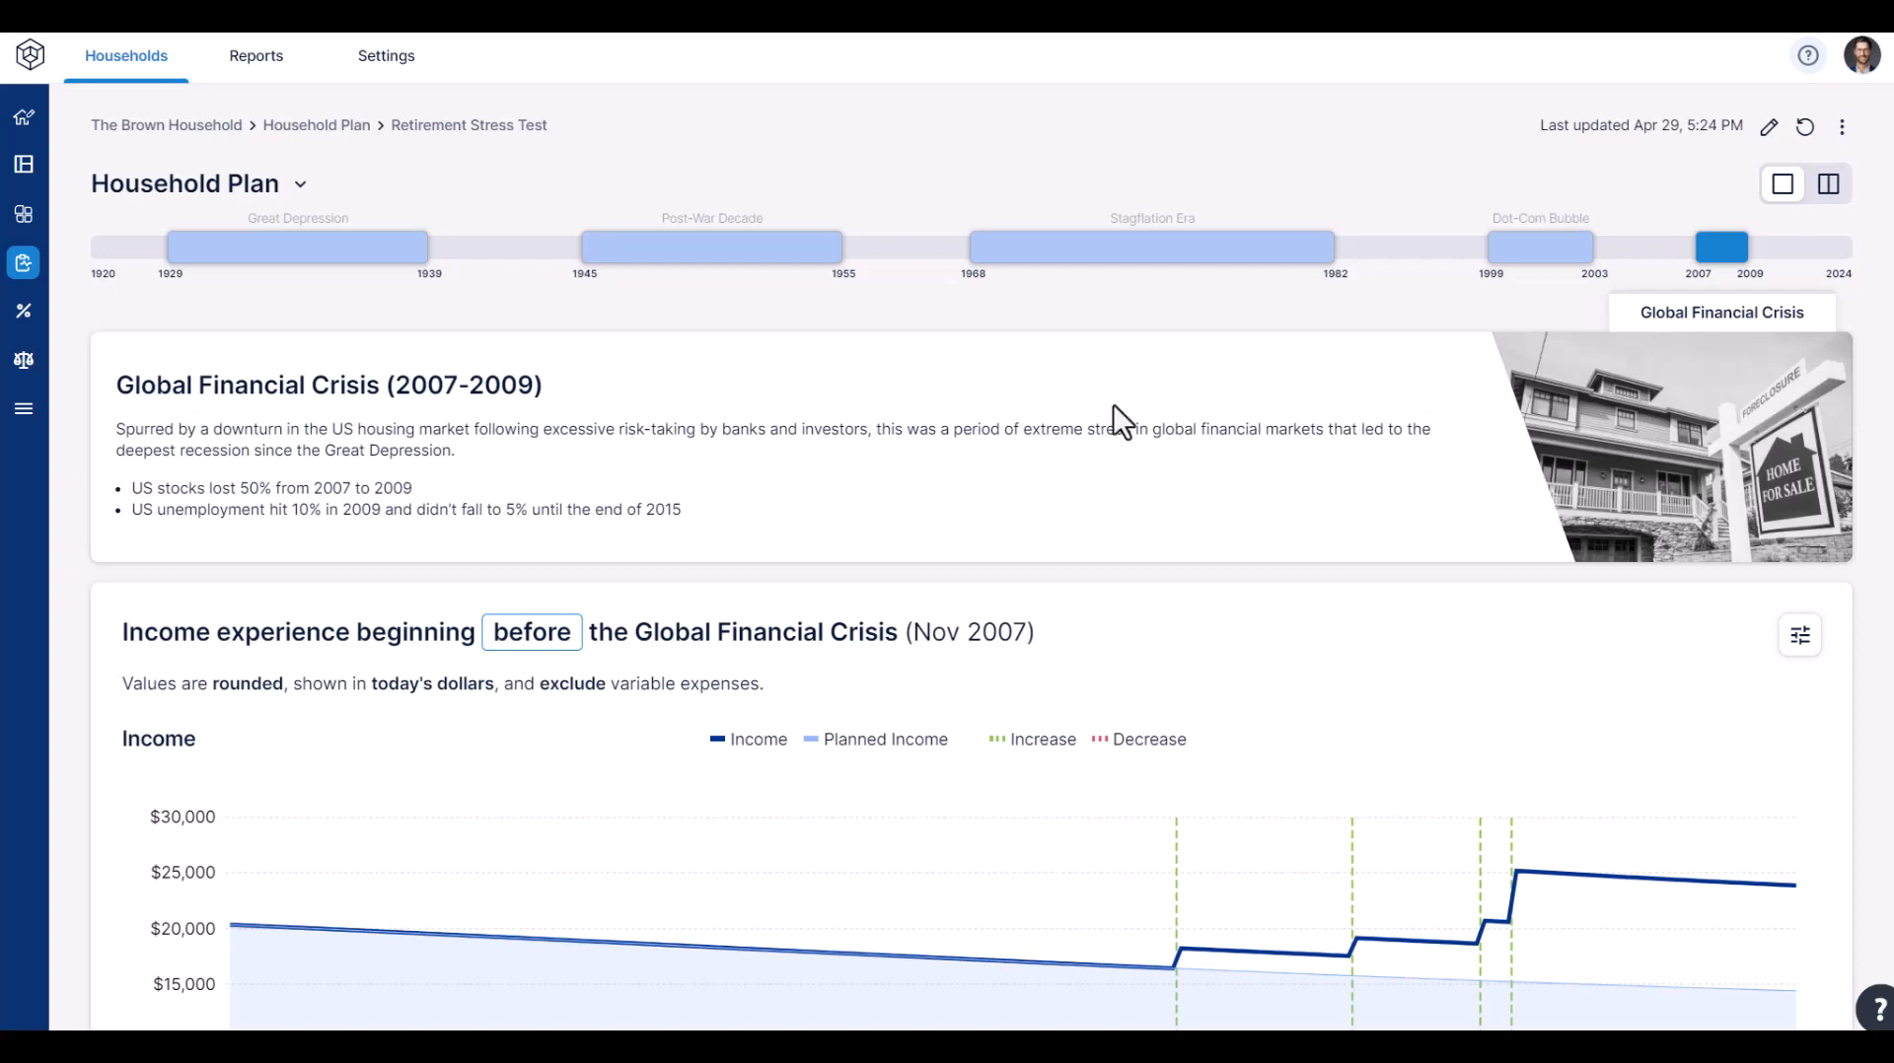
click(1527, 260)
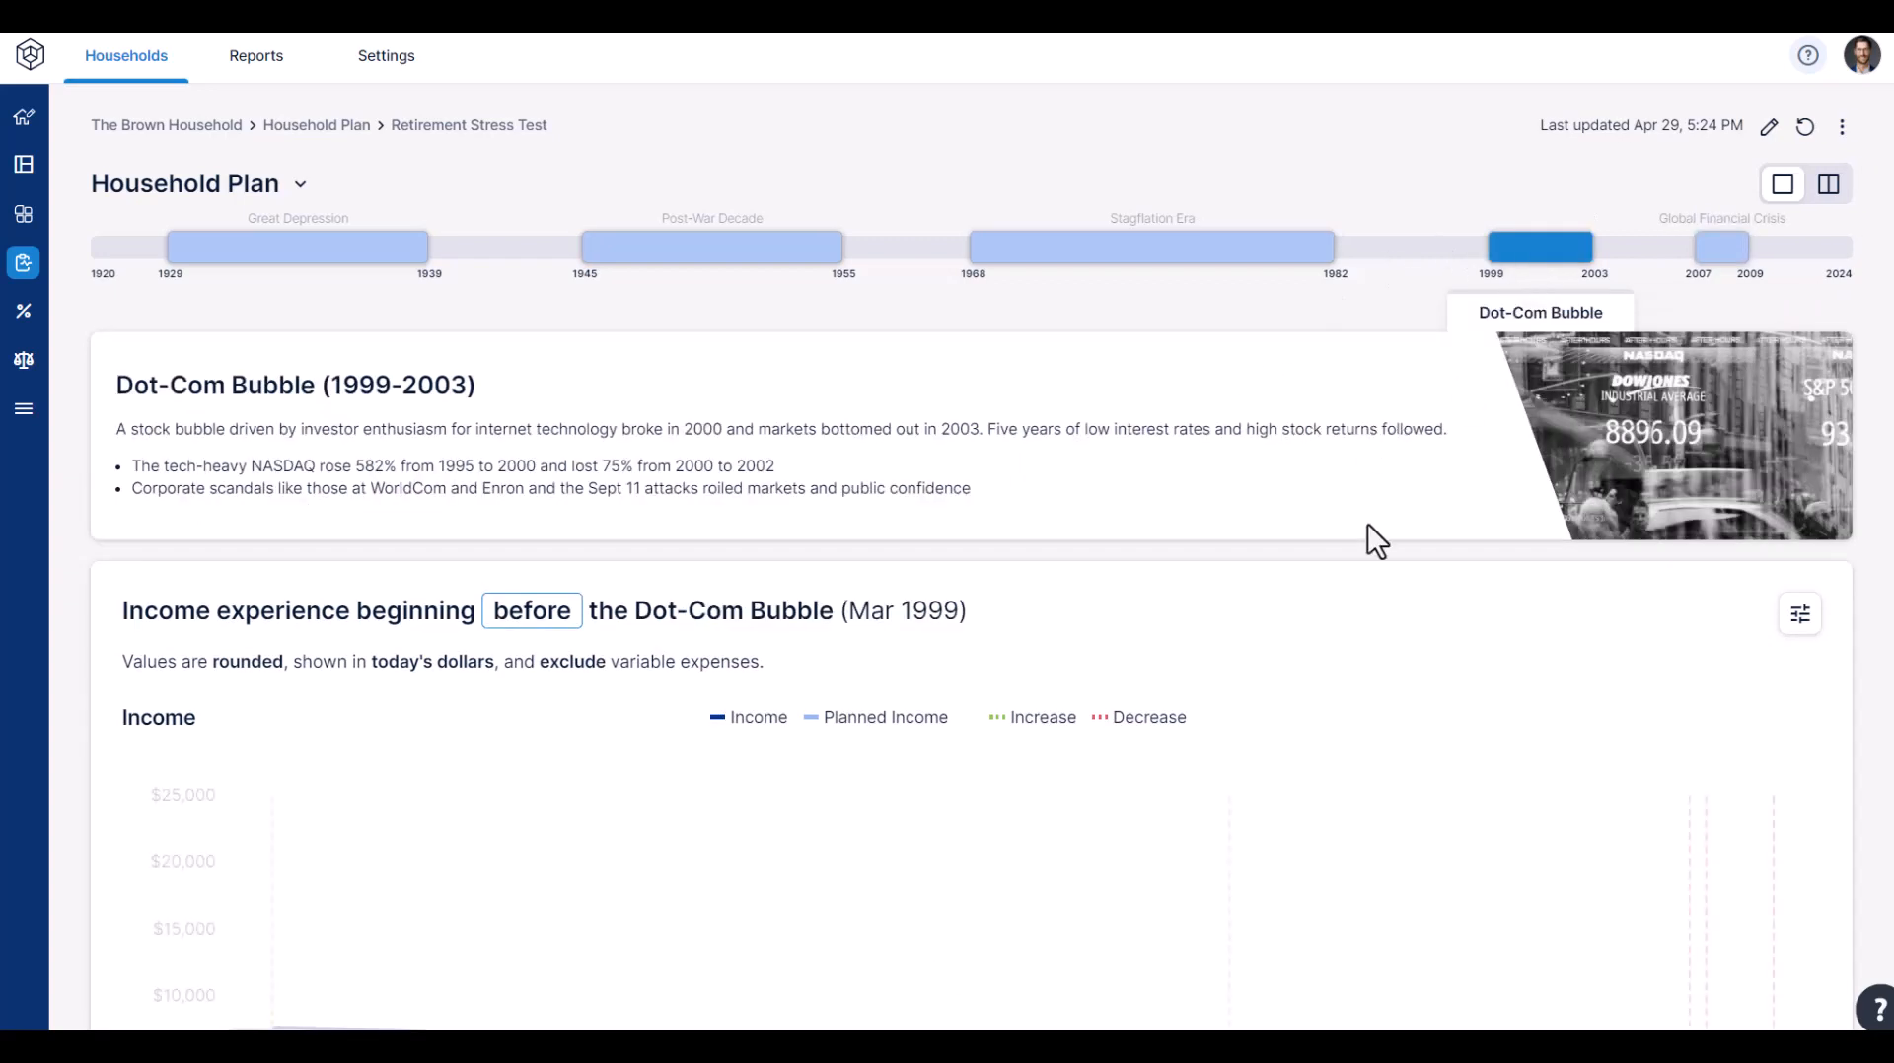
click(1801, 617)
click(1753, 695)
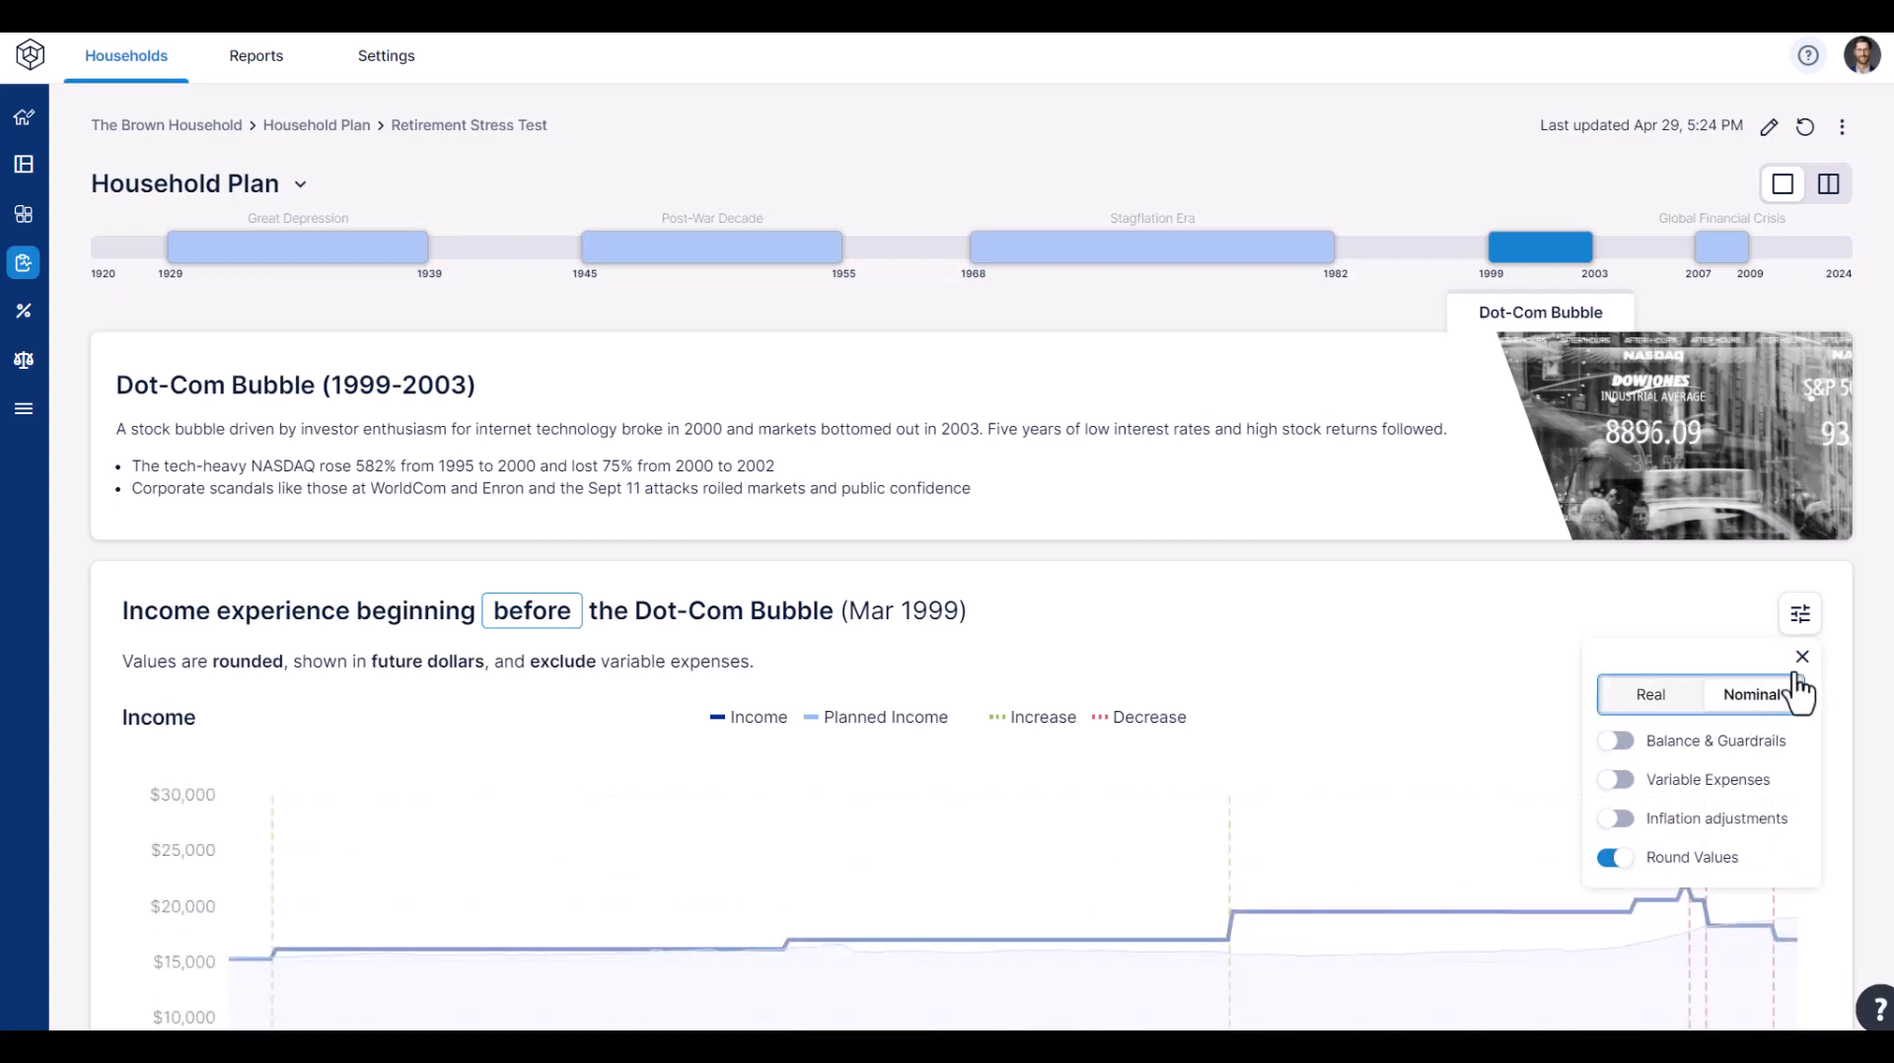
click(1801, 656)
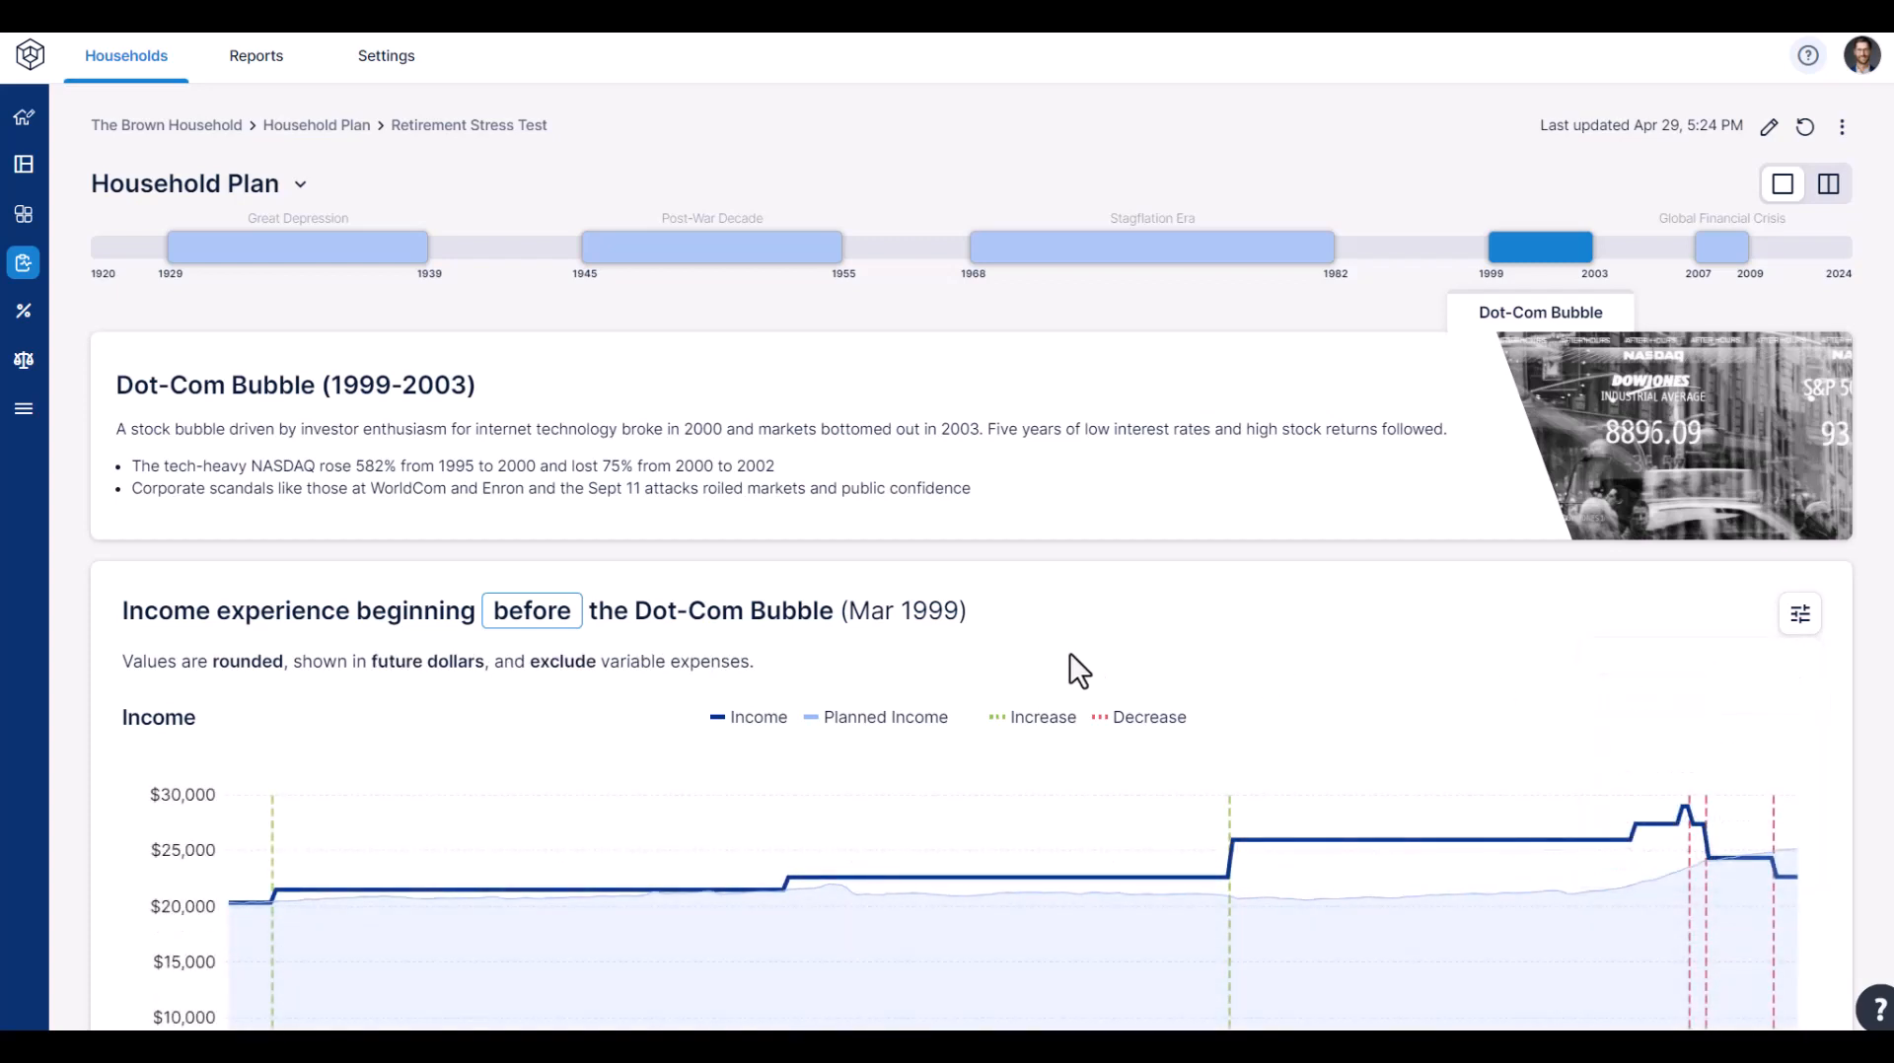
scroll(1069, 653, down, 2)
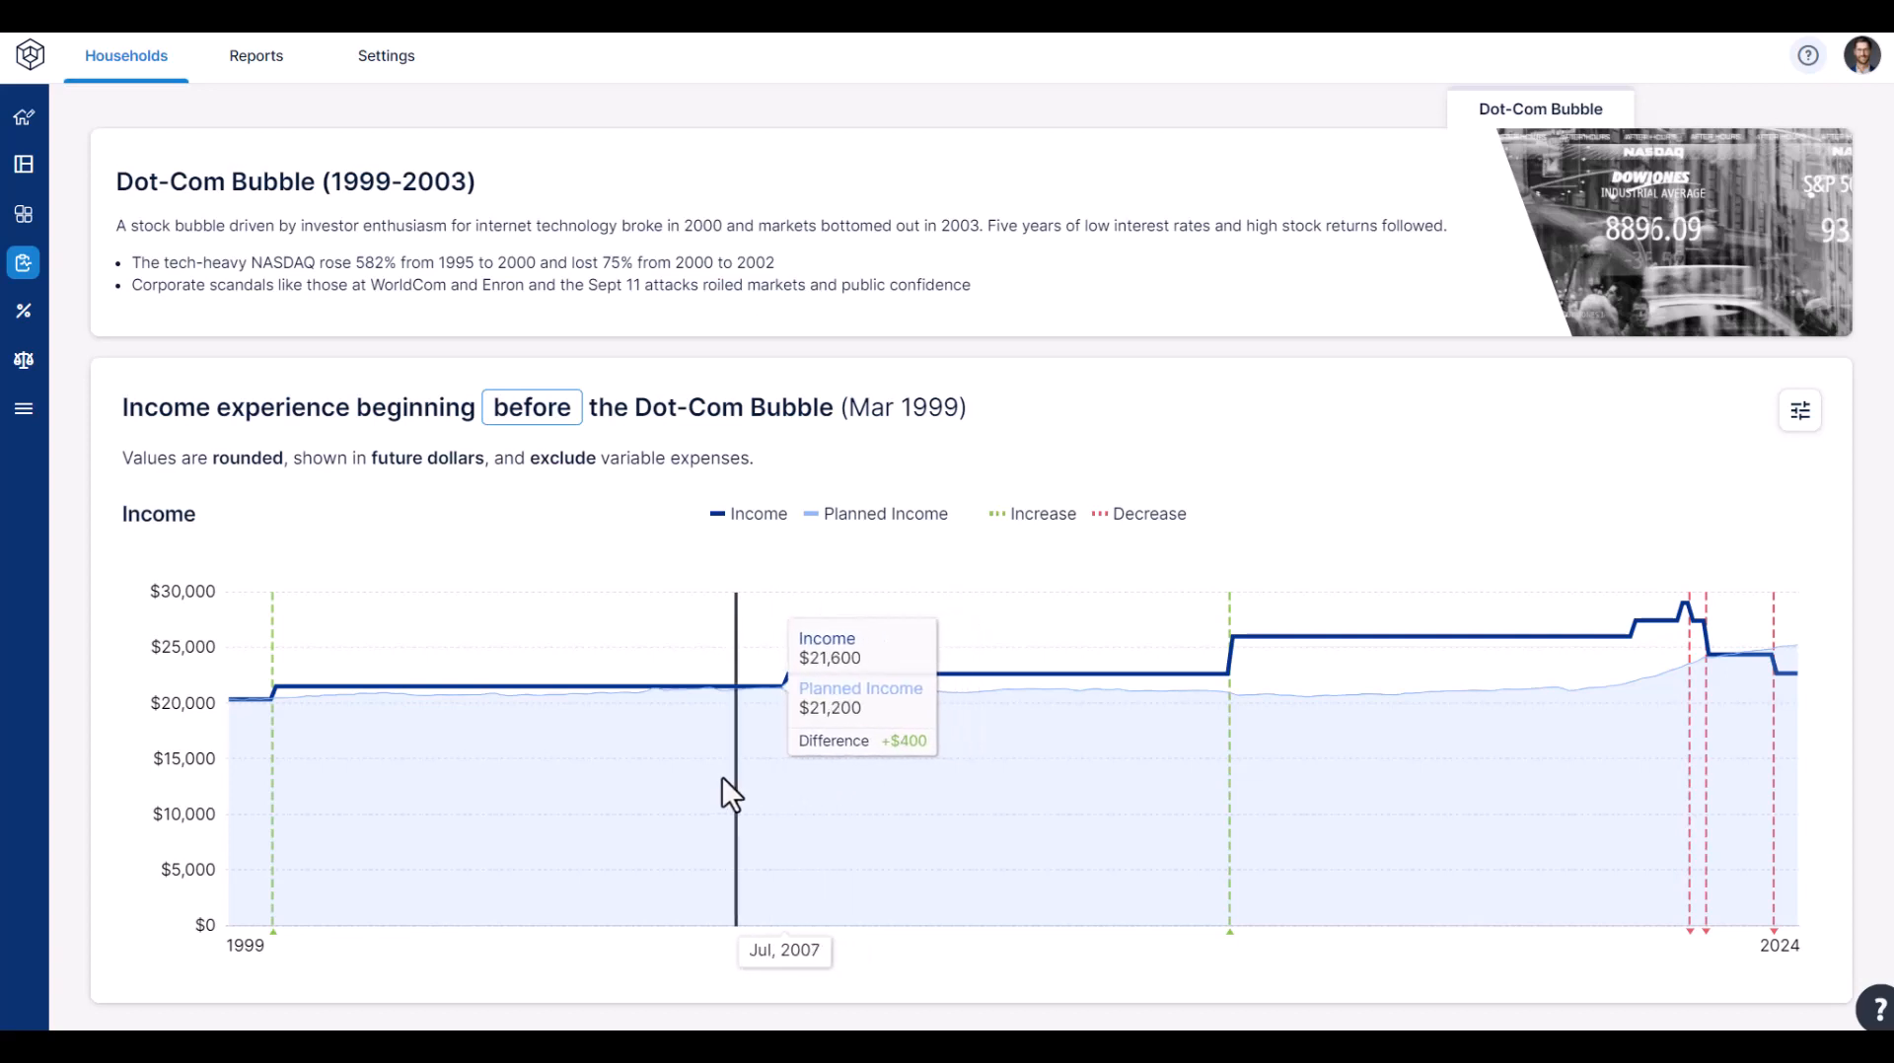
scroll(658, 764, up, 2)
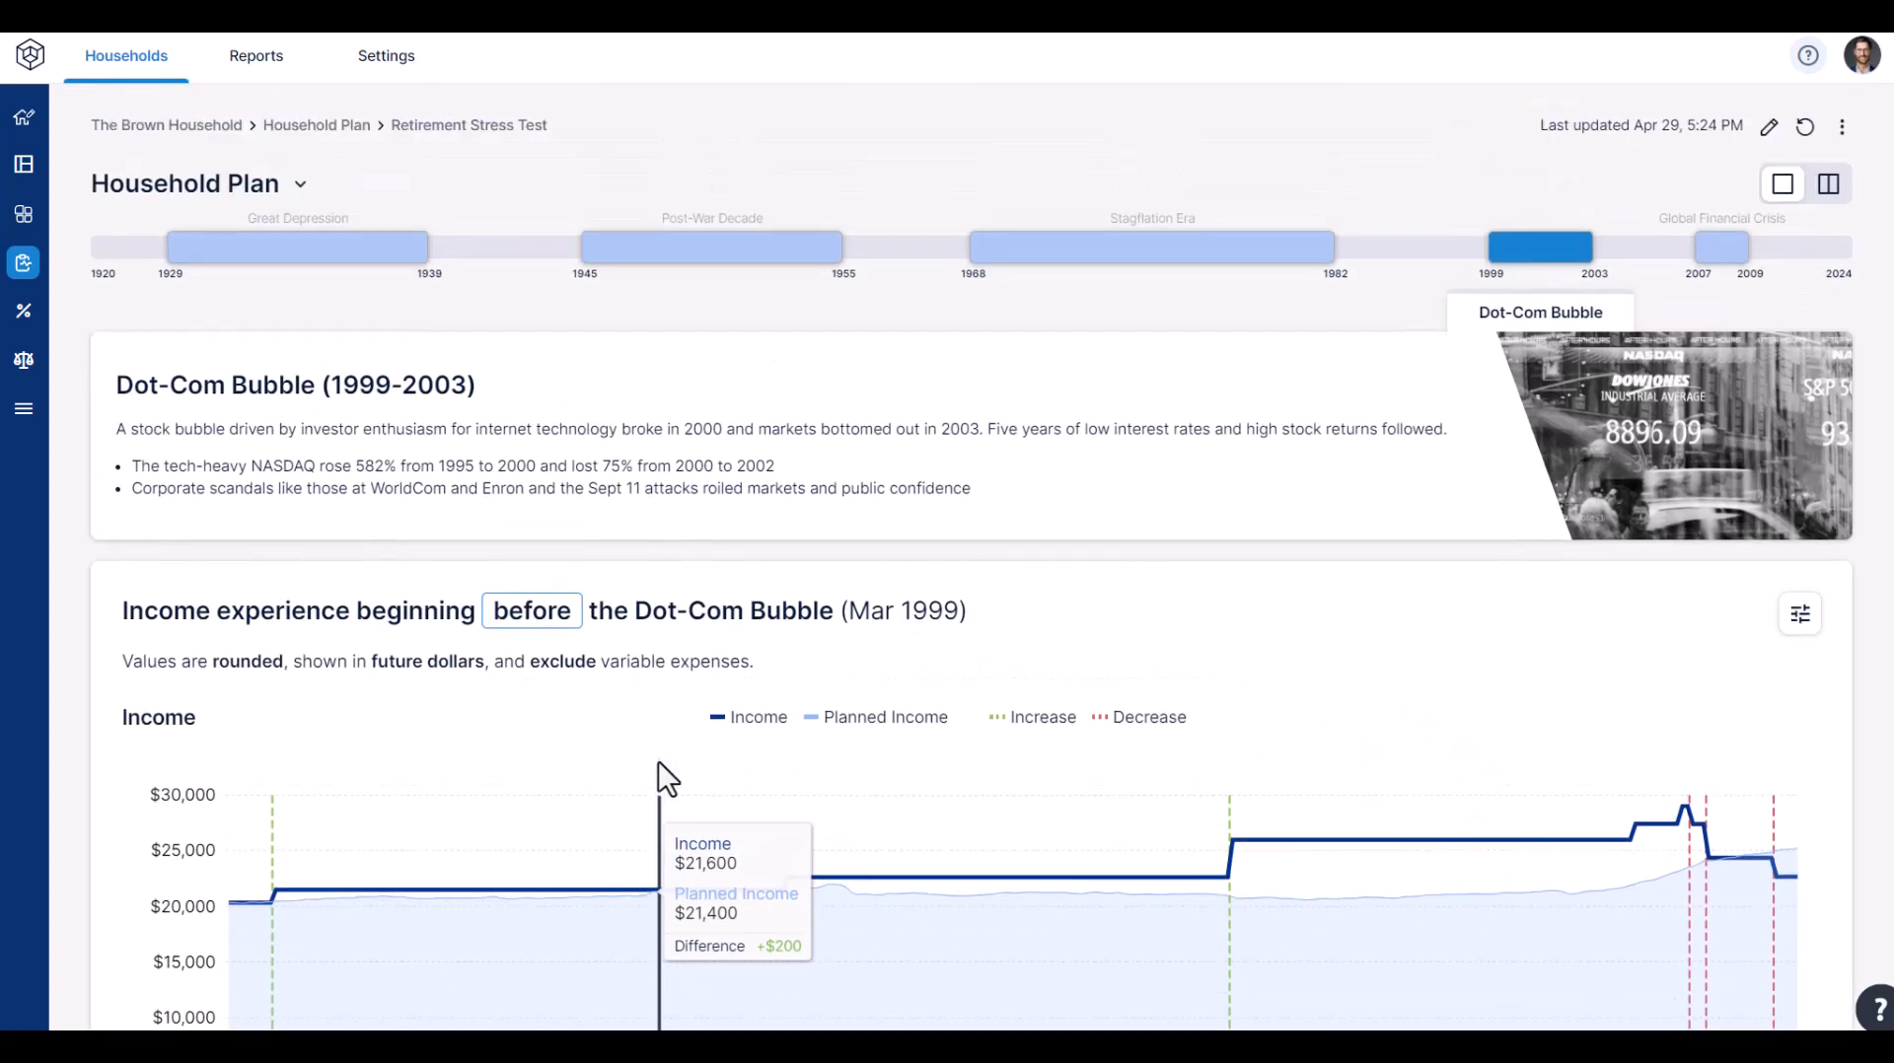
- Compare the Household Plan with the Flat path plan in the Dot-Com Bubble stress test and examine the income charts
click(1828, 189)
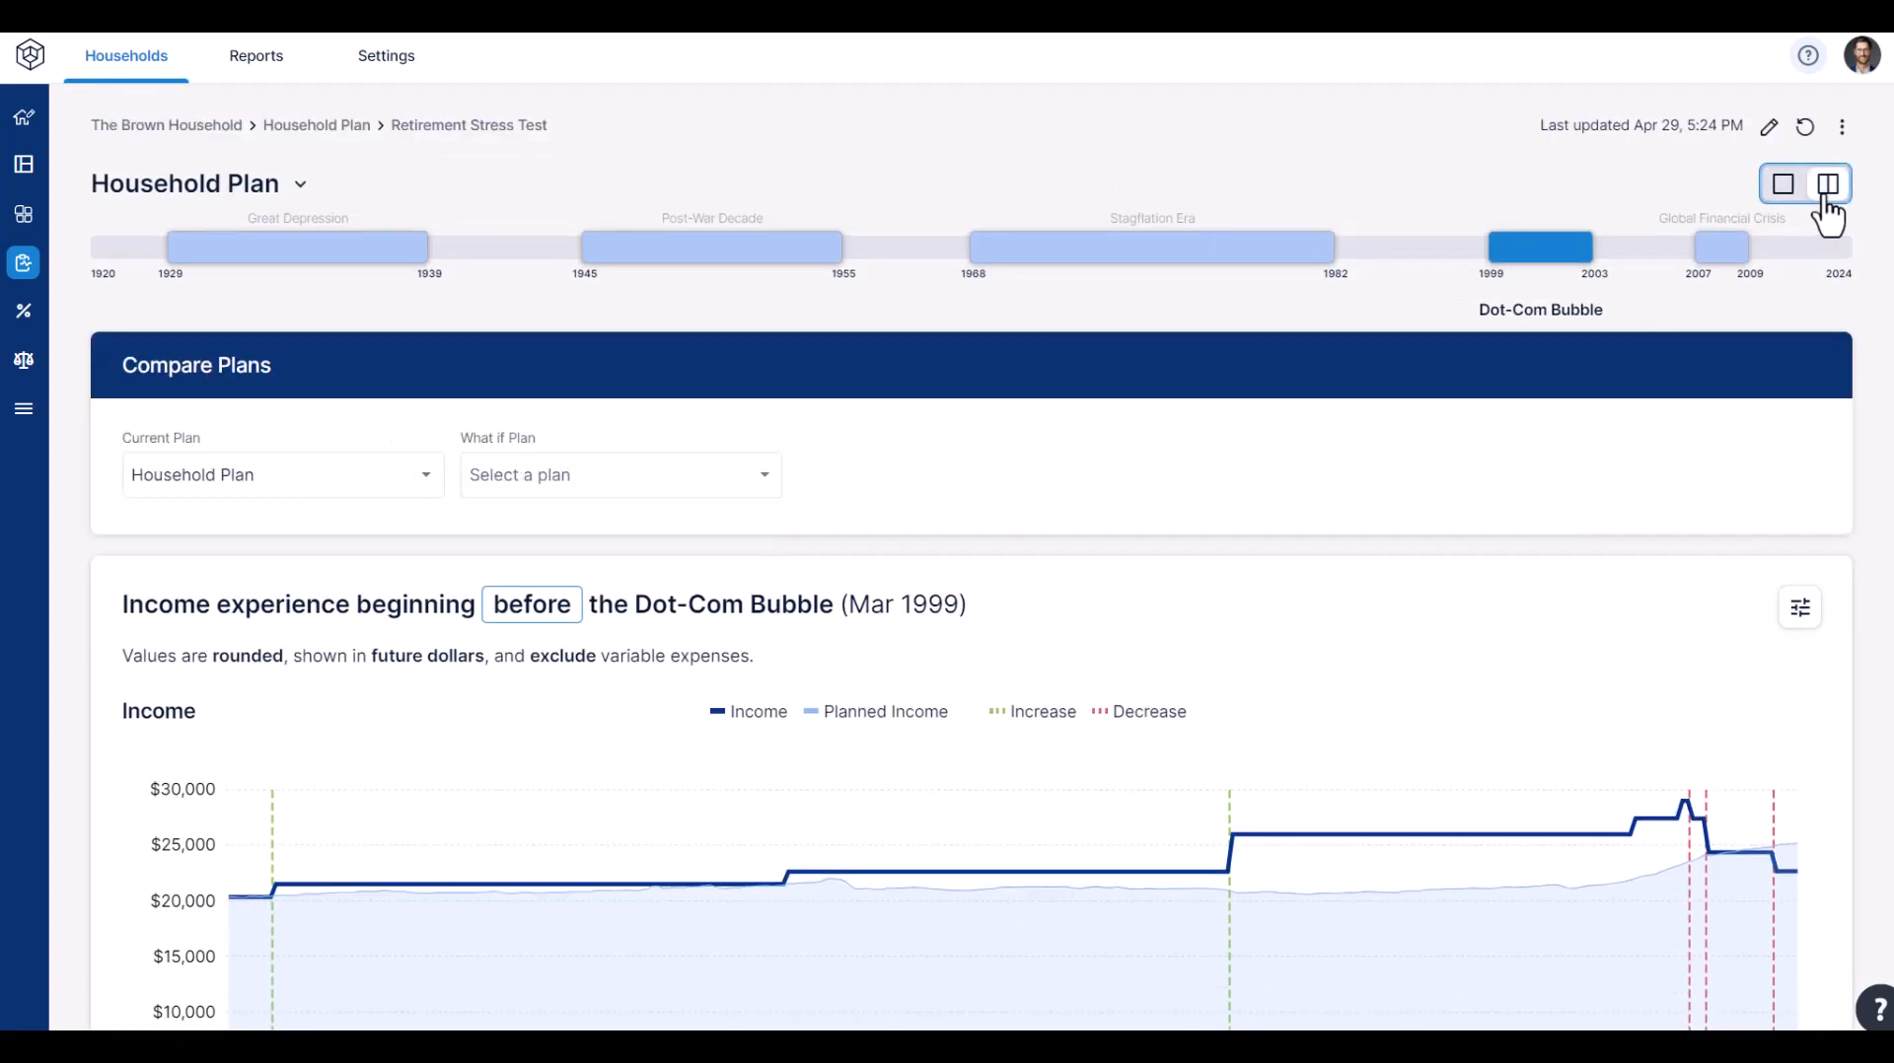
click(651, 493)
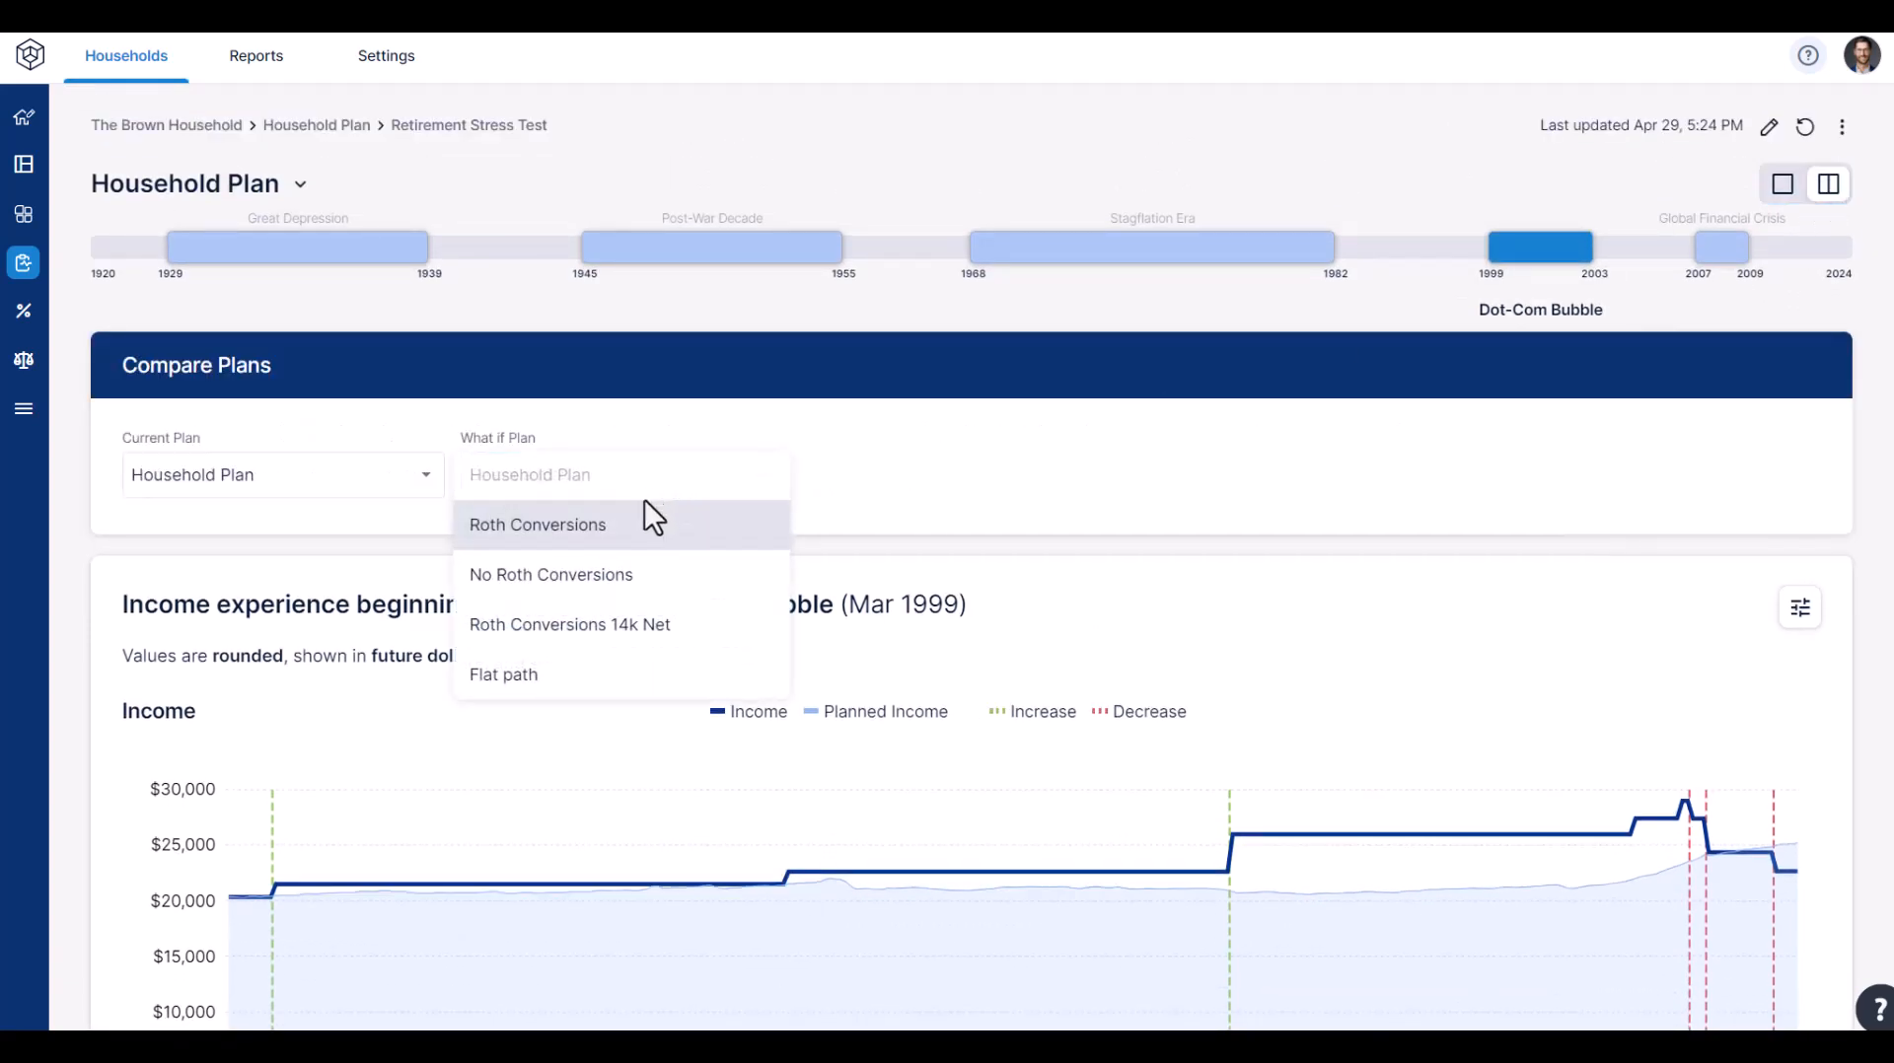
click(612, 674)
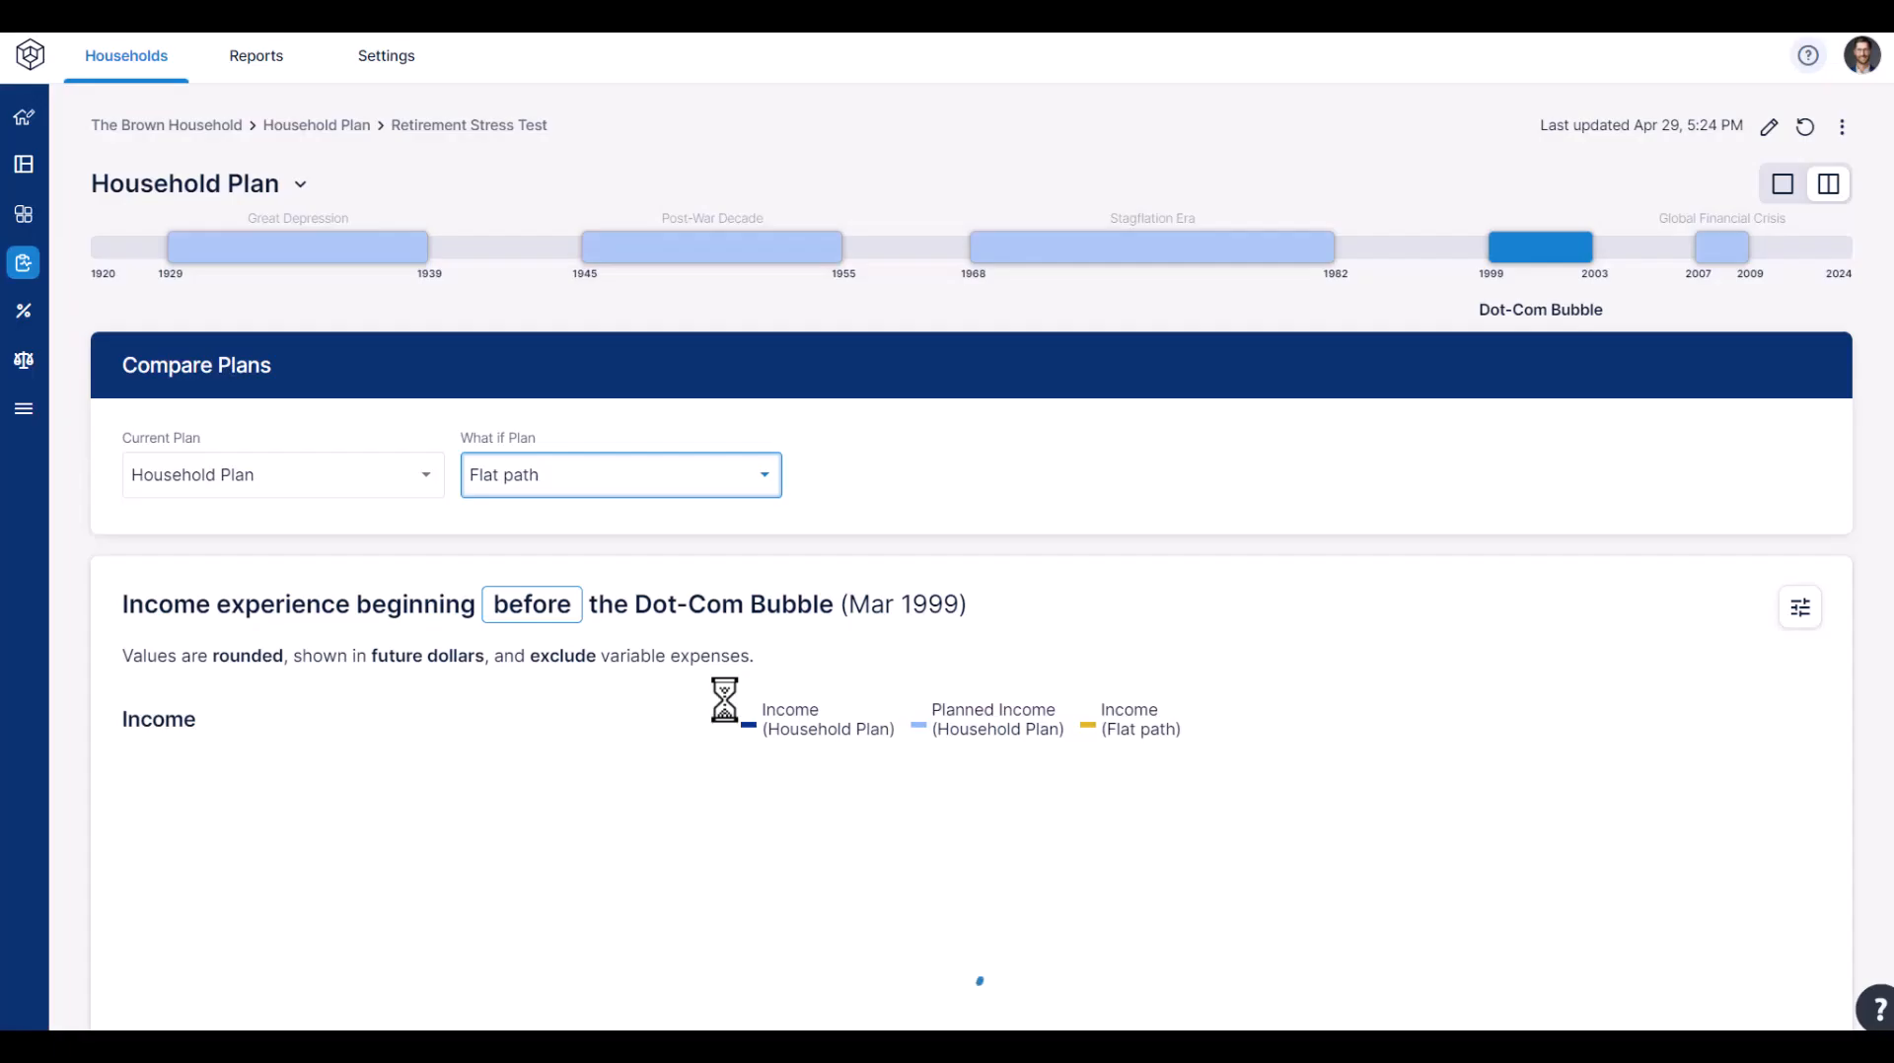
scroll(636, 779, down, 2)
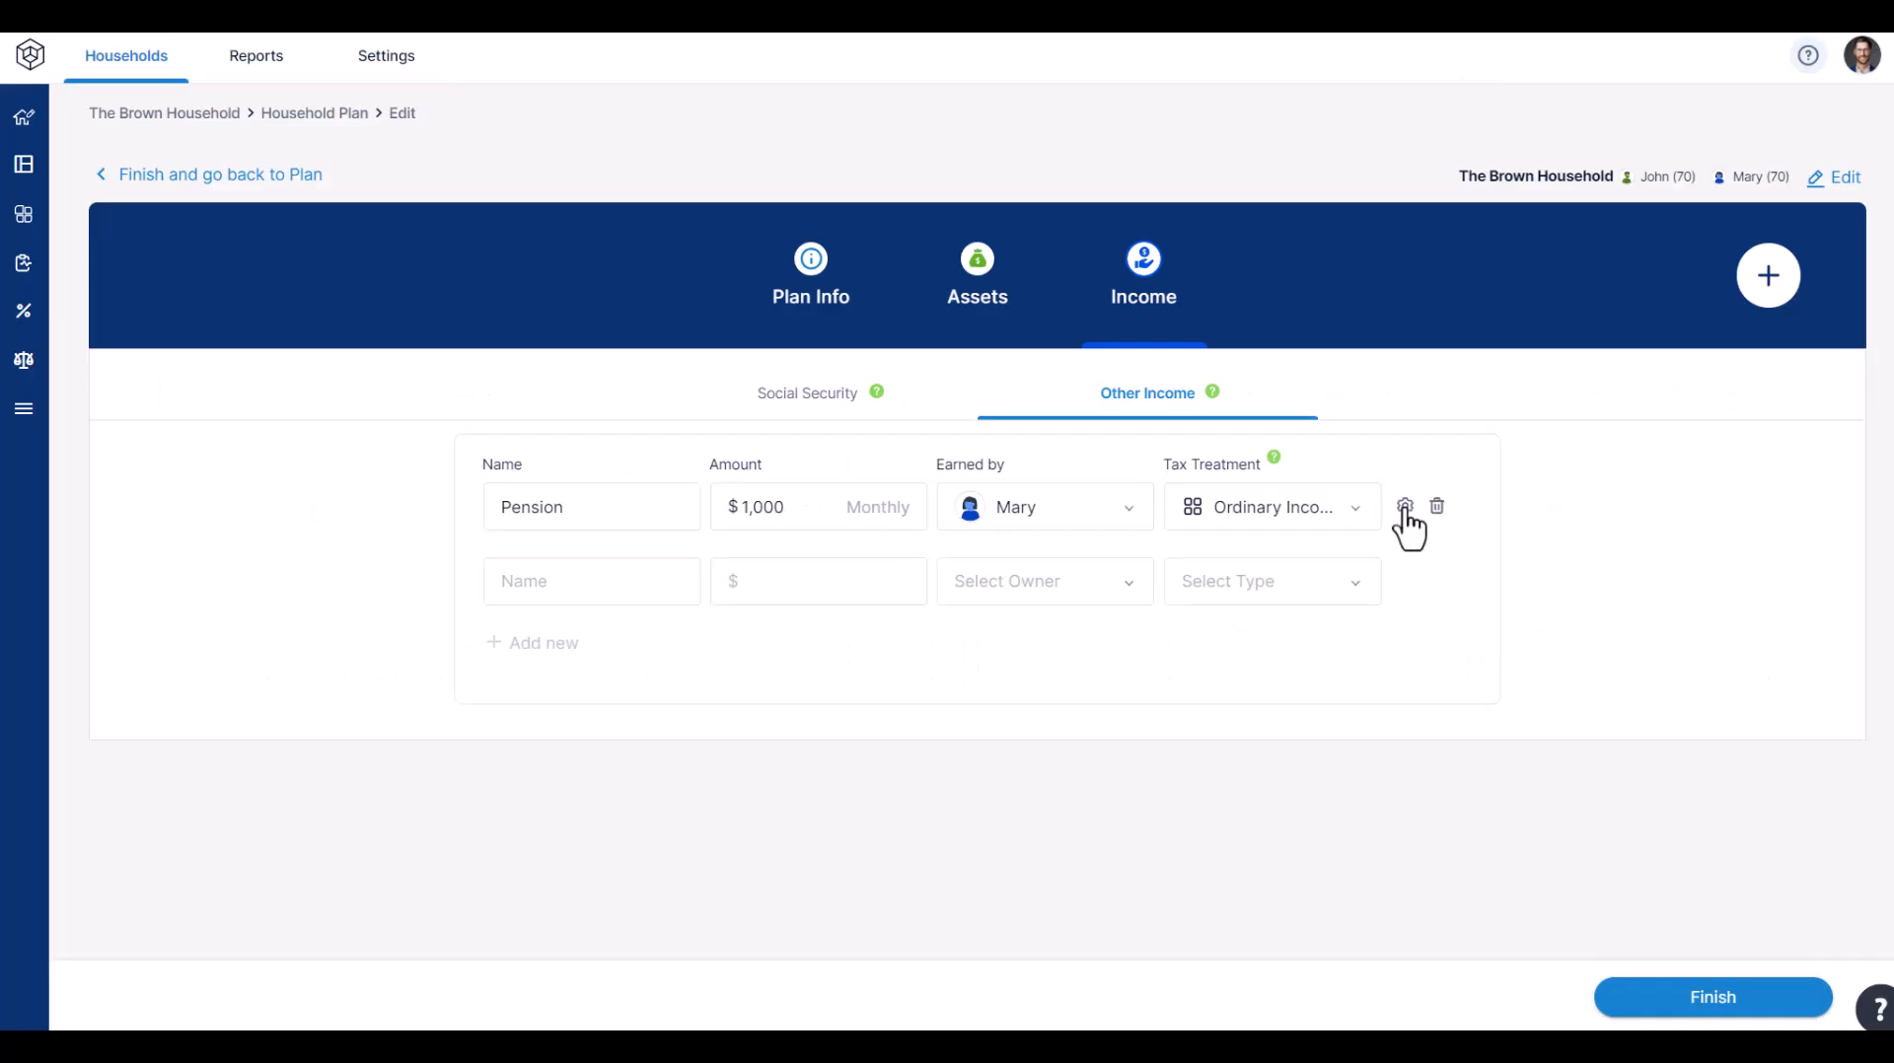
- Open the pension's income settings, clear its state tax exemption, and discard the changes
click(1404, 507)
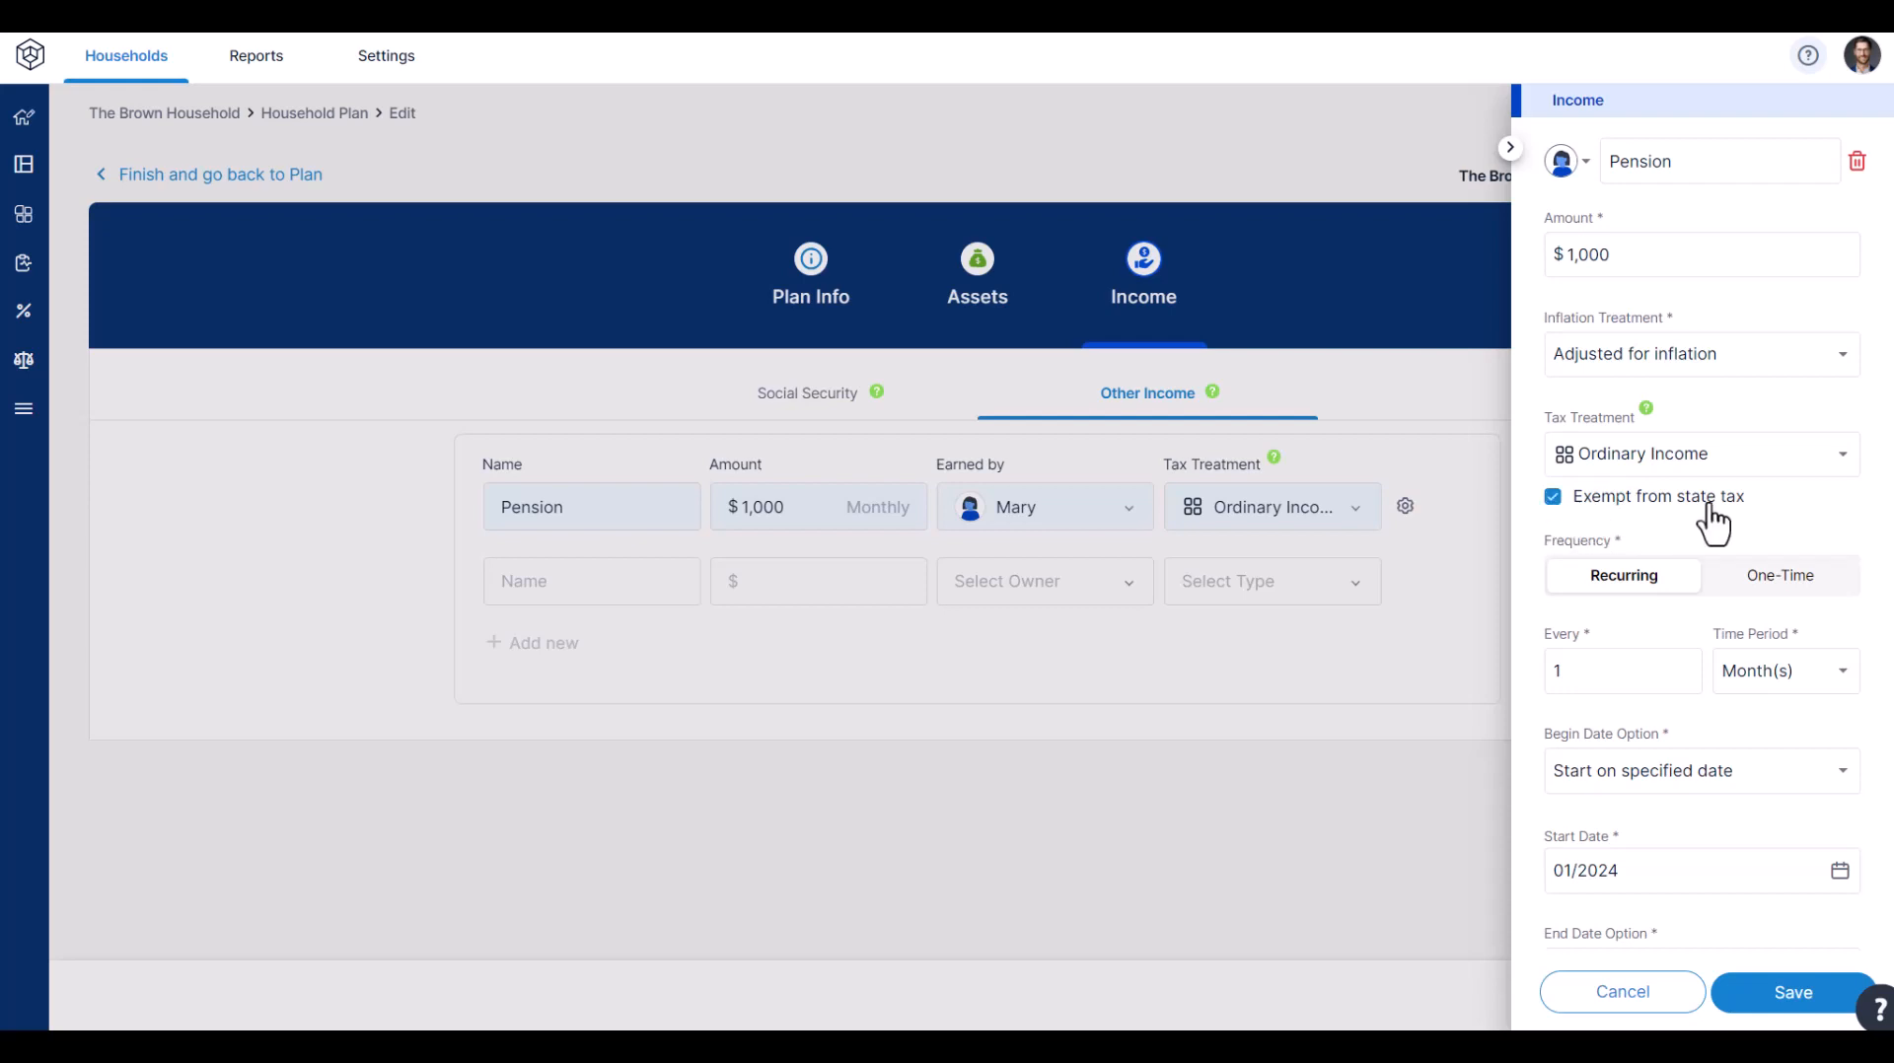
click(1554, 498)
click(1640, 996)
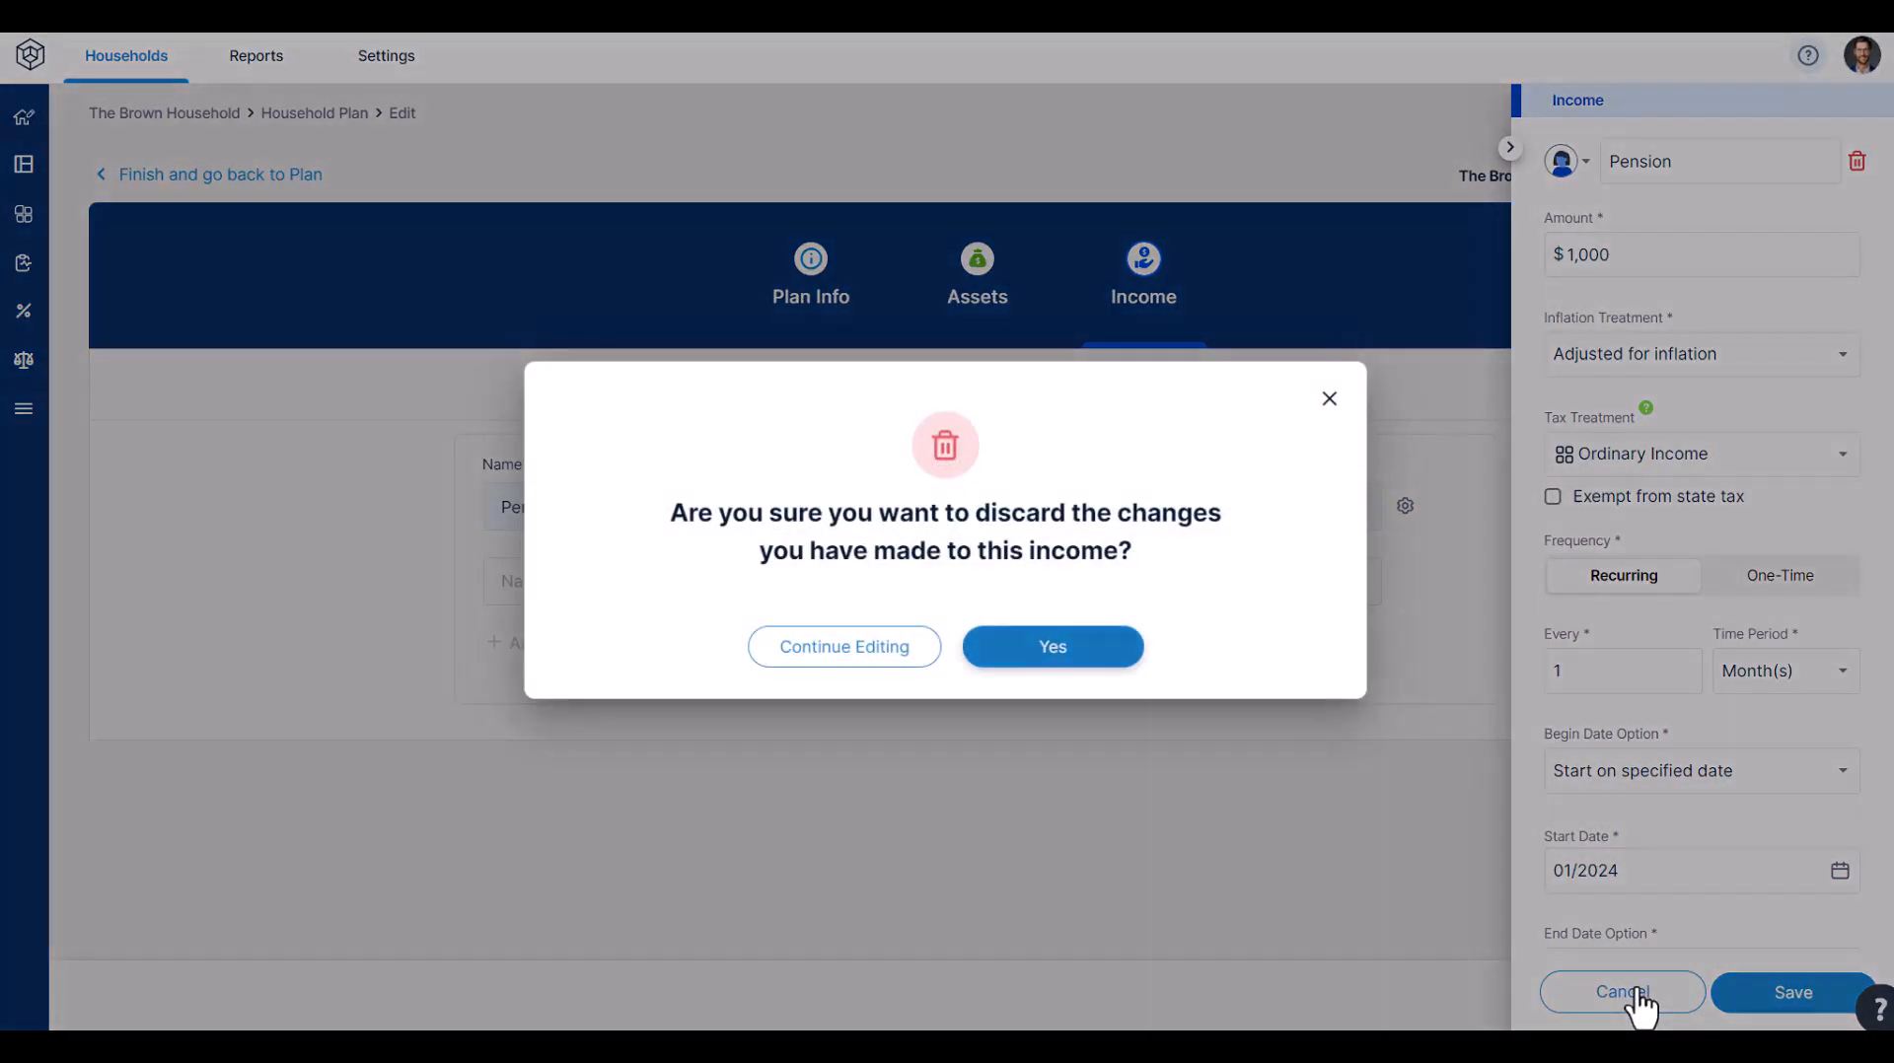
click(1053, 651)
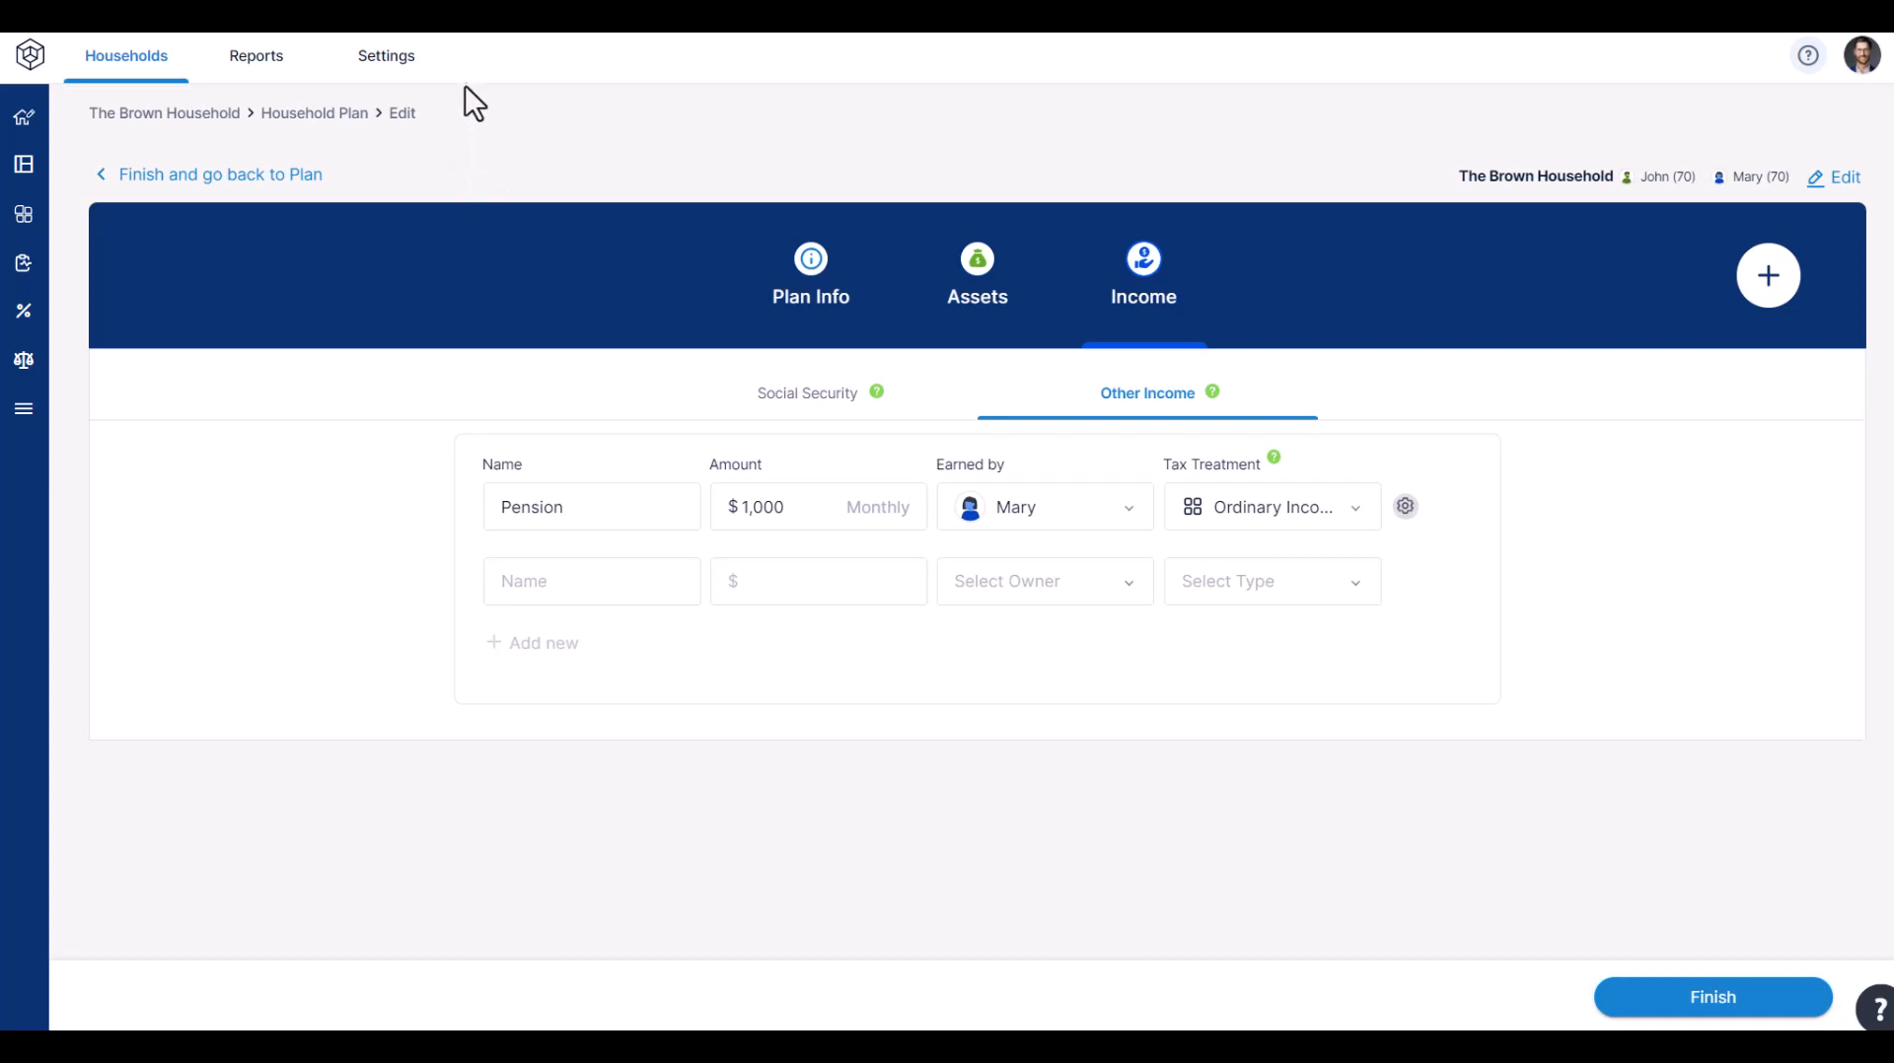
- Return to the Household Plan and view the tax details of its cash flows
click(261, 177)
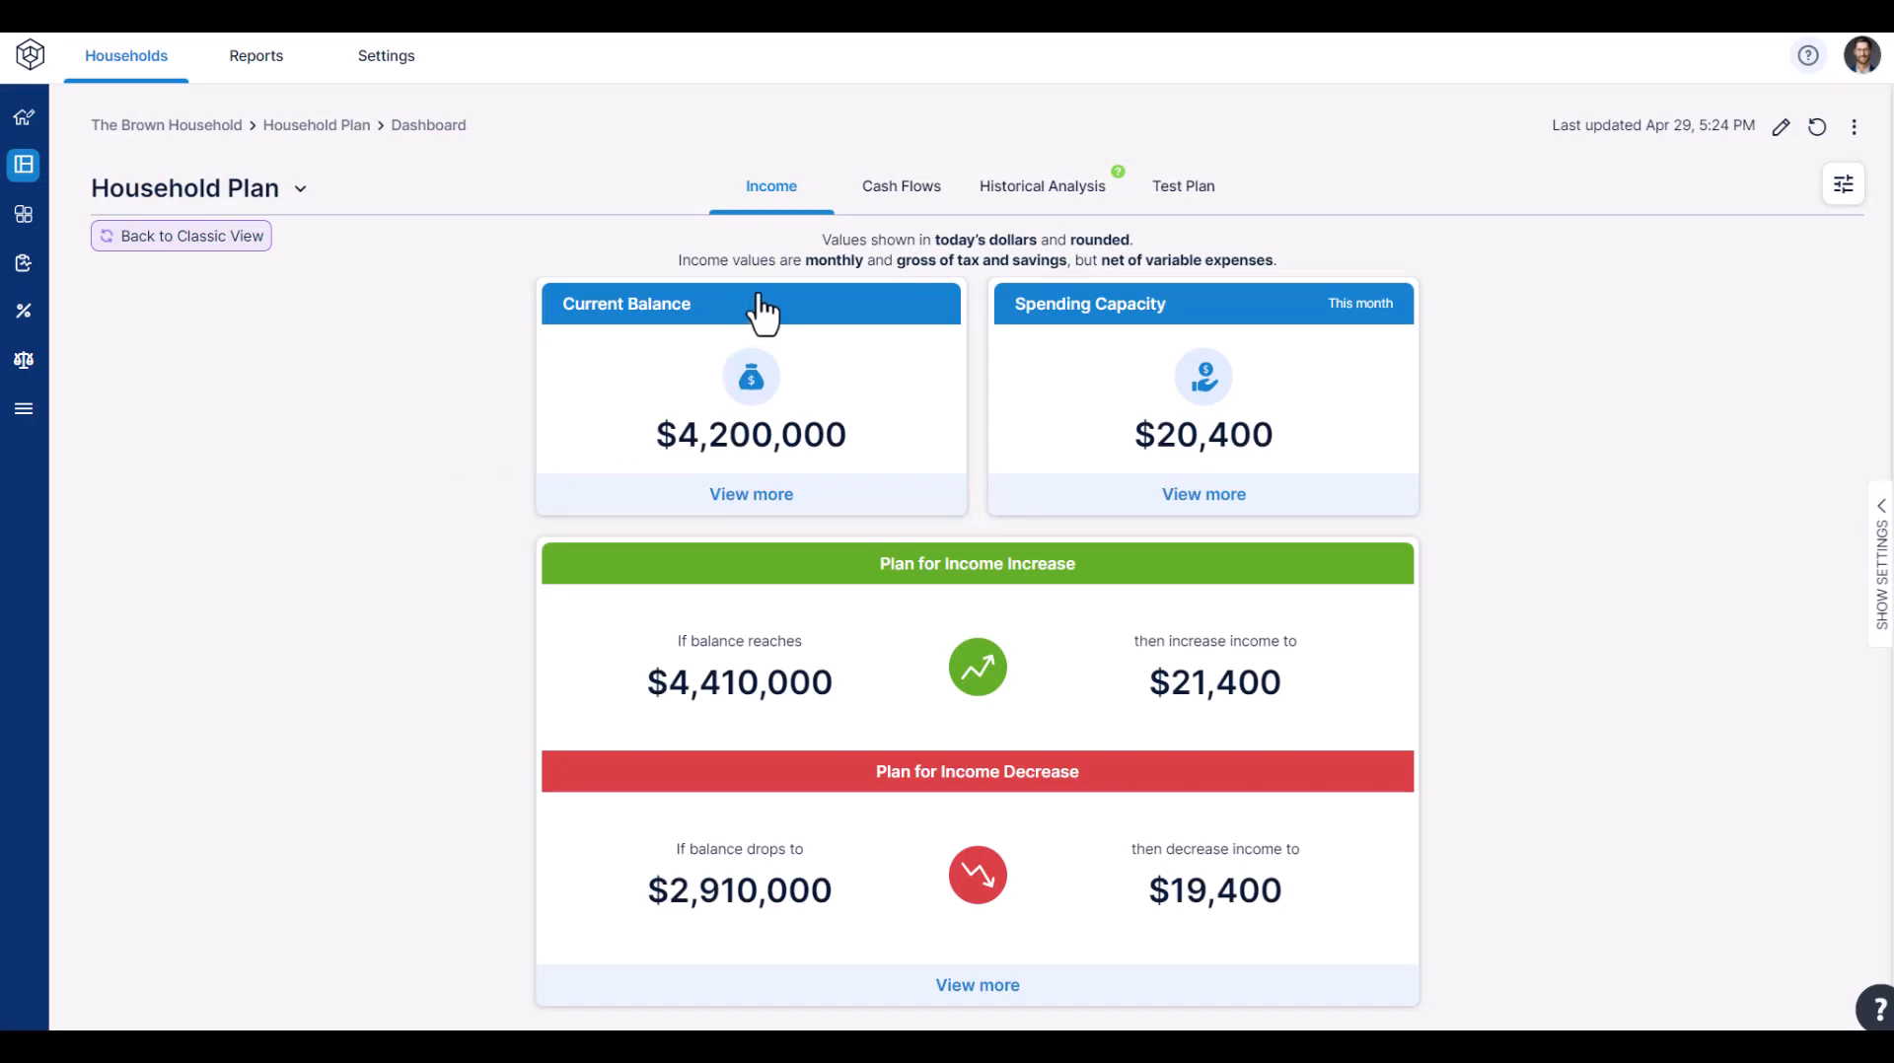
click(882, 209)
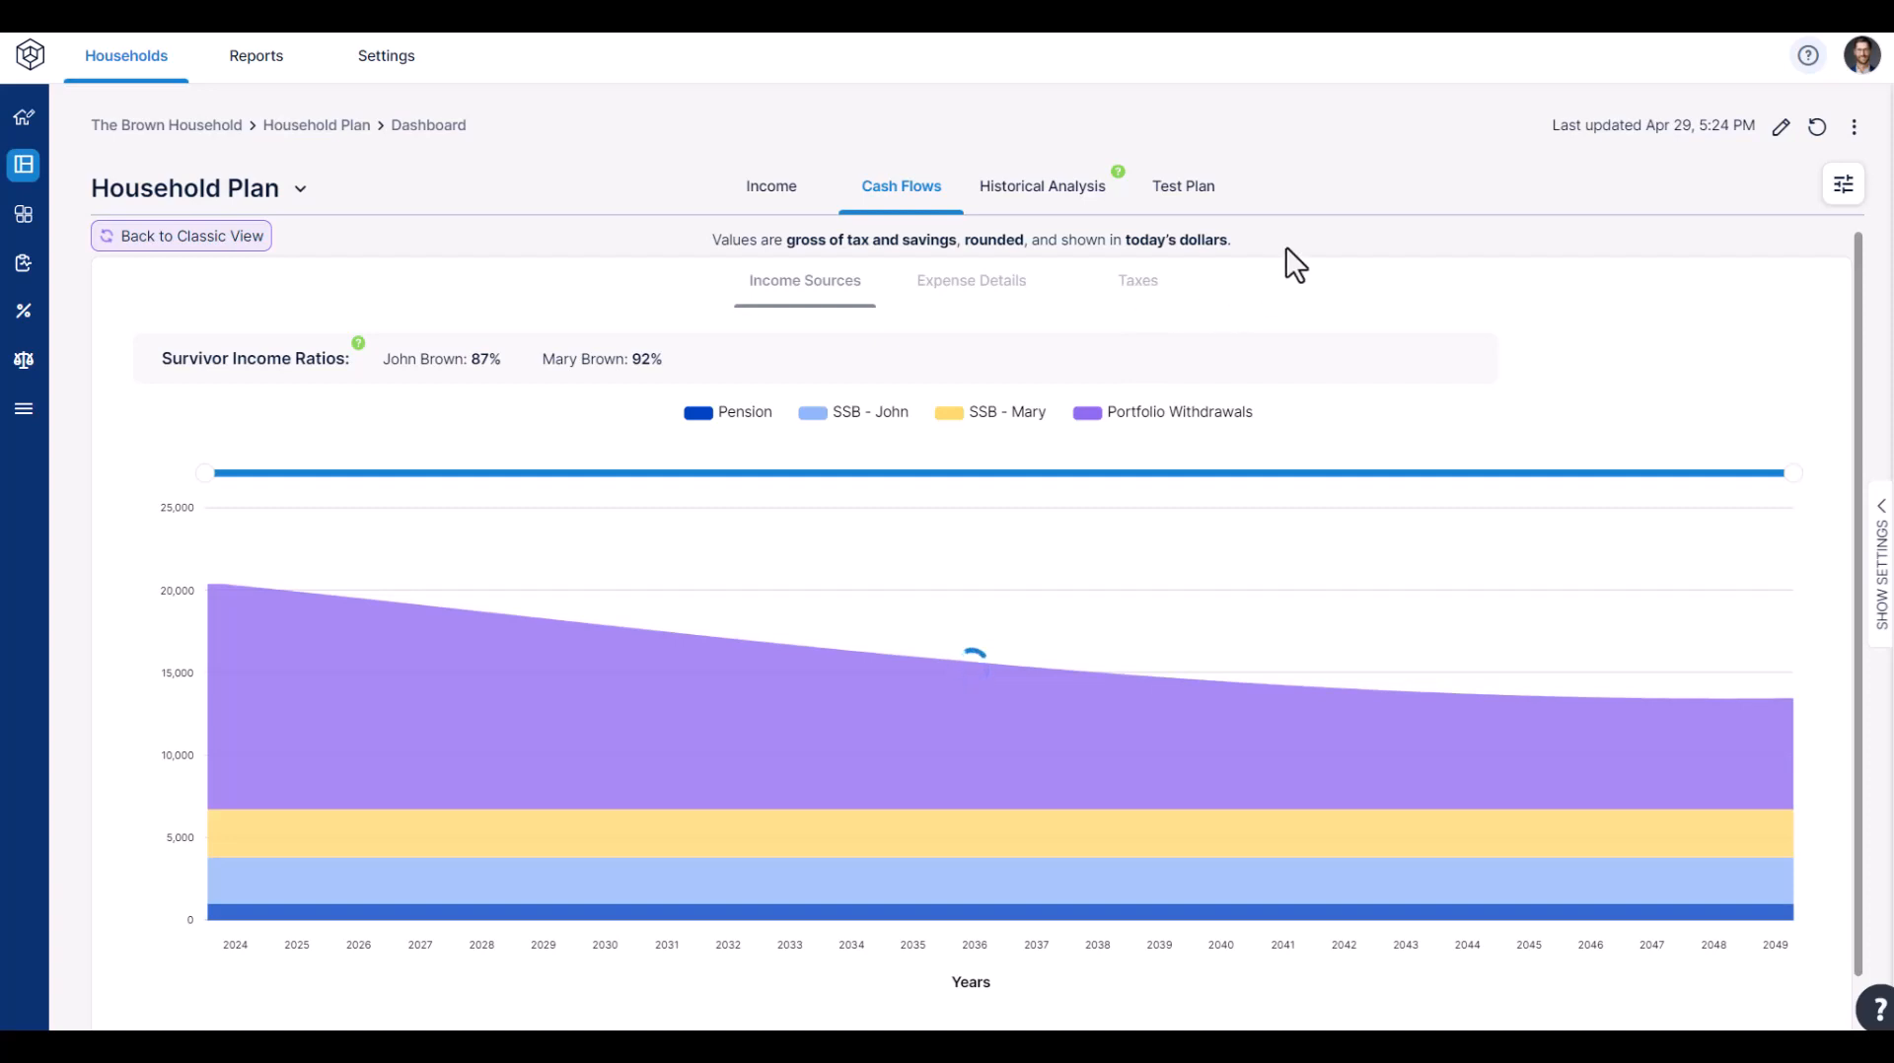
click(1153, 291)
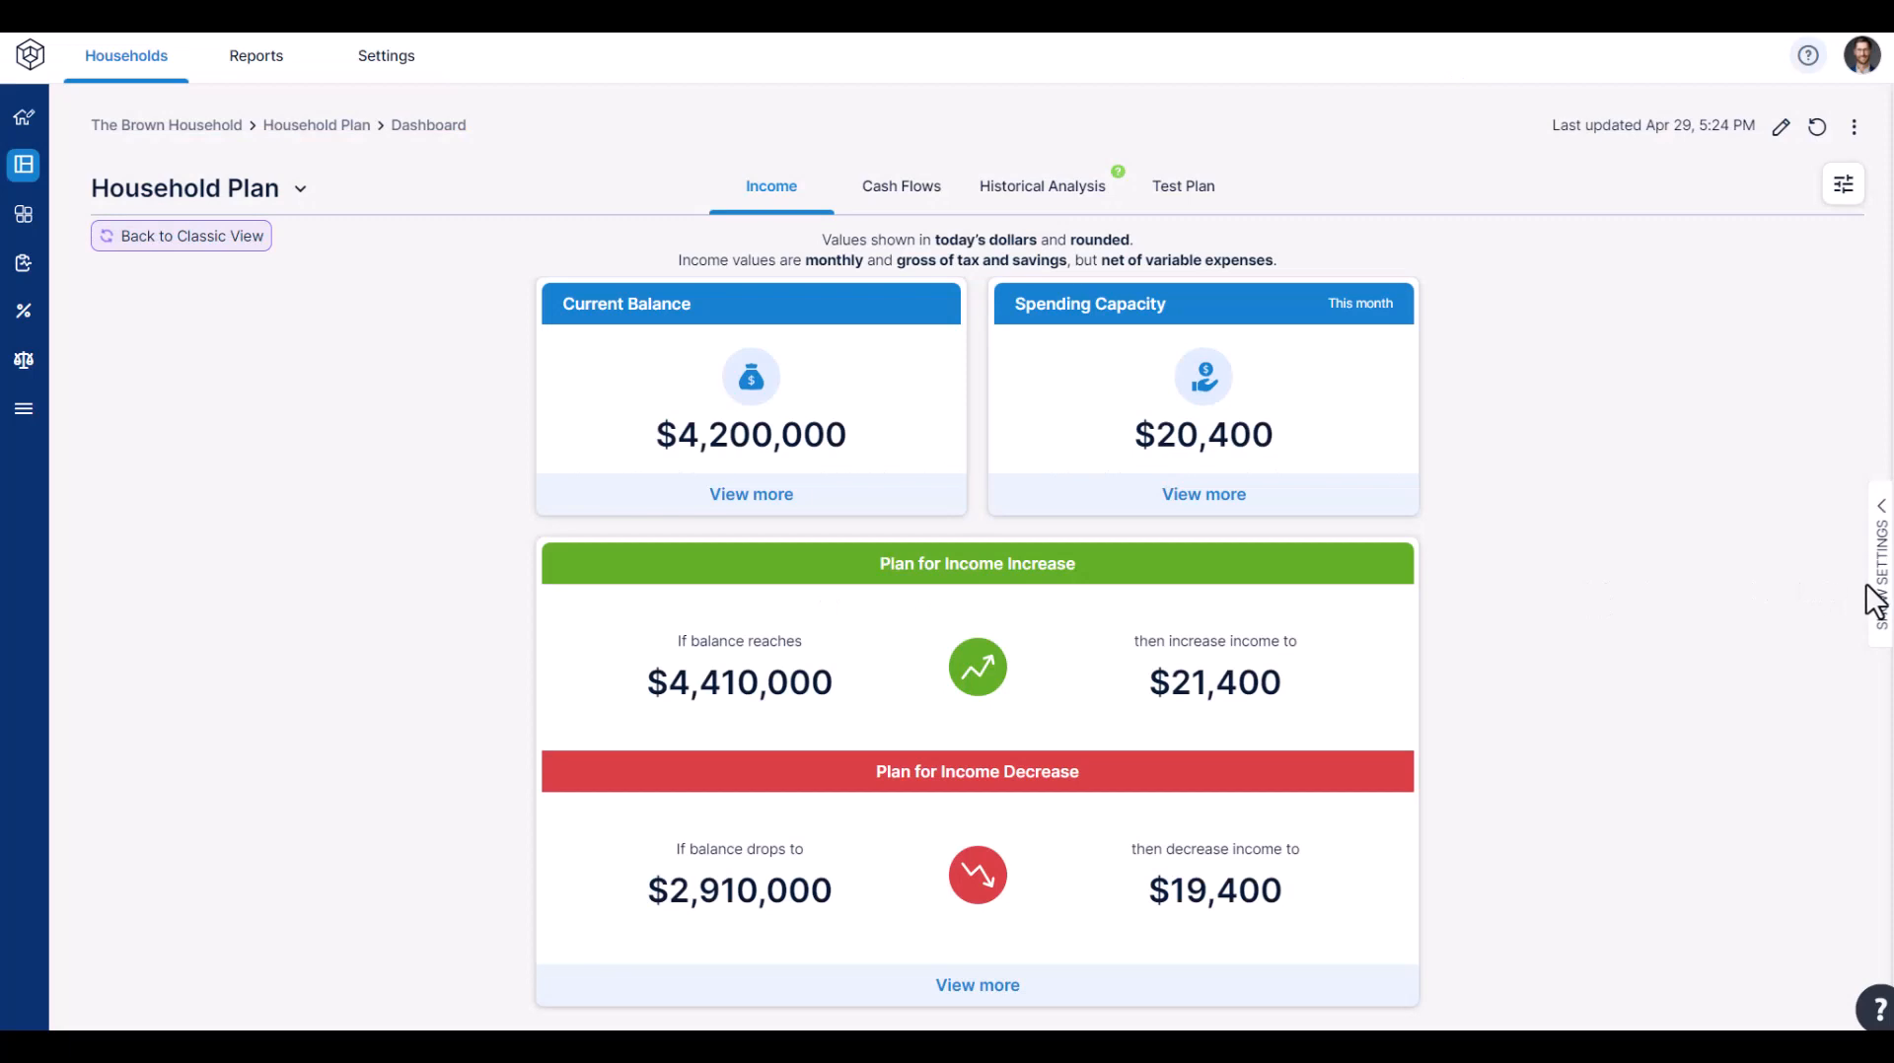
- Look up the portfolio legacy goal in the plan's dashboard settings and in the advanced plan settings
click(1878, 642)
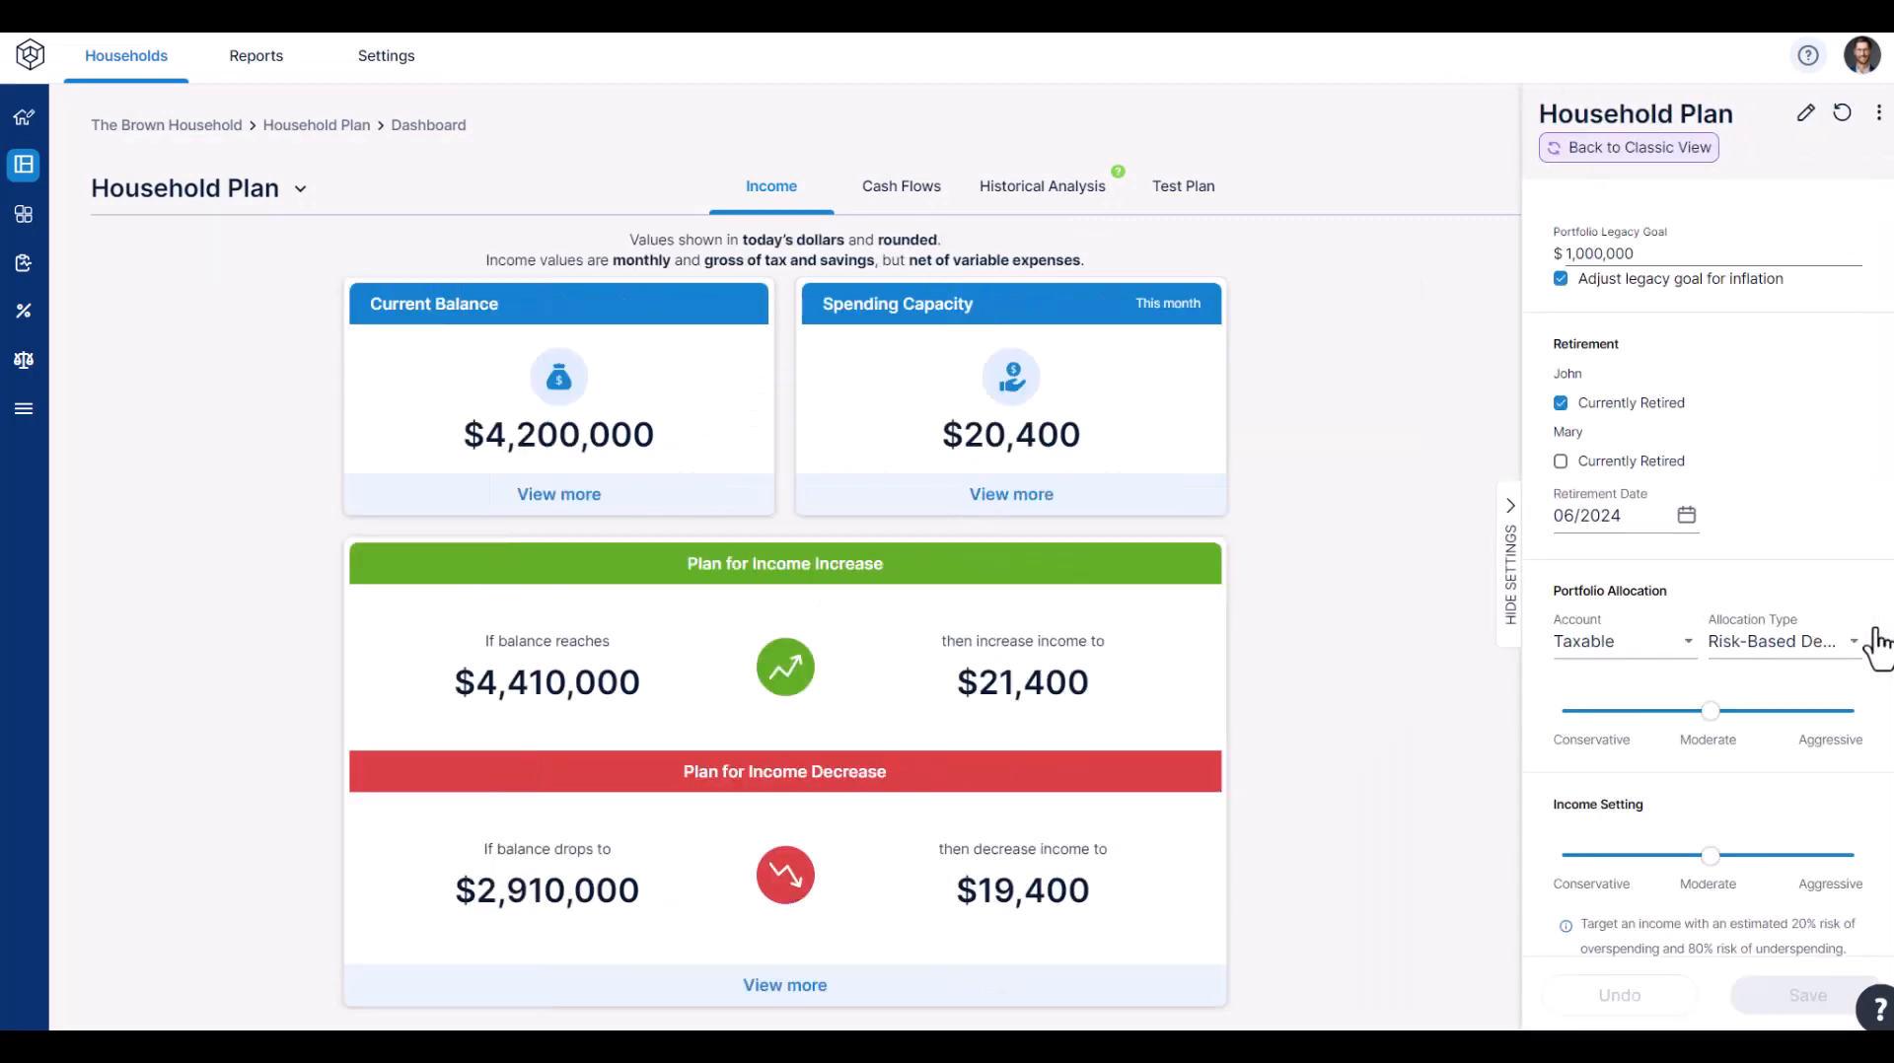
drag(1658, 253, 1536, 250)
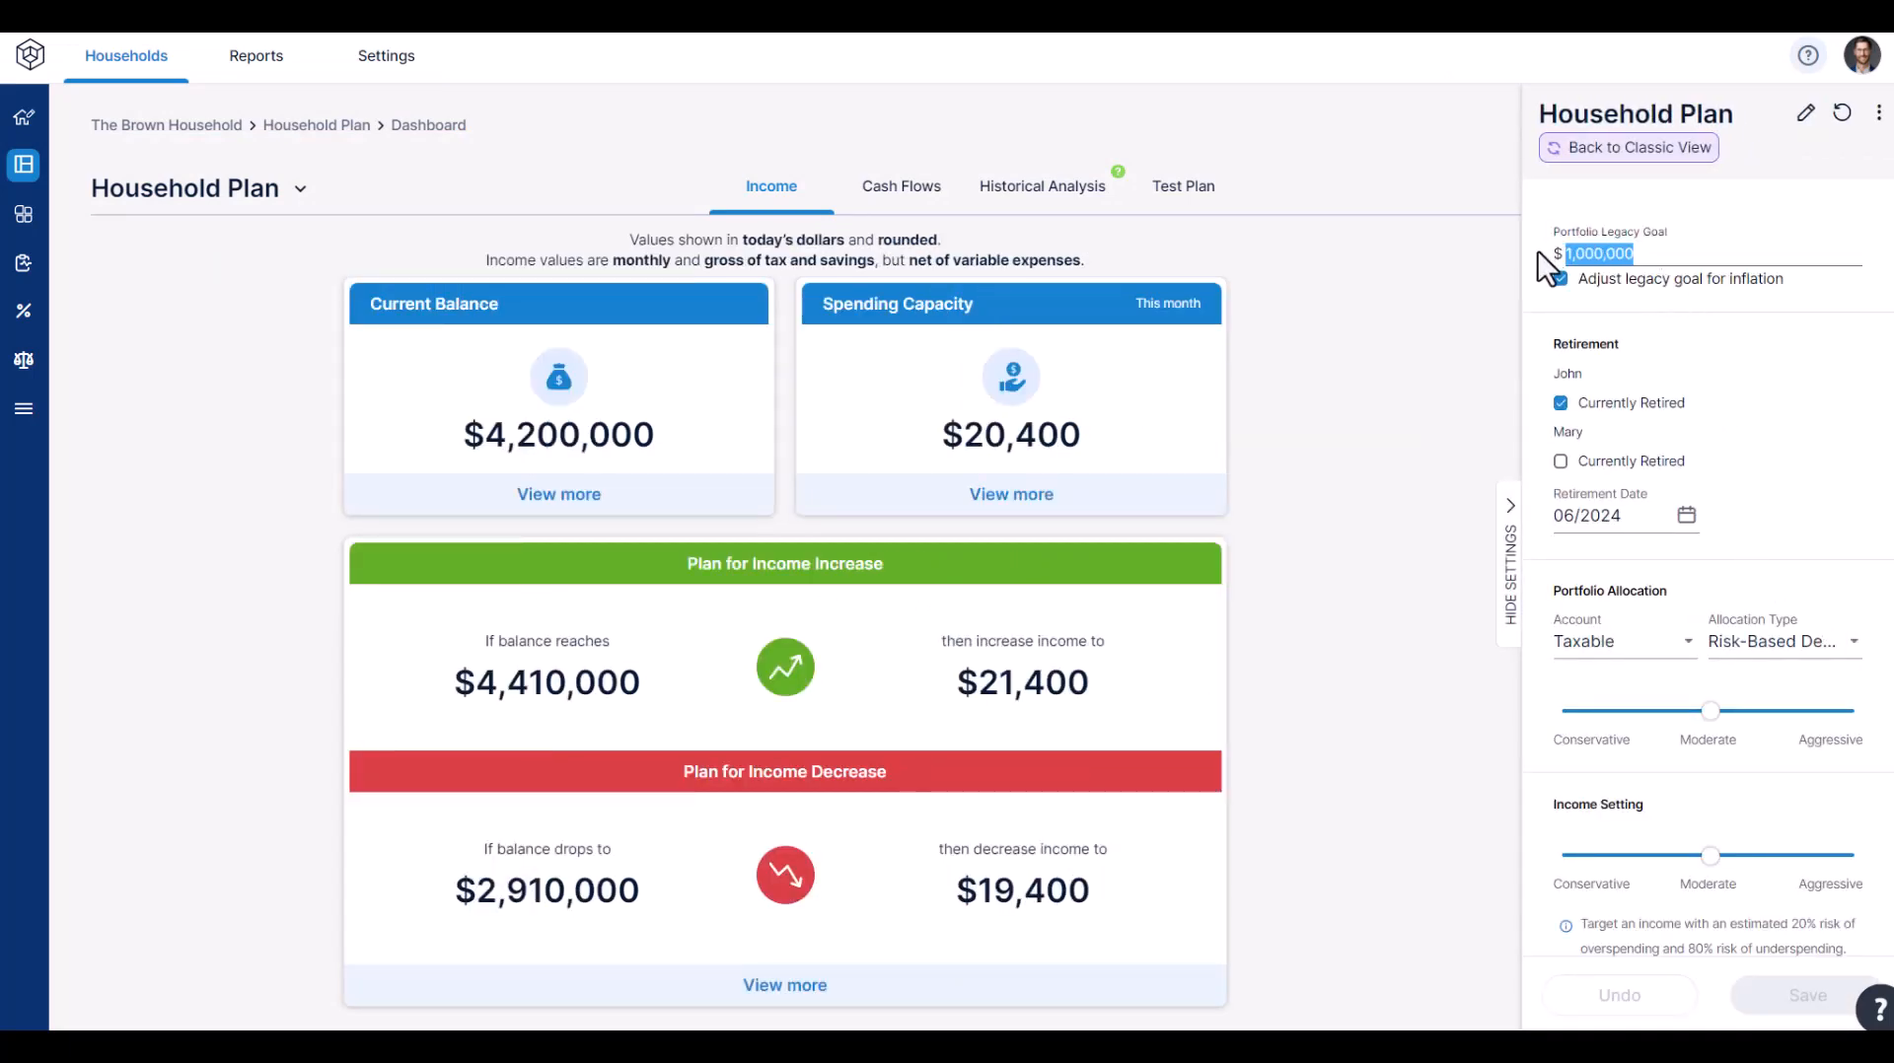
click(1504, 547)
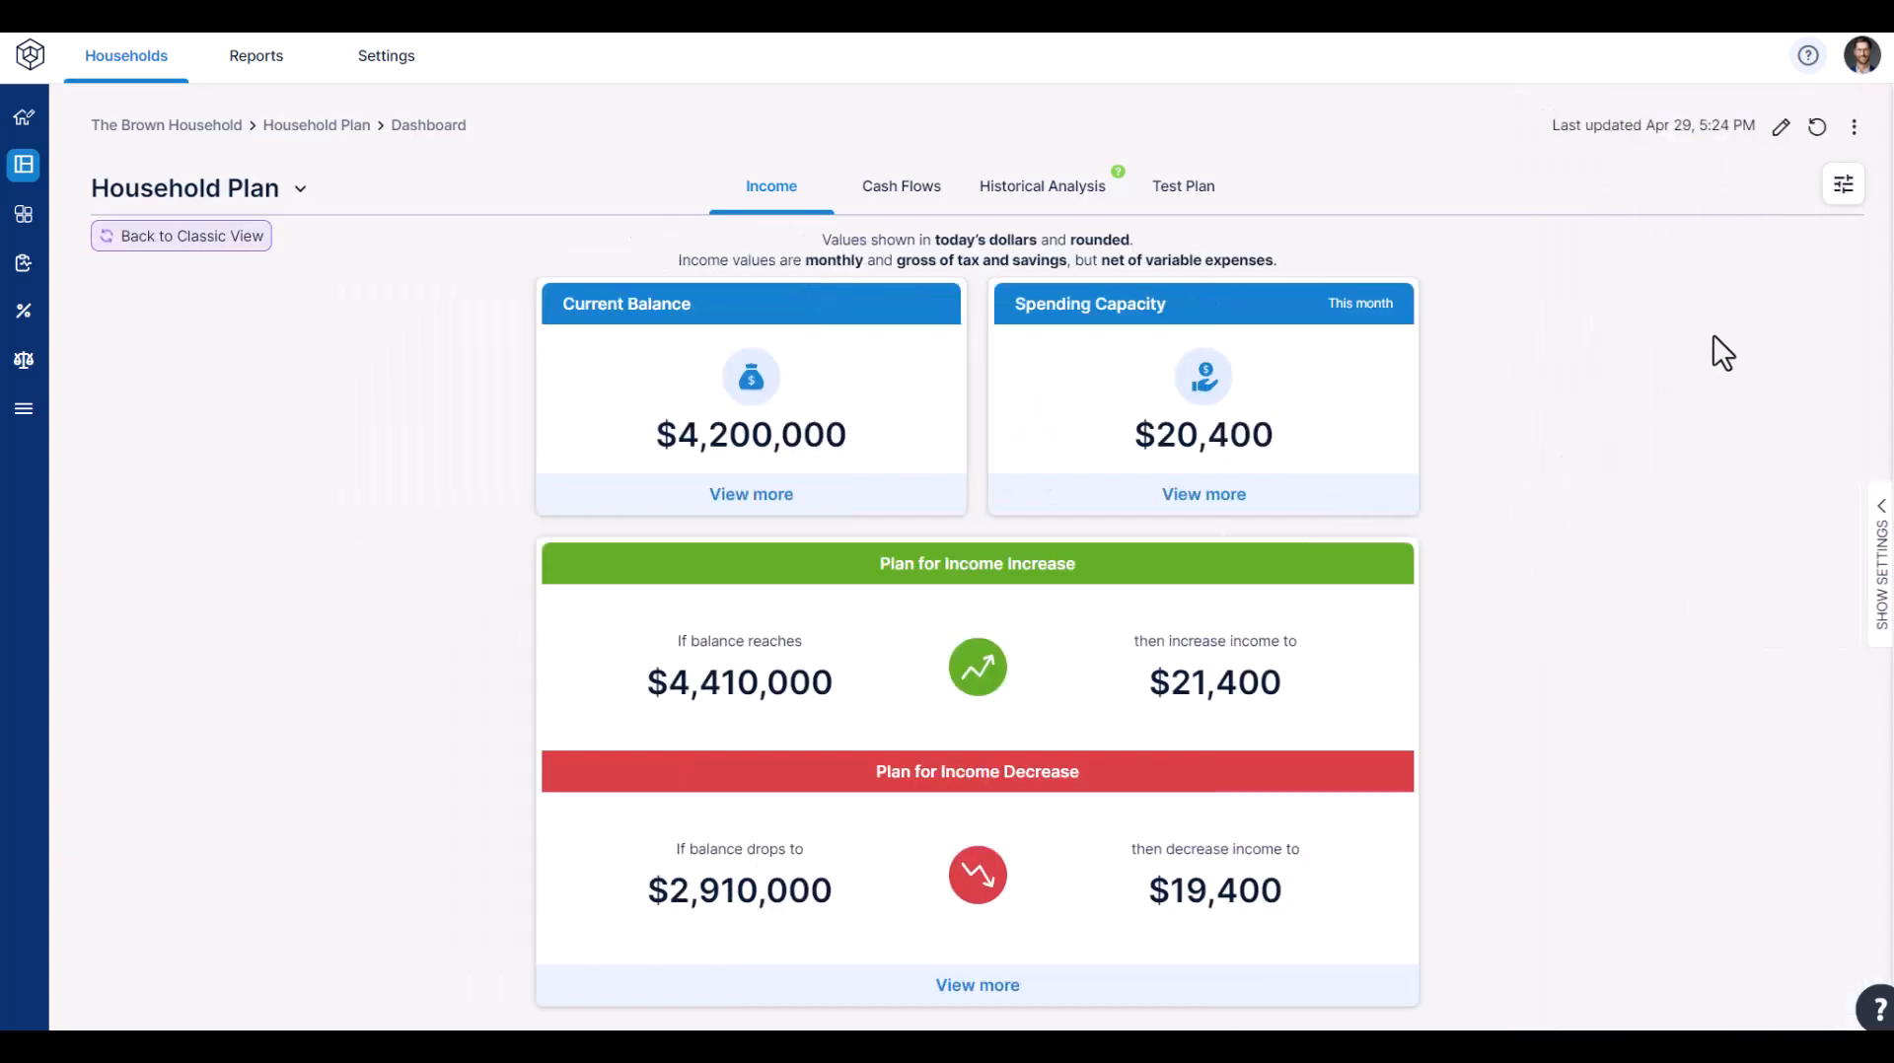
click(1854, 127)
click(1794, 204)
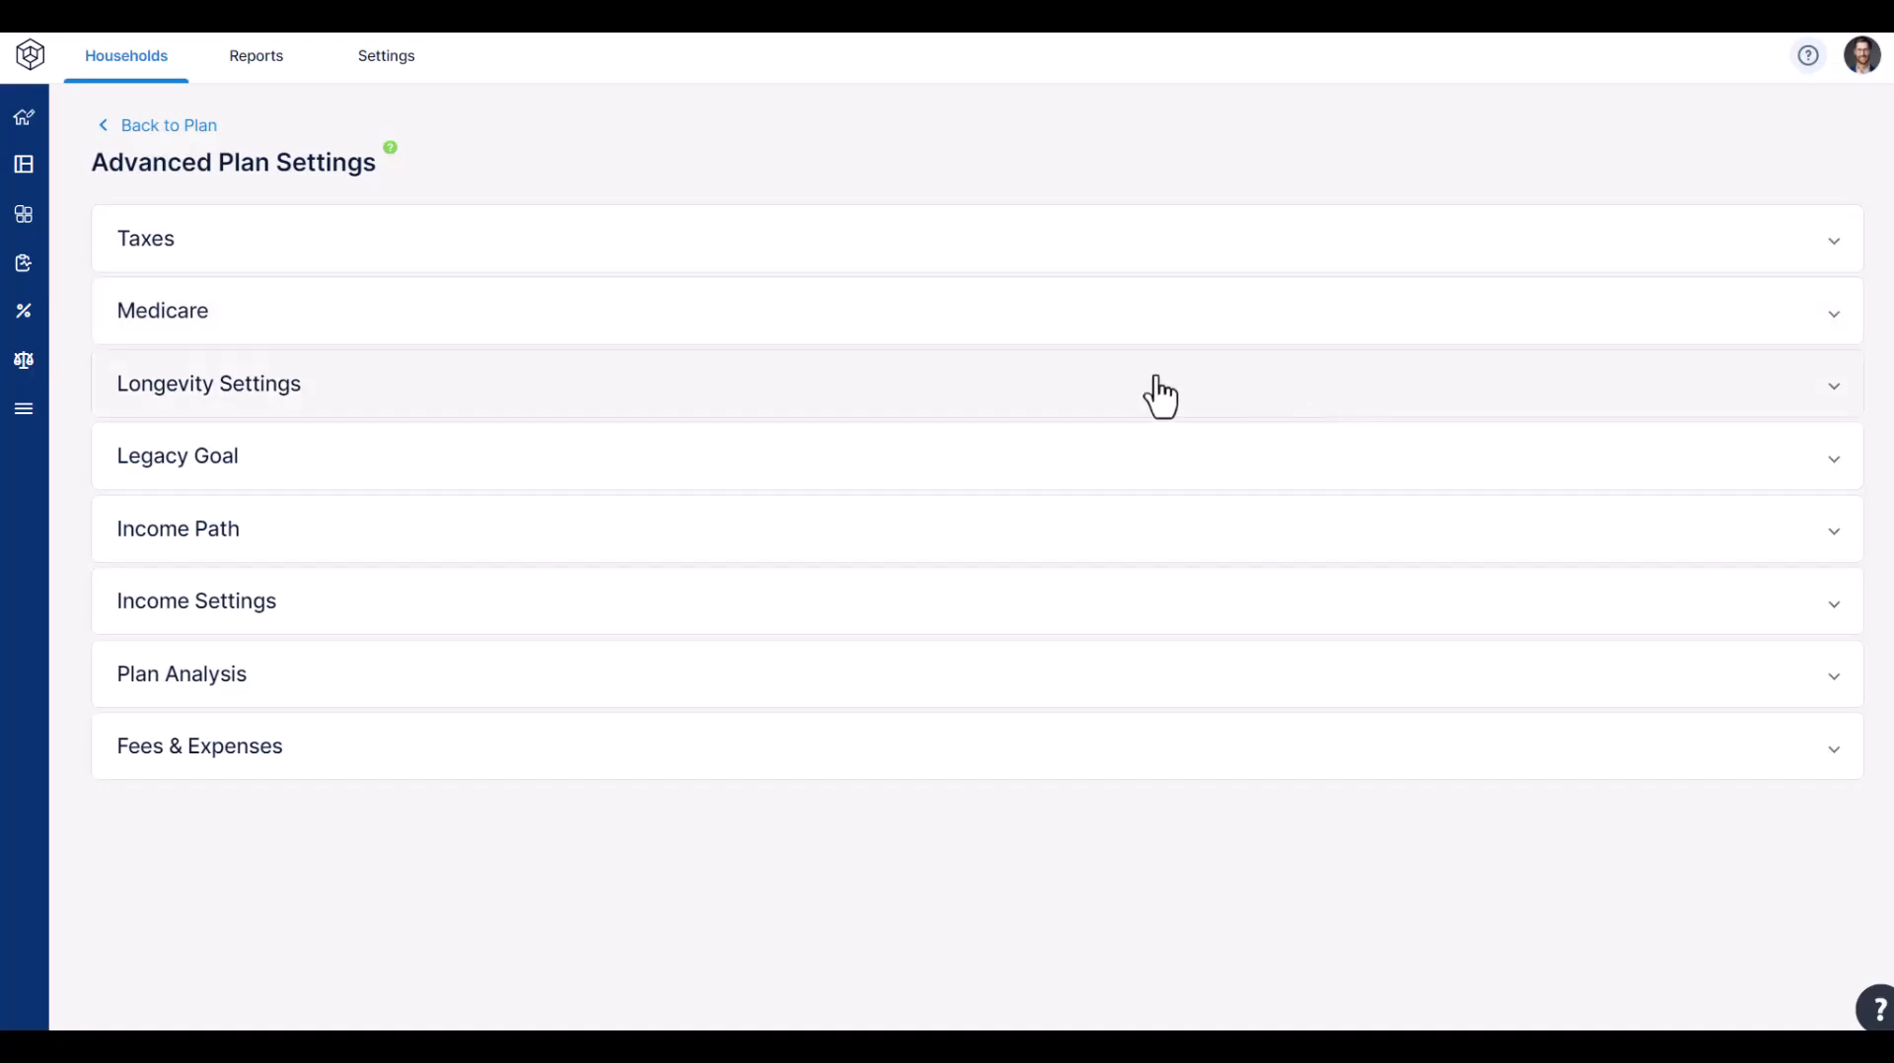
click(374, 475)
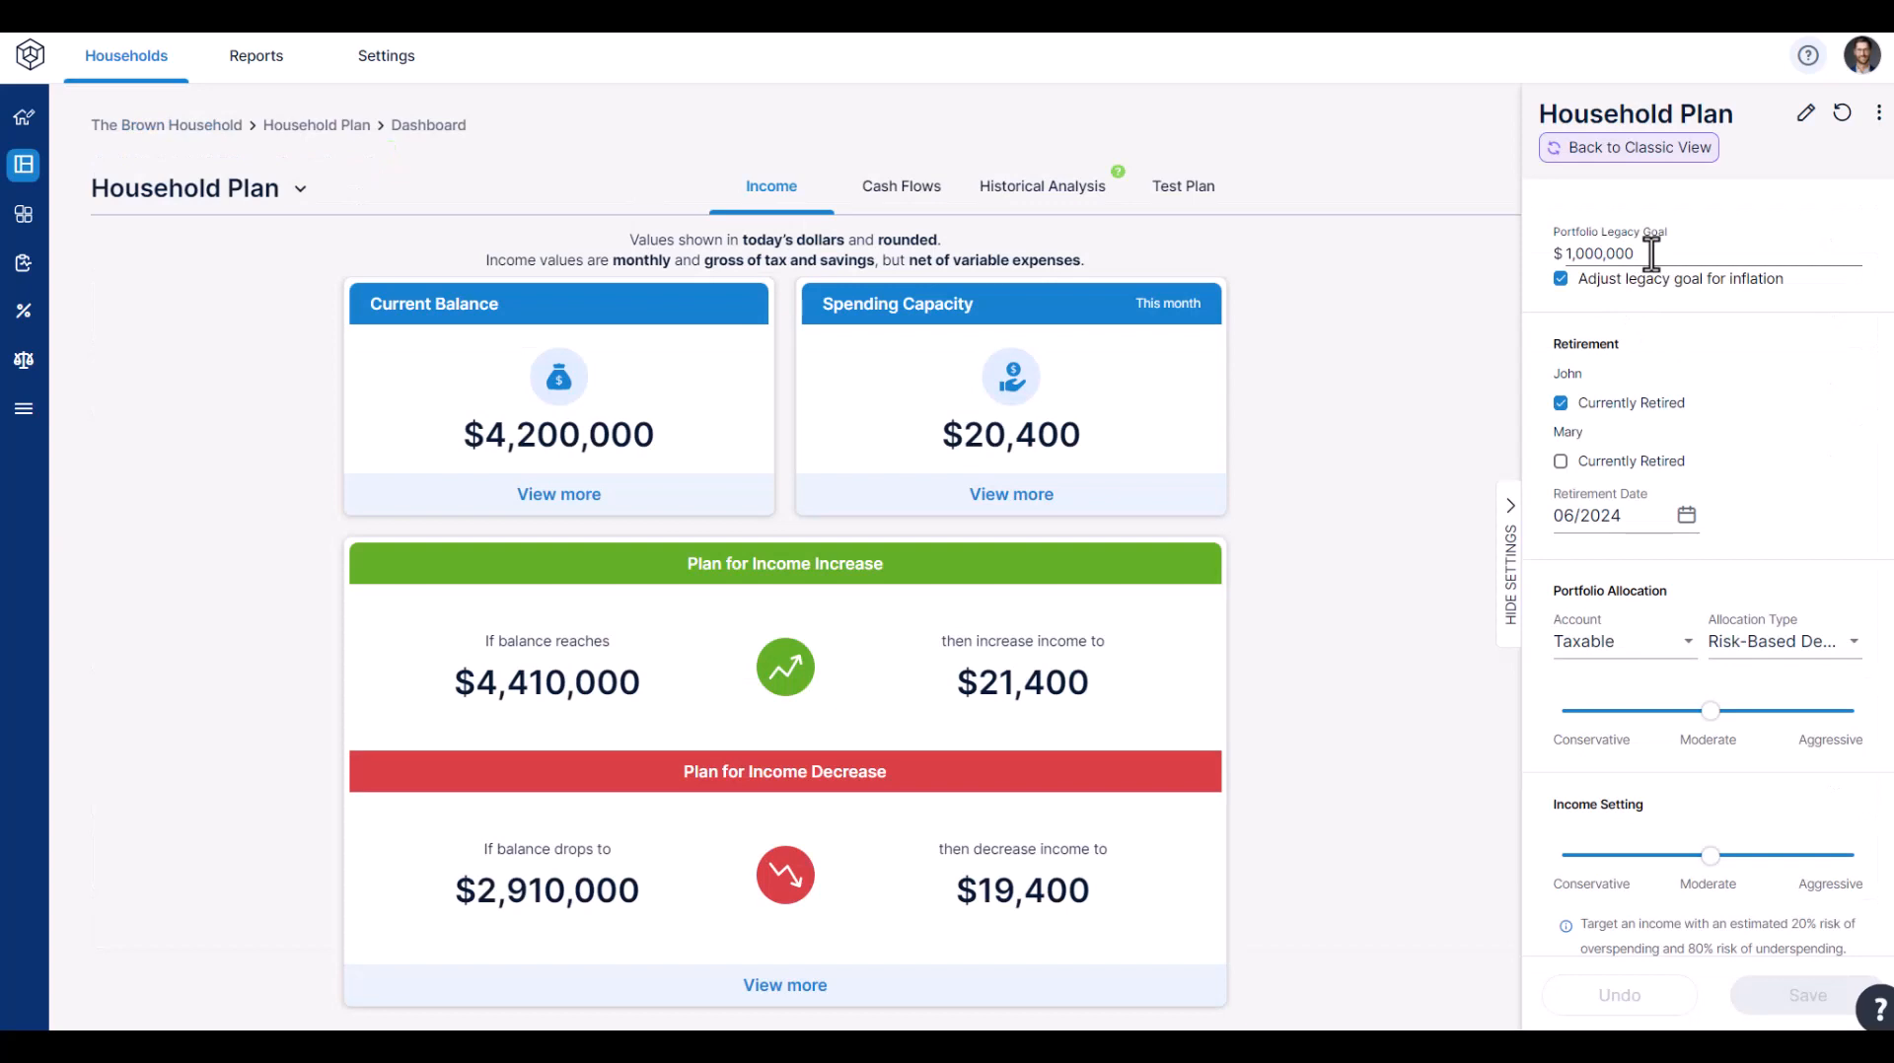
- Set the Household Plan's portfolio legacy goal to $0 and save the plan
drag(1648, 246, 1500, 264)
text(0)
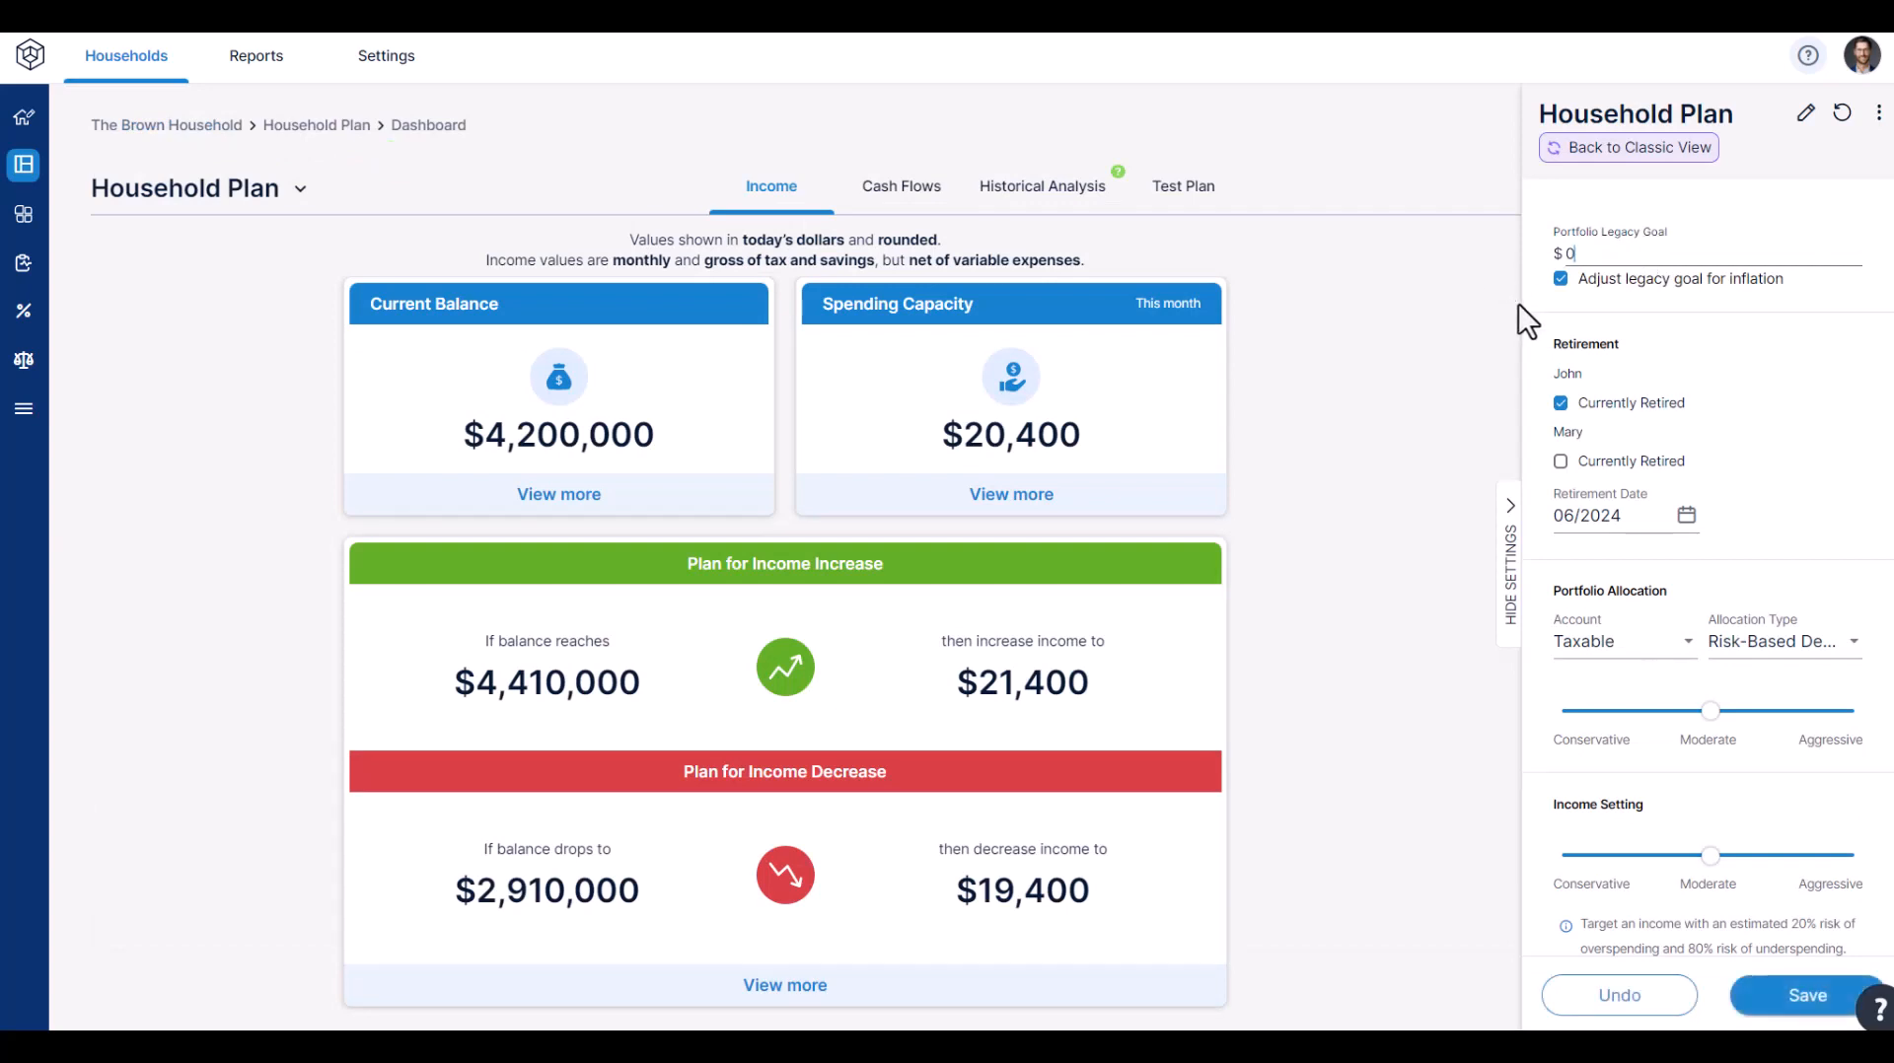
click(1784, 977)
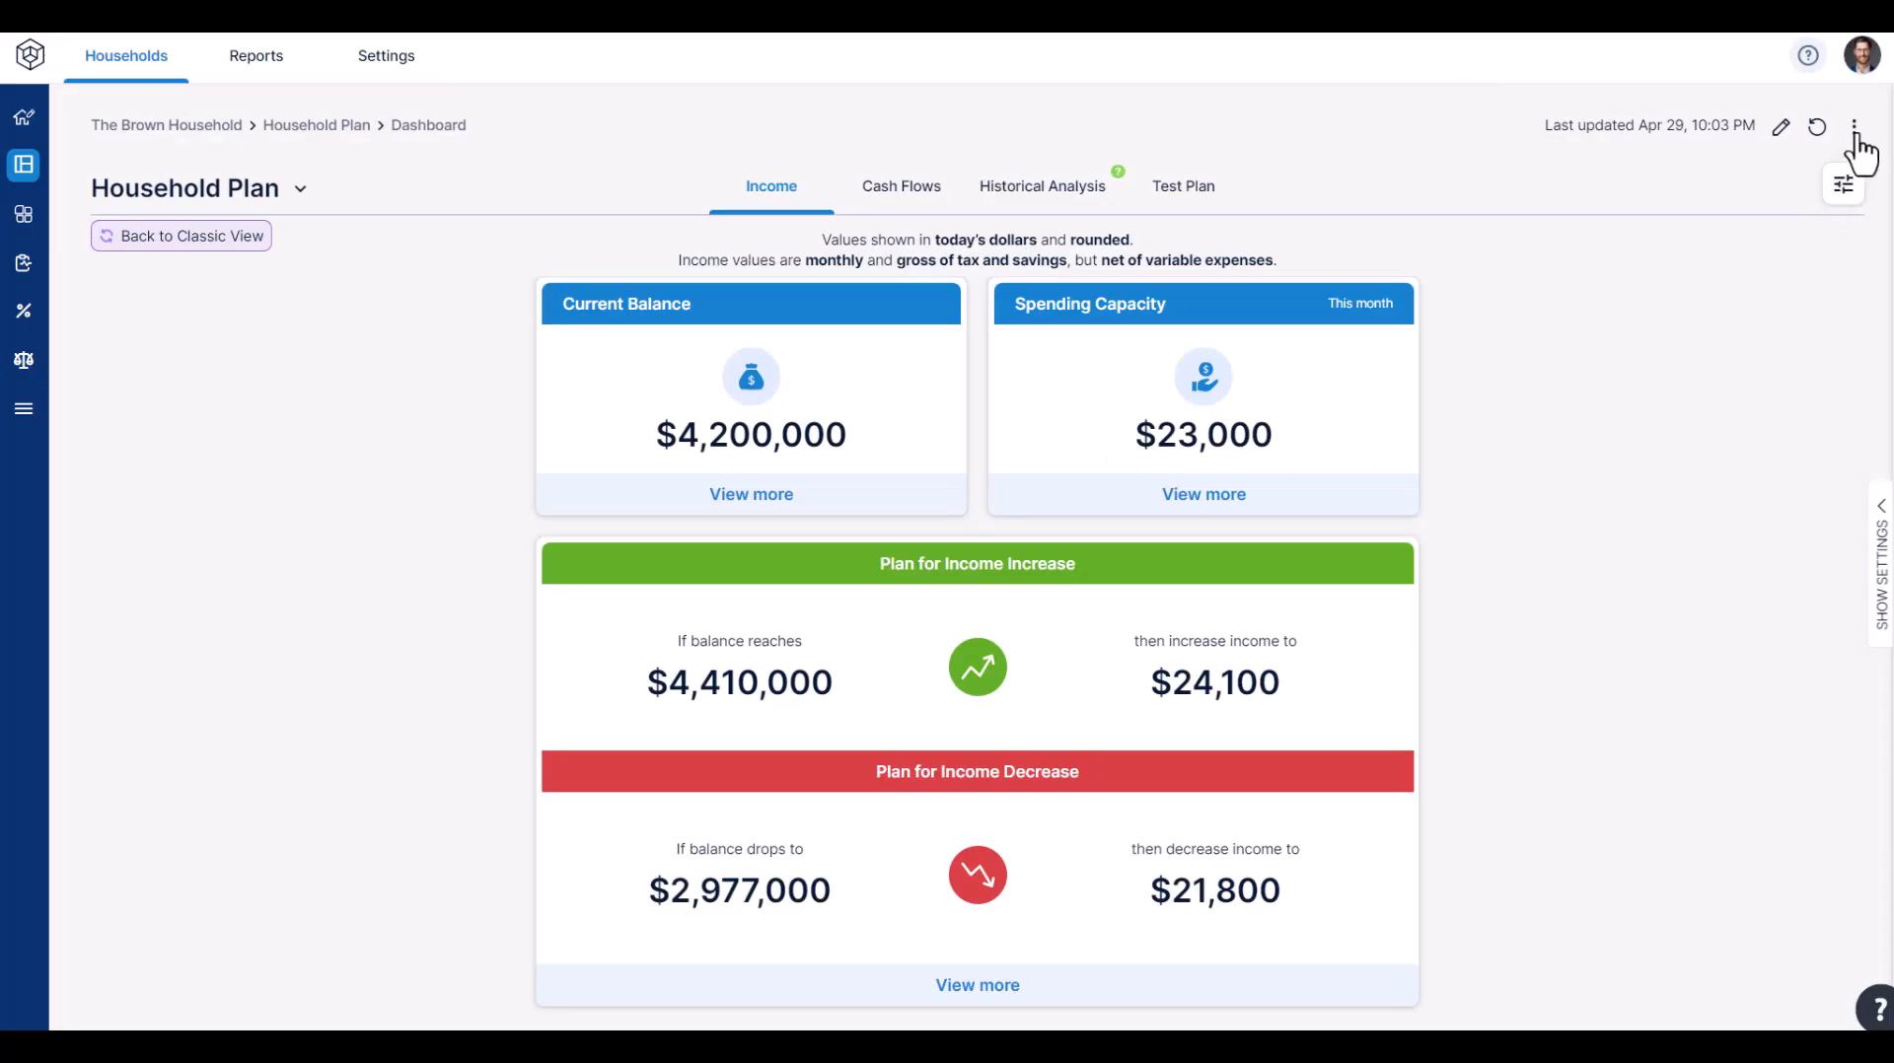
- Open the longevity options in the advanced plan settings, try Below Average for both spouses, and return both to Above Average
click(1854, 128)
click(1803, 202)
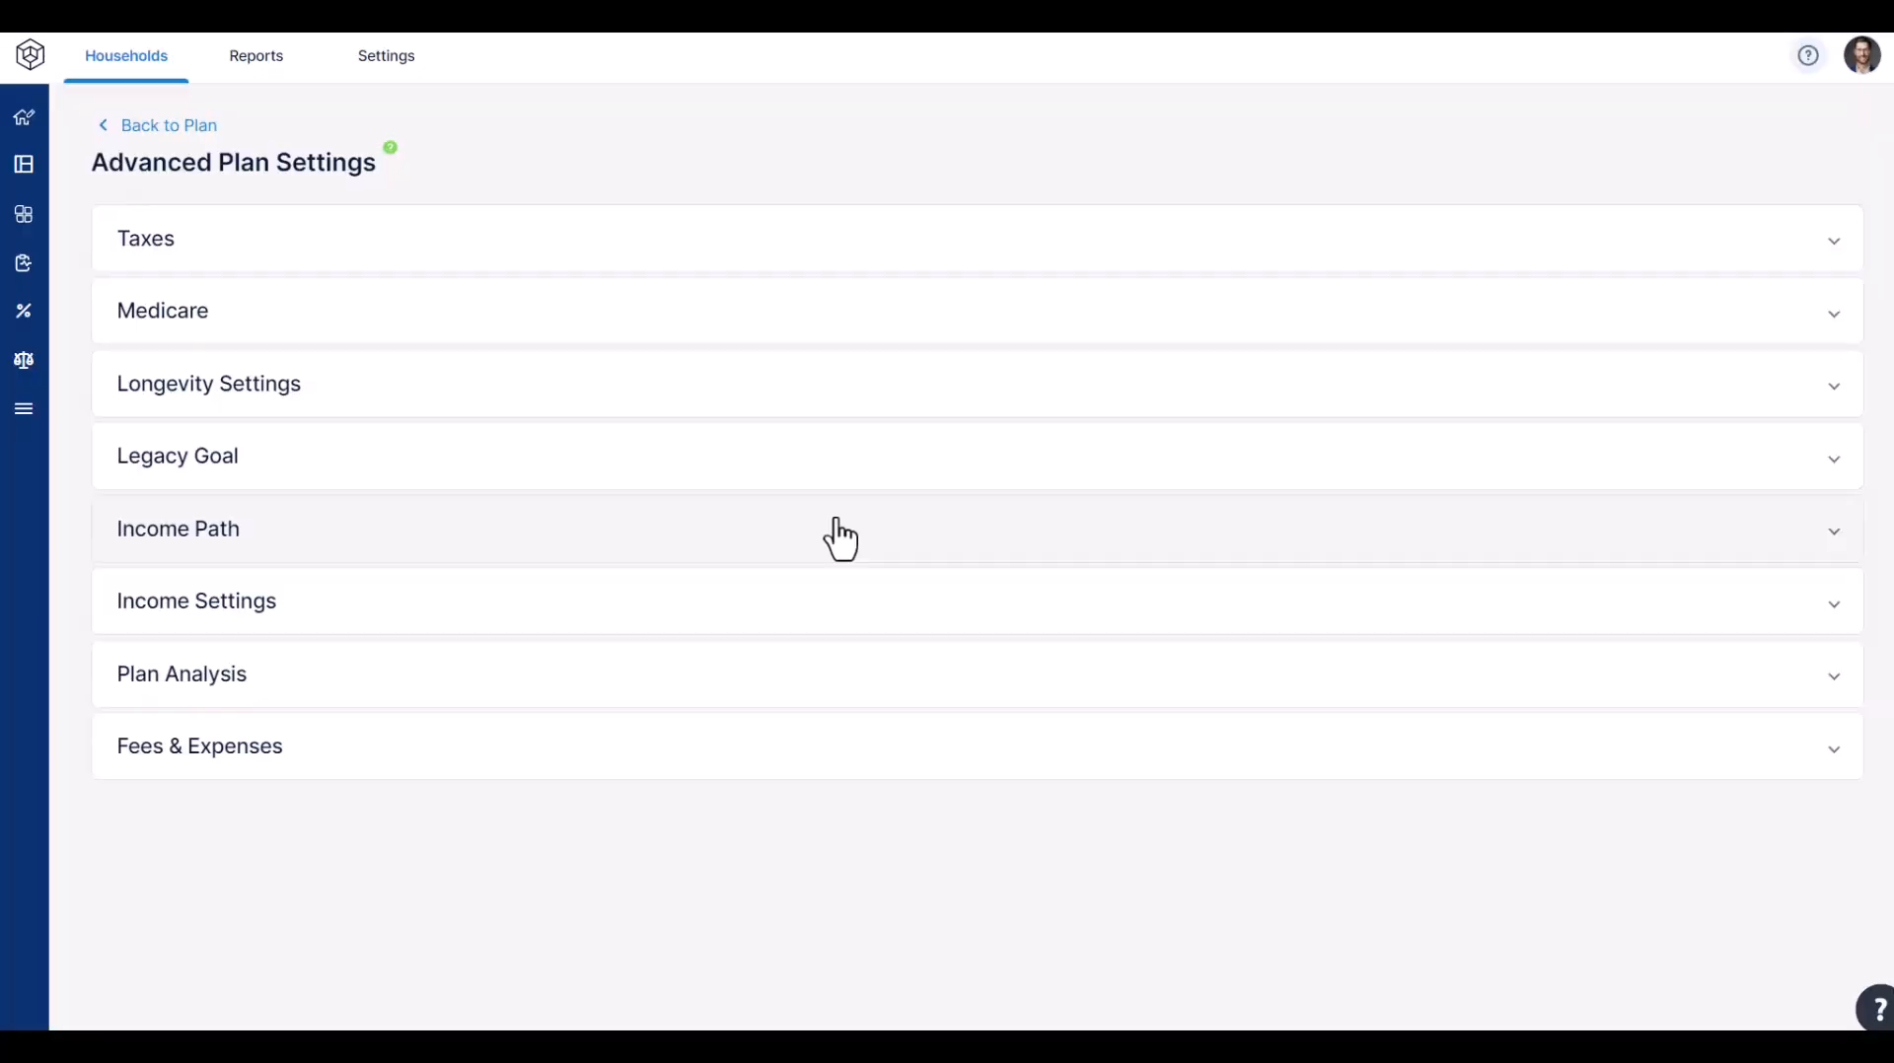
click(698, 405)
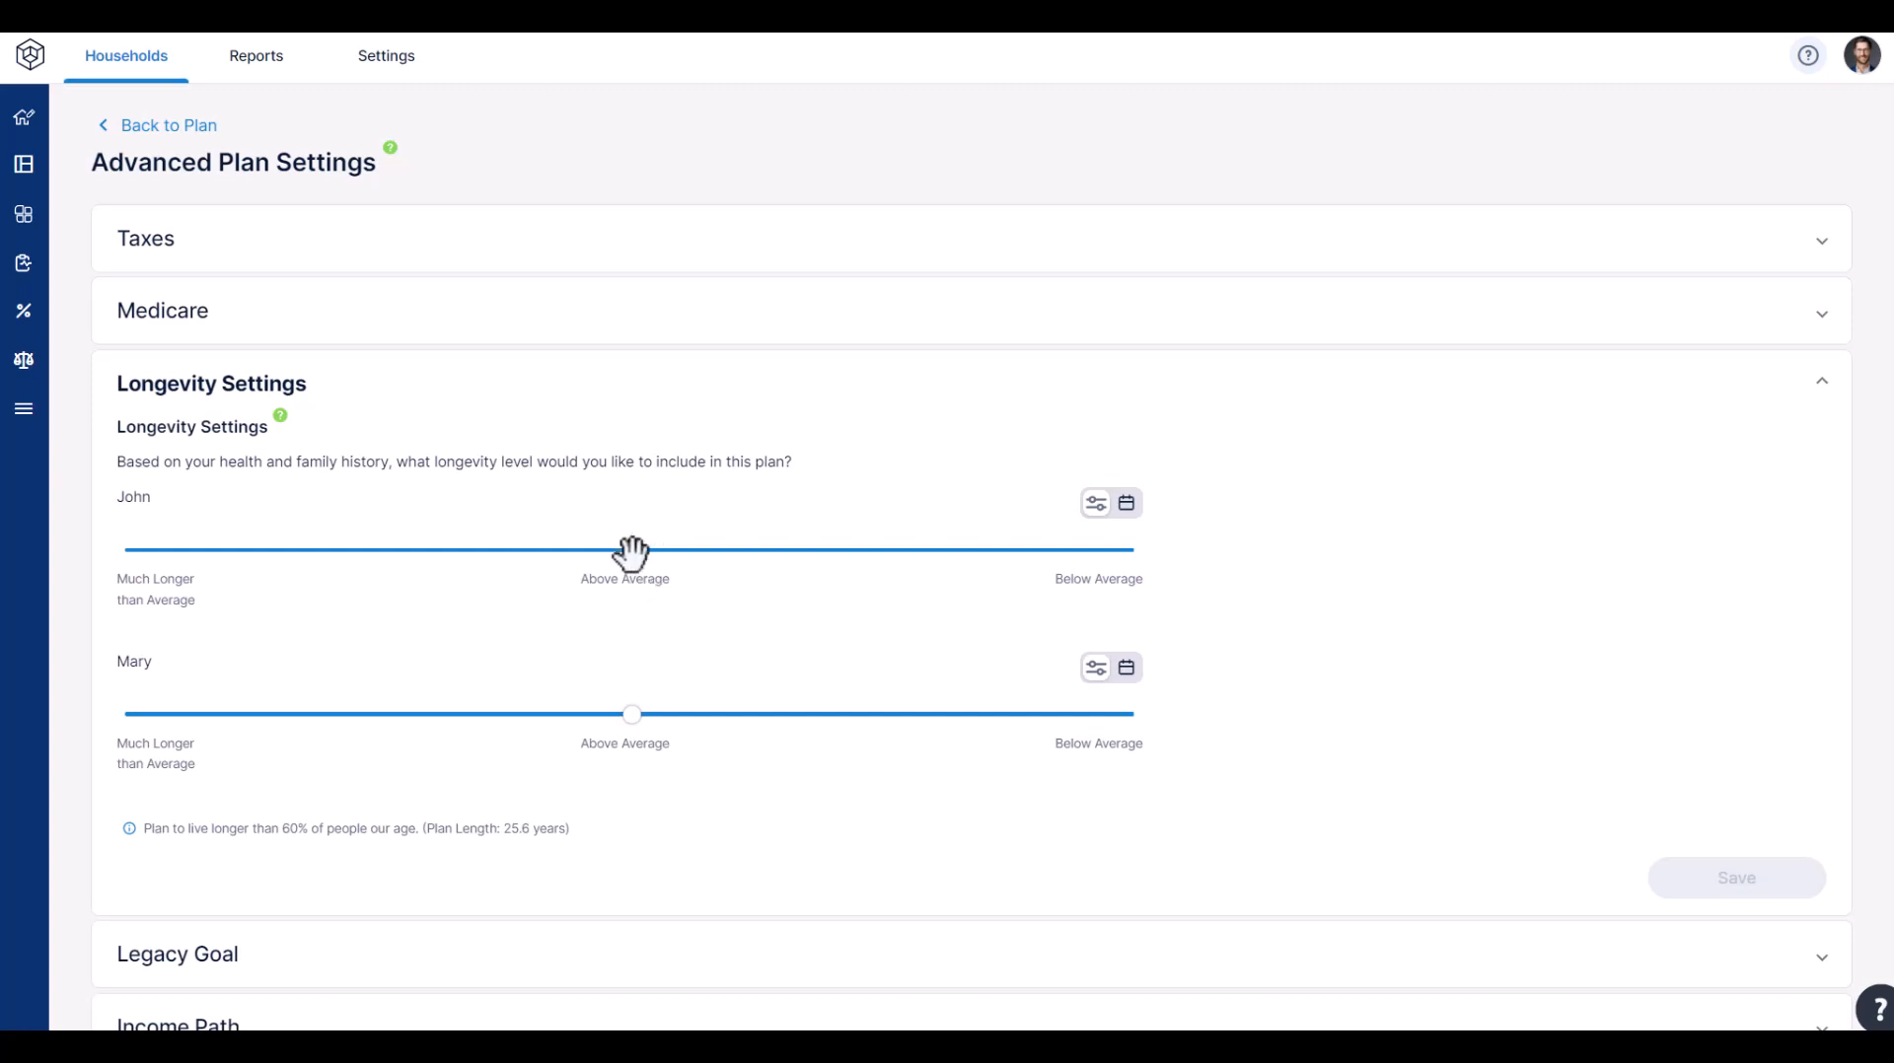
drag(632, 551, 1145, 552)
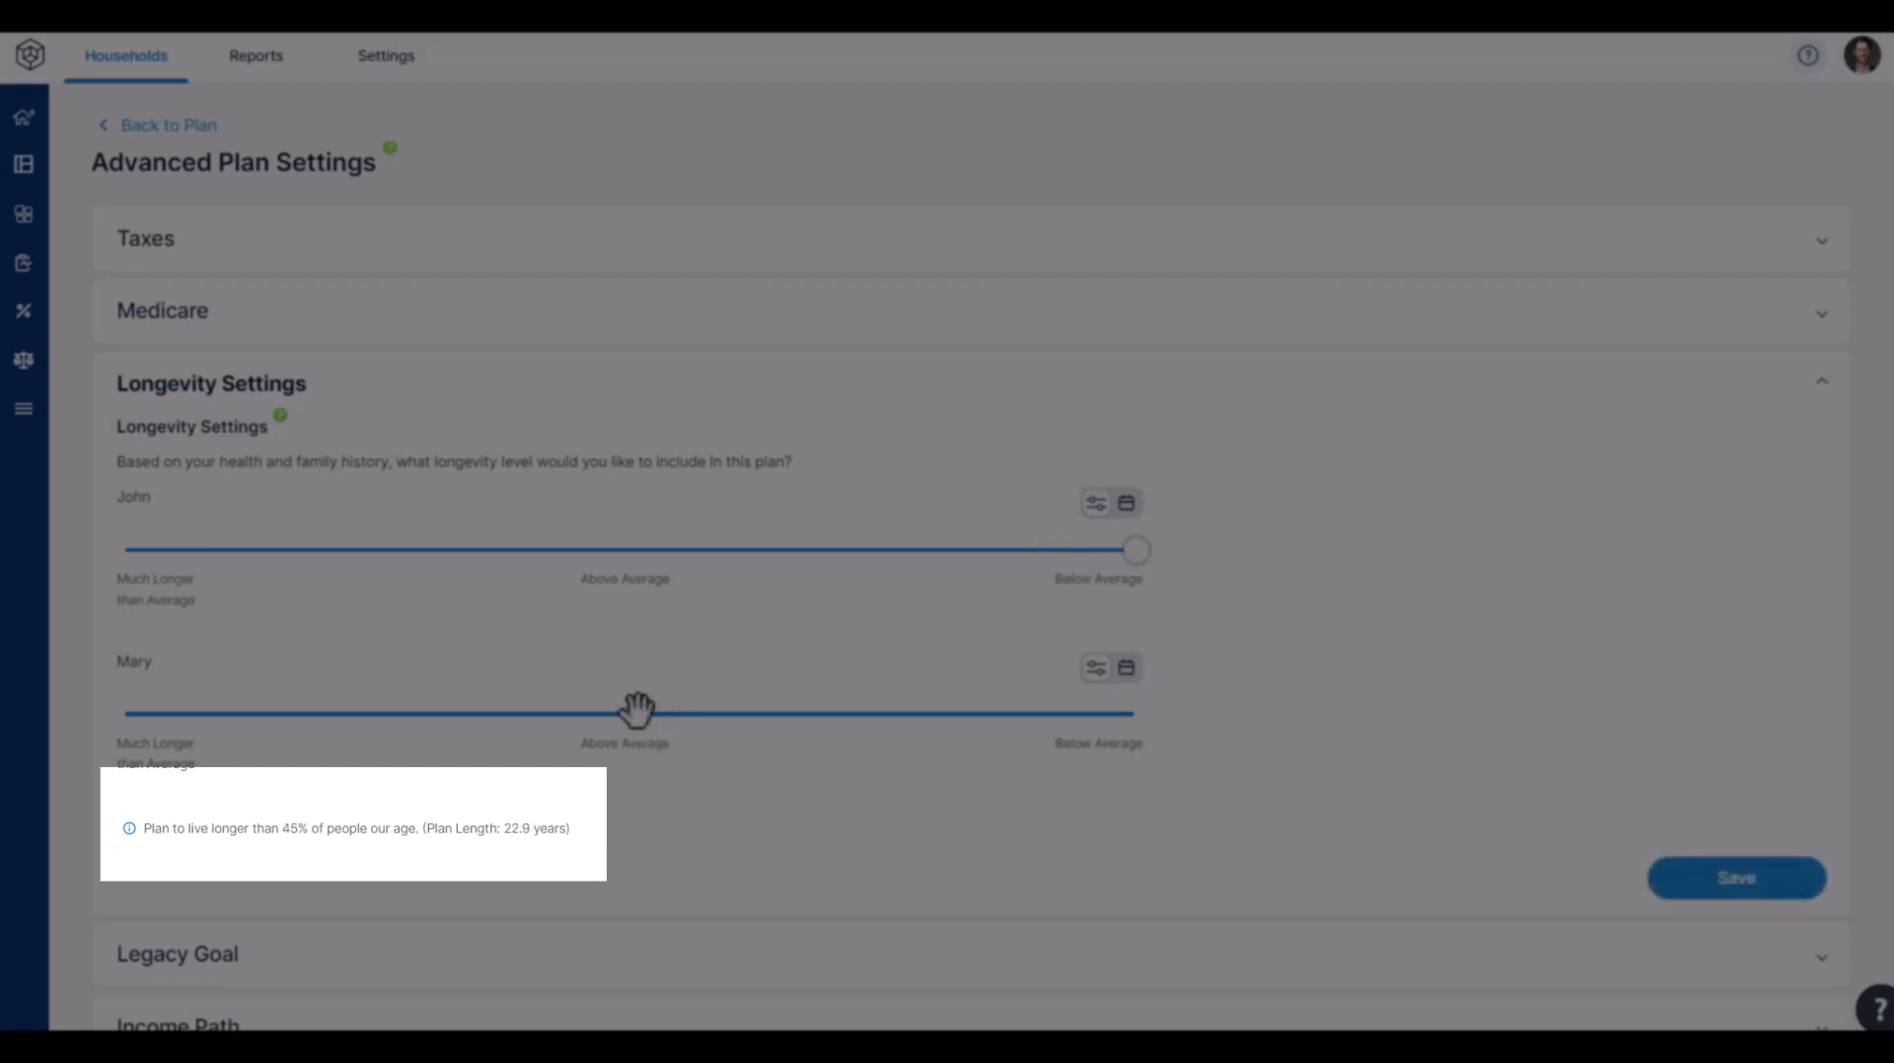
drag(634, 710, 1148, 719)
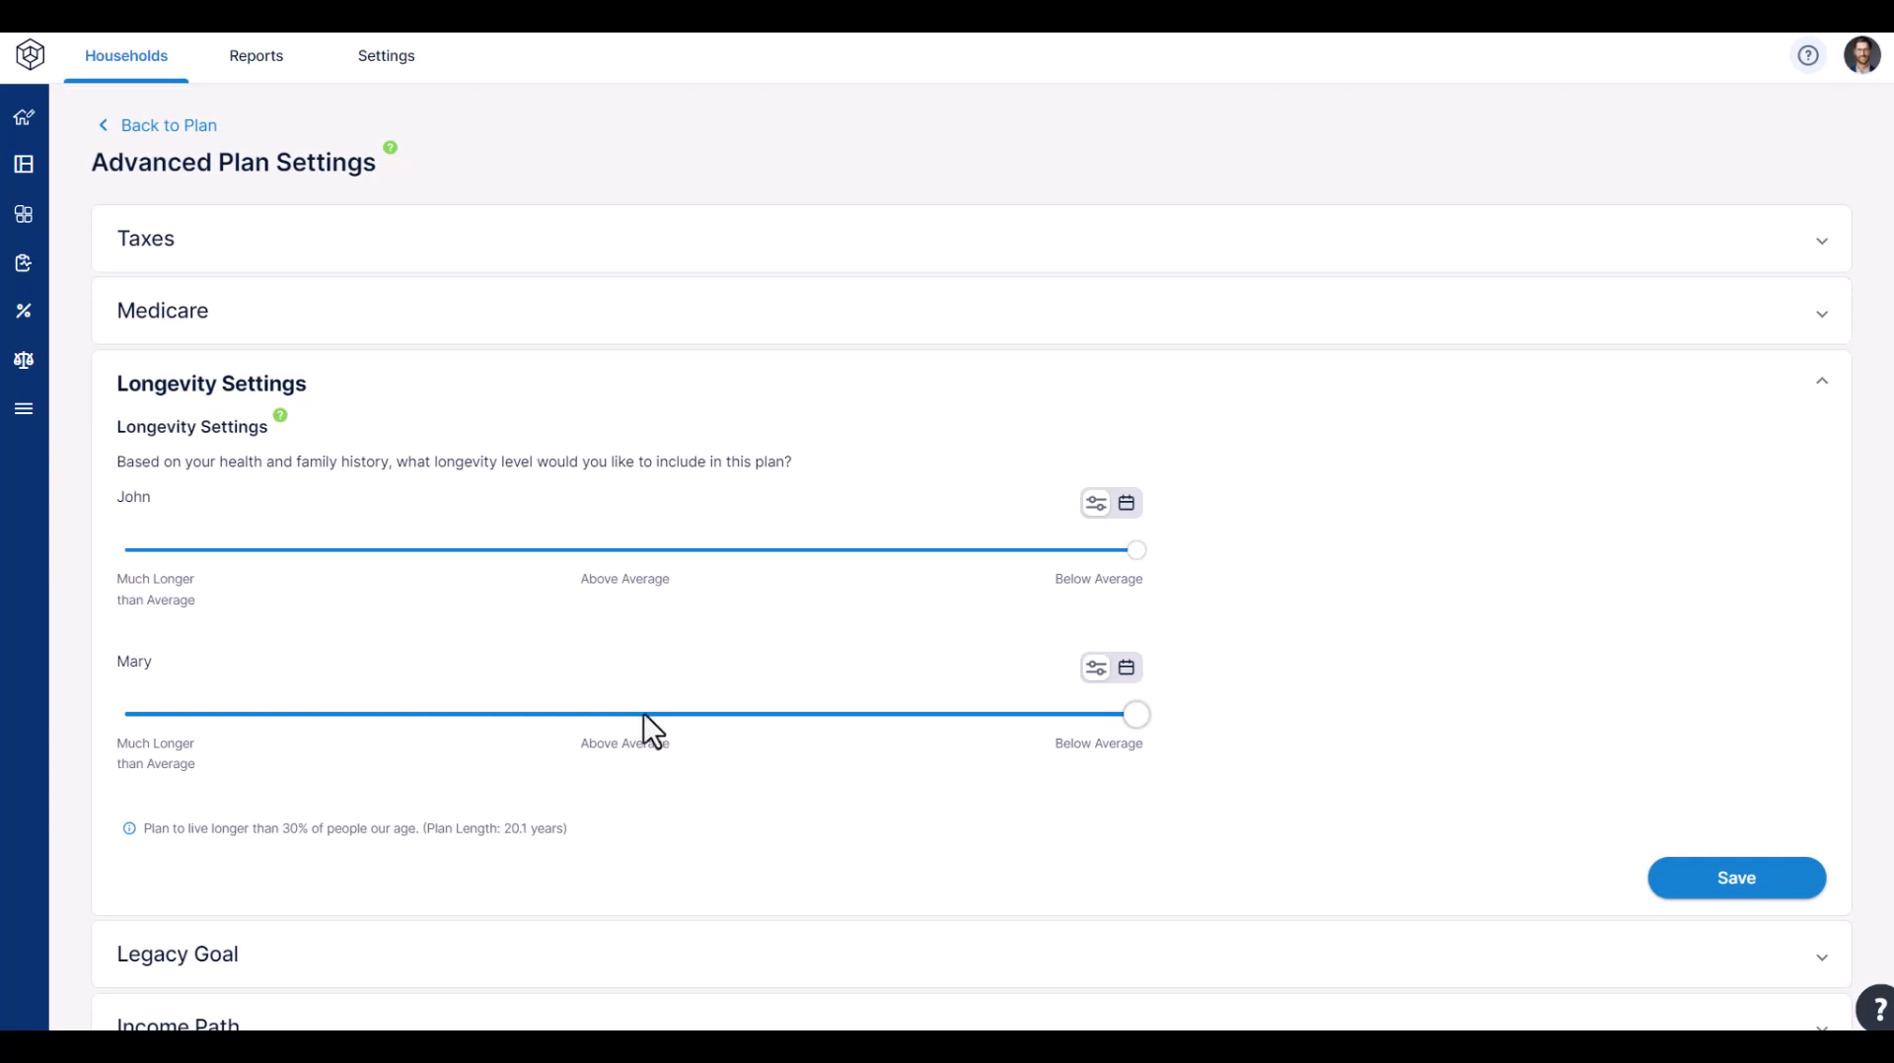
click(643, 714)
click(632, 550)
- Try Much Longer than Average longevity for both spouses and return both to Above Average
drag(629, 715, 100, 714)
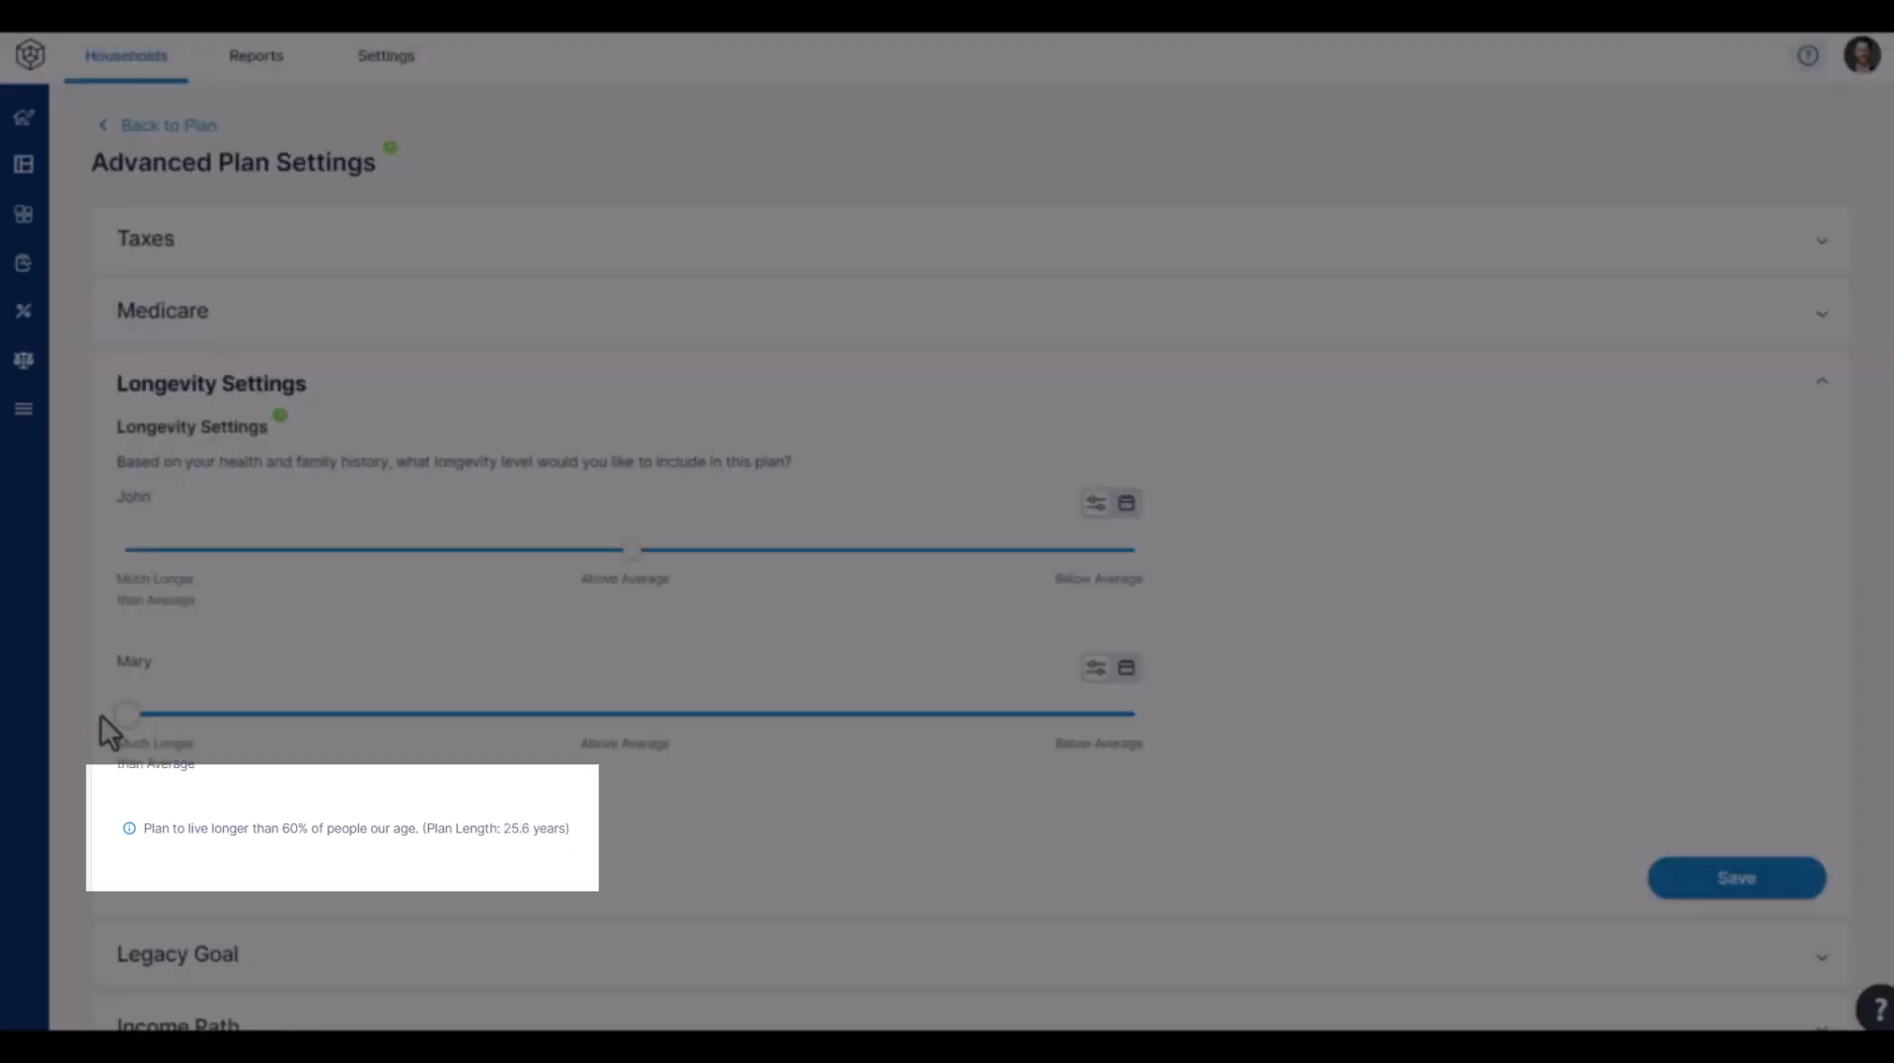
drag(632, 549, 118, 549)
click(621, 706)
click(628, 549)
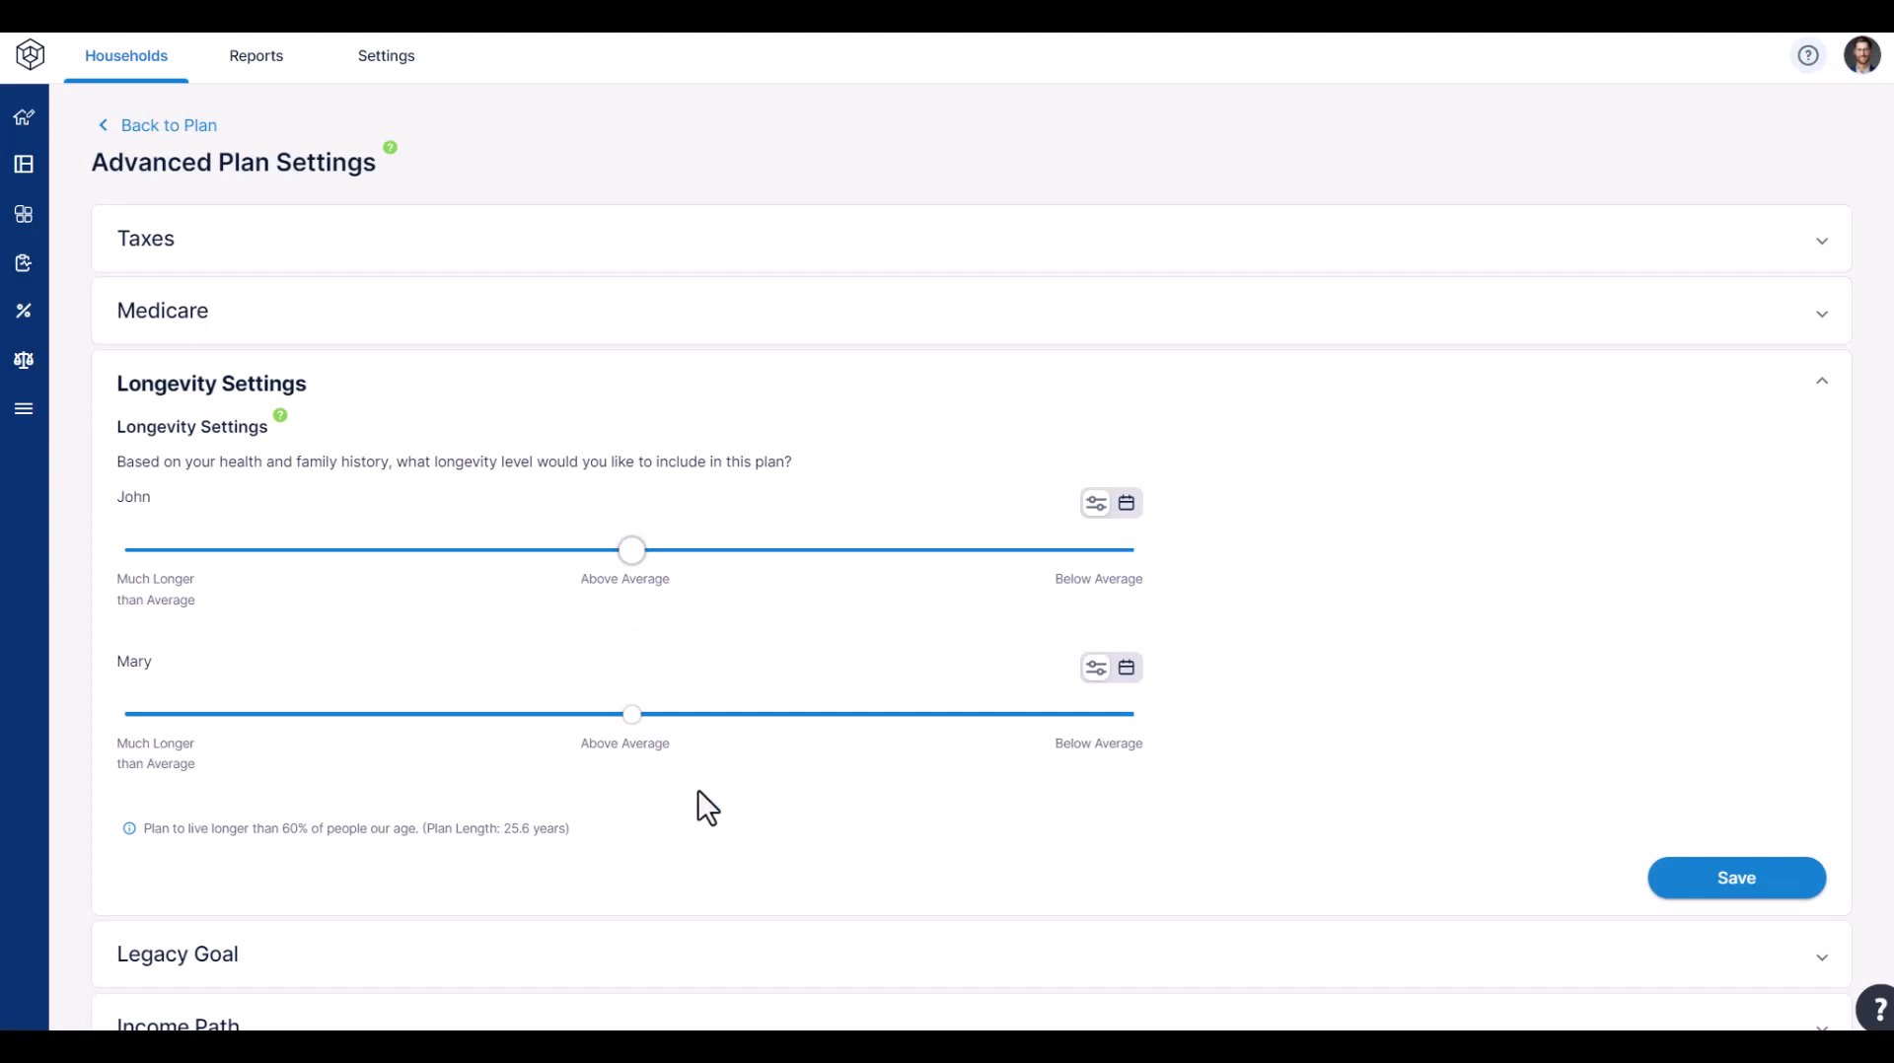
- Try a specified plan end date for the second spouse with lower longevity levels for the first, restore both to Above Average, and check the plan length
click(1128, 671)
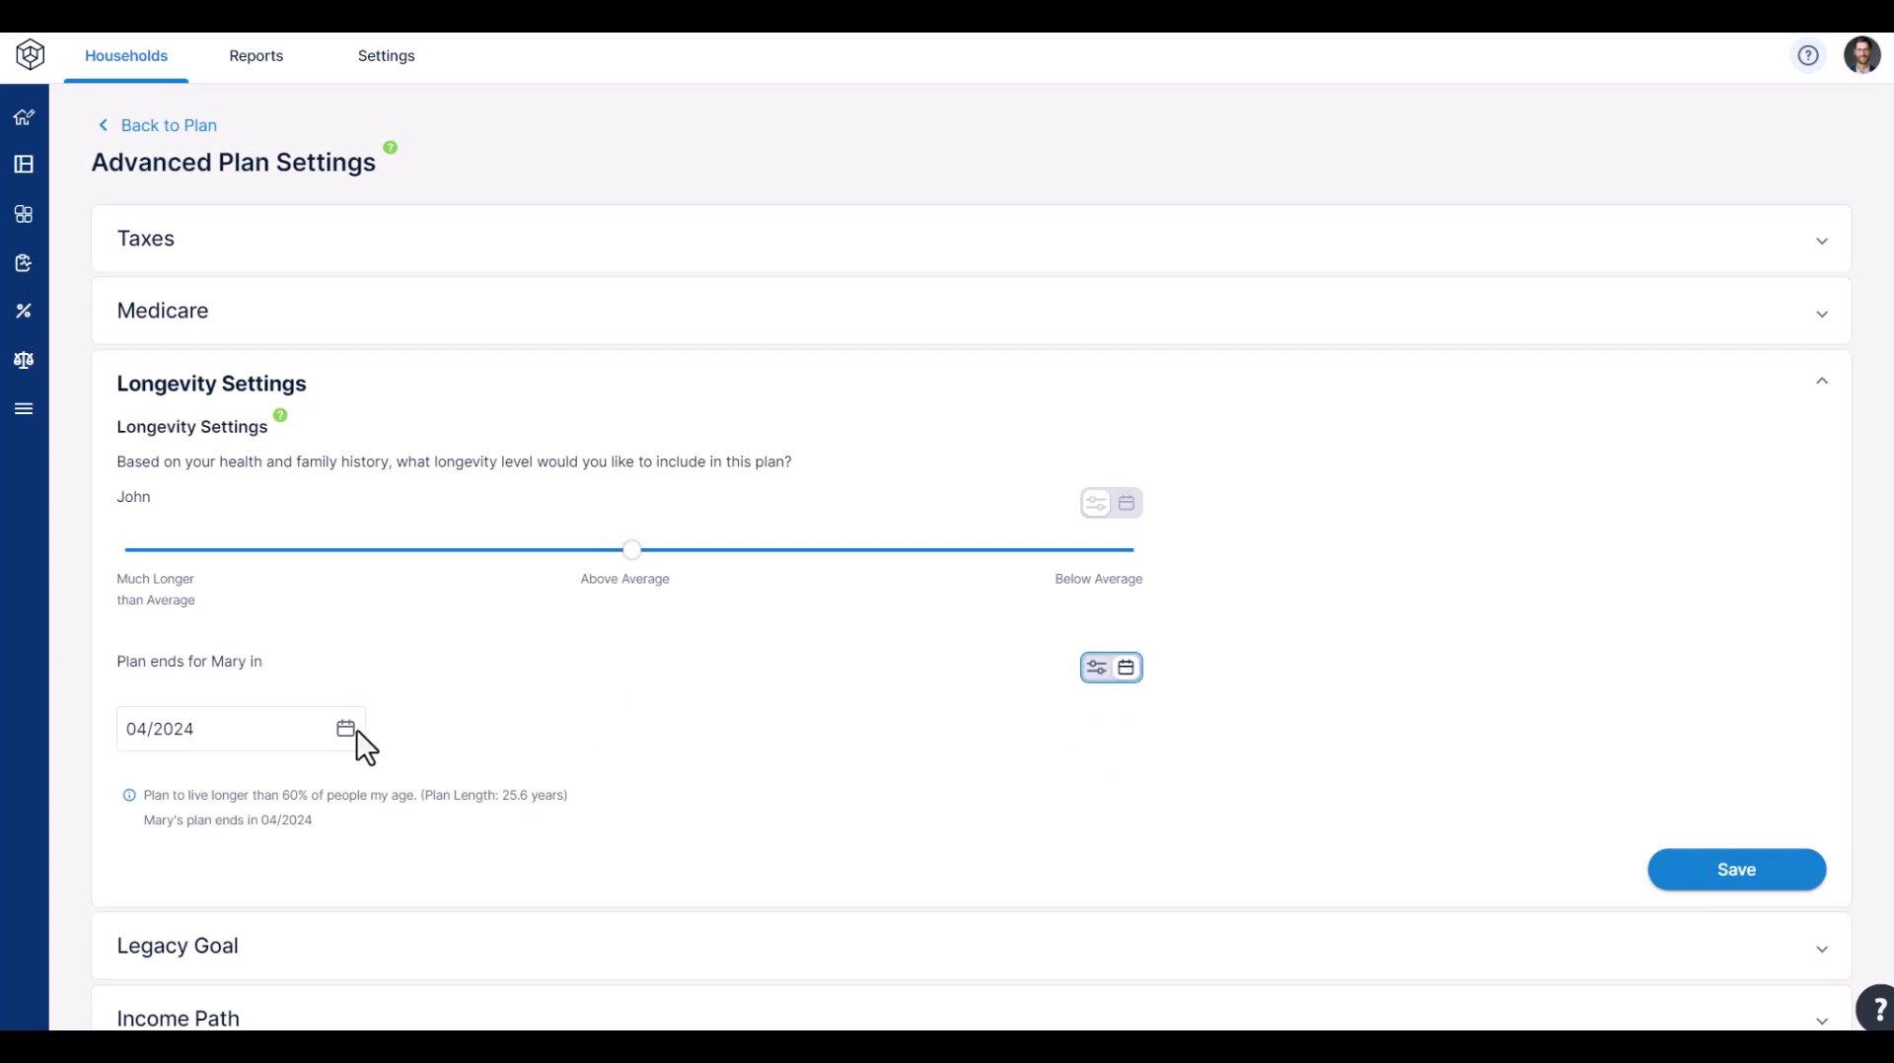
click(828, 550)
click(931, 549)
click(627, 550)
click(1096, 669)
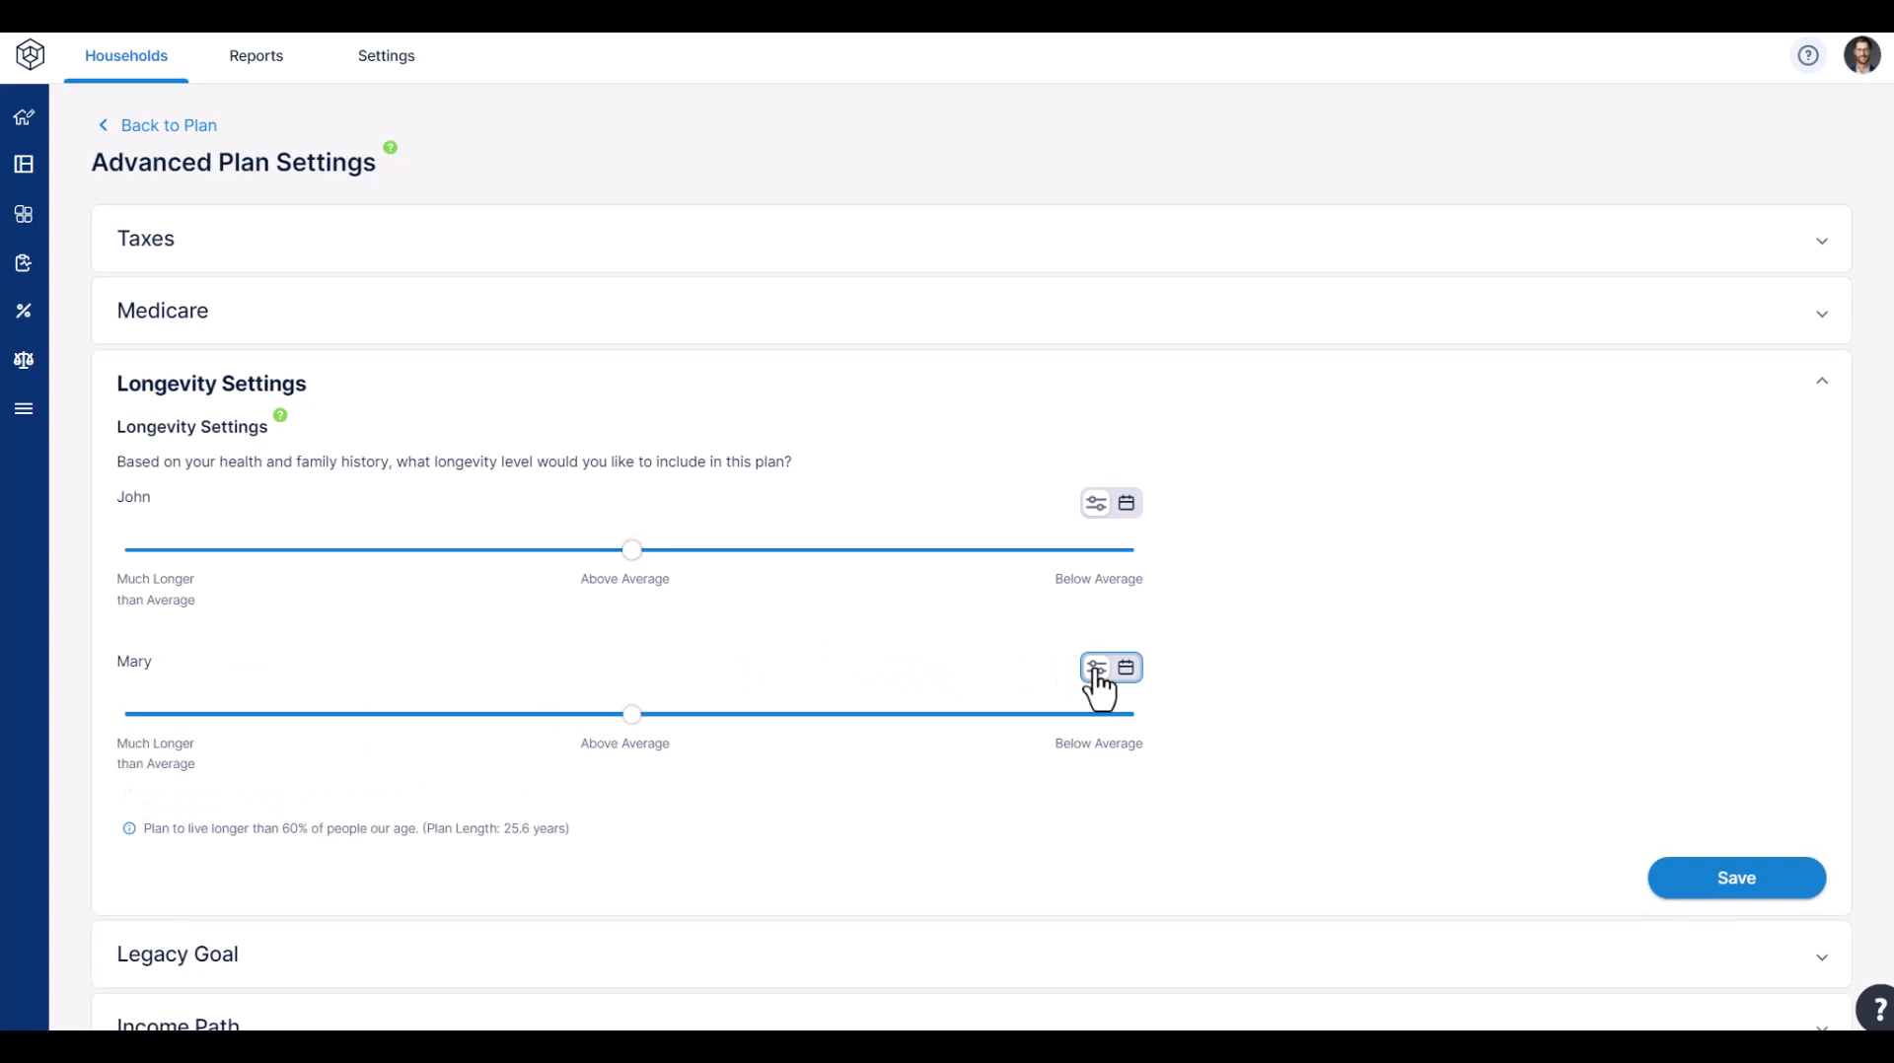
drag(506, 833, 546, 830)
click(533, 832)
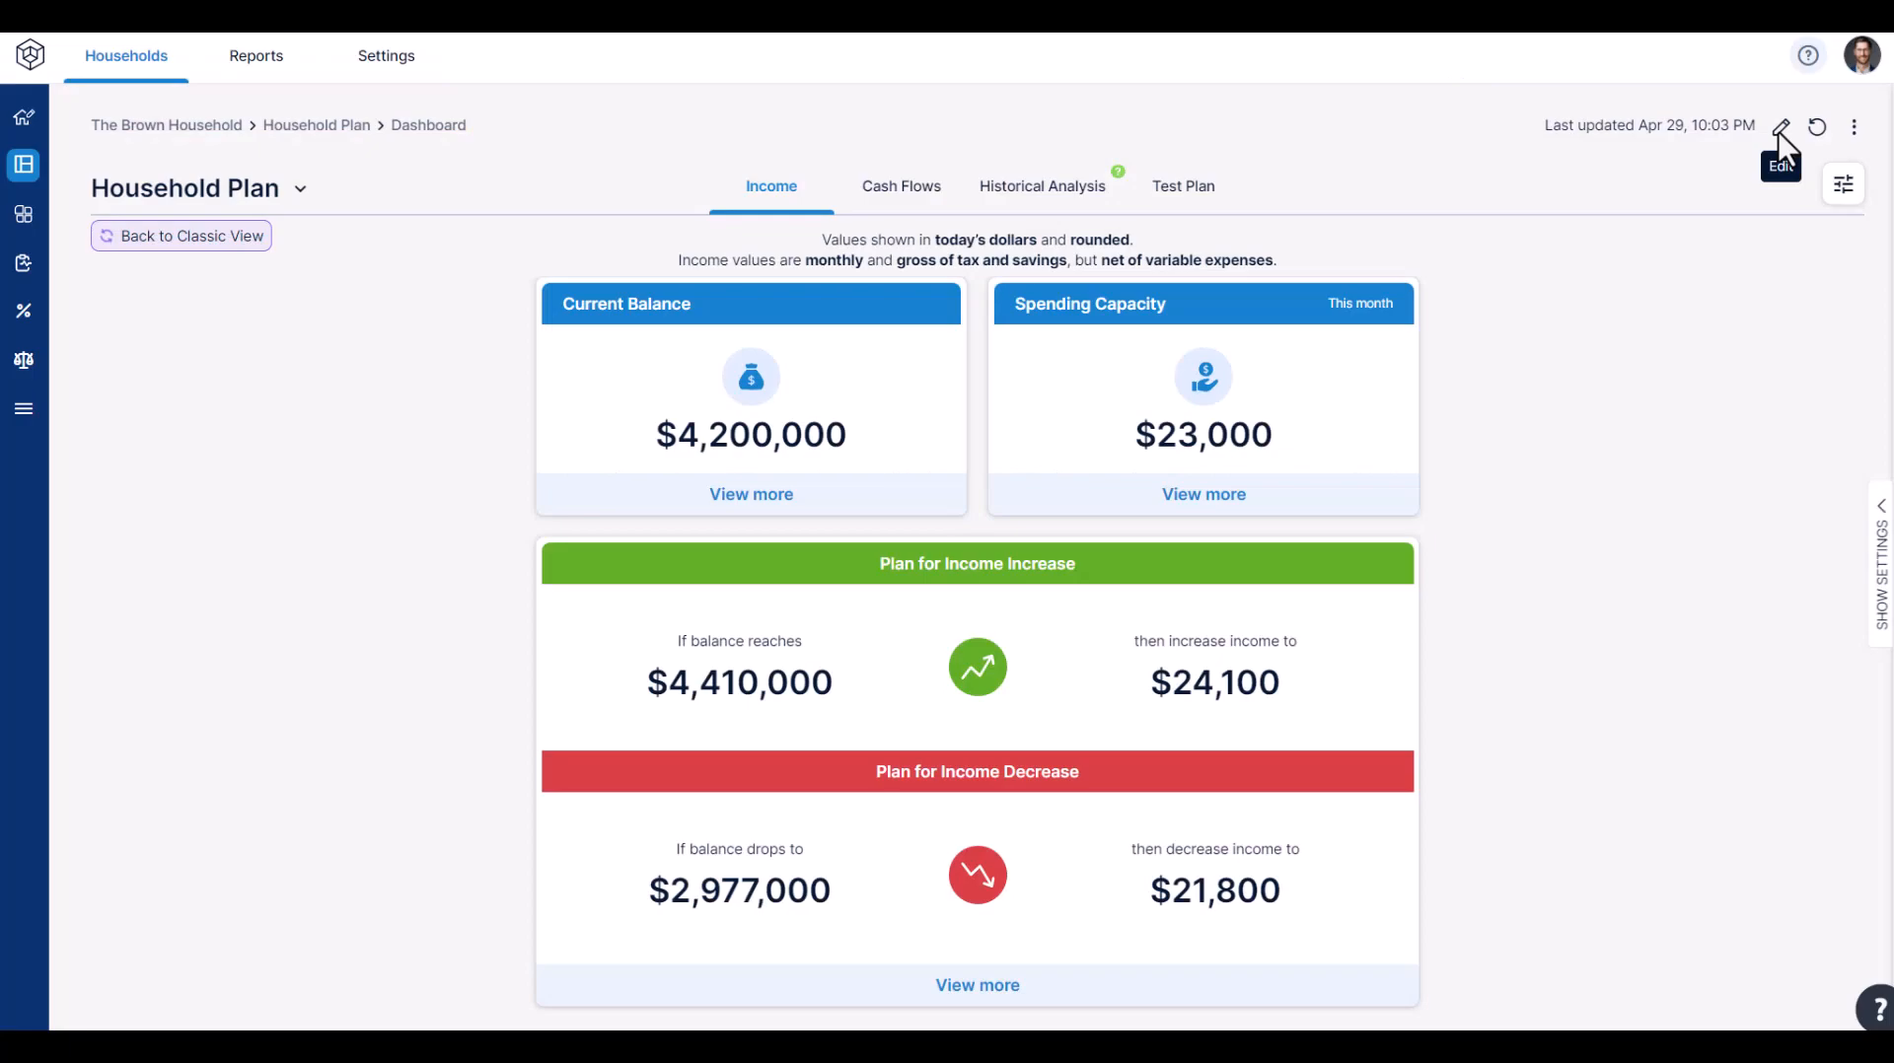
- Edit the Household Plan's pension under other income and change its owner to the household
click(1780, 130)
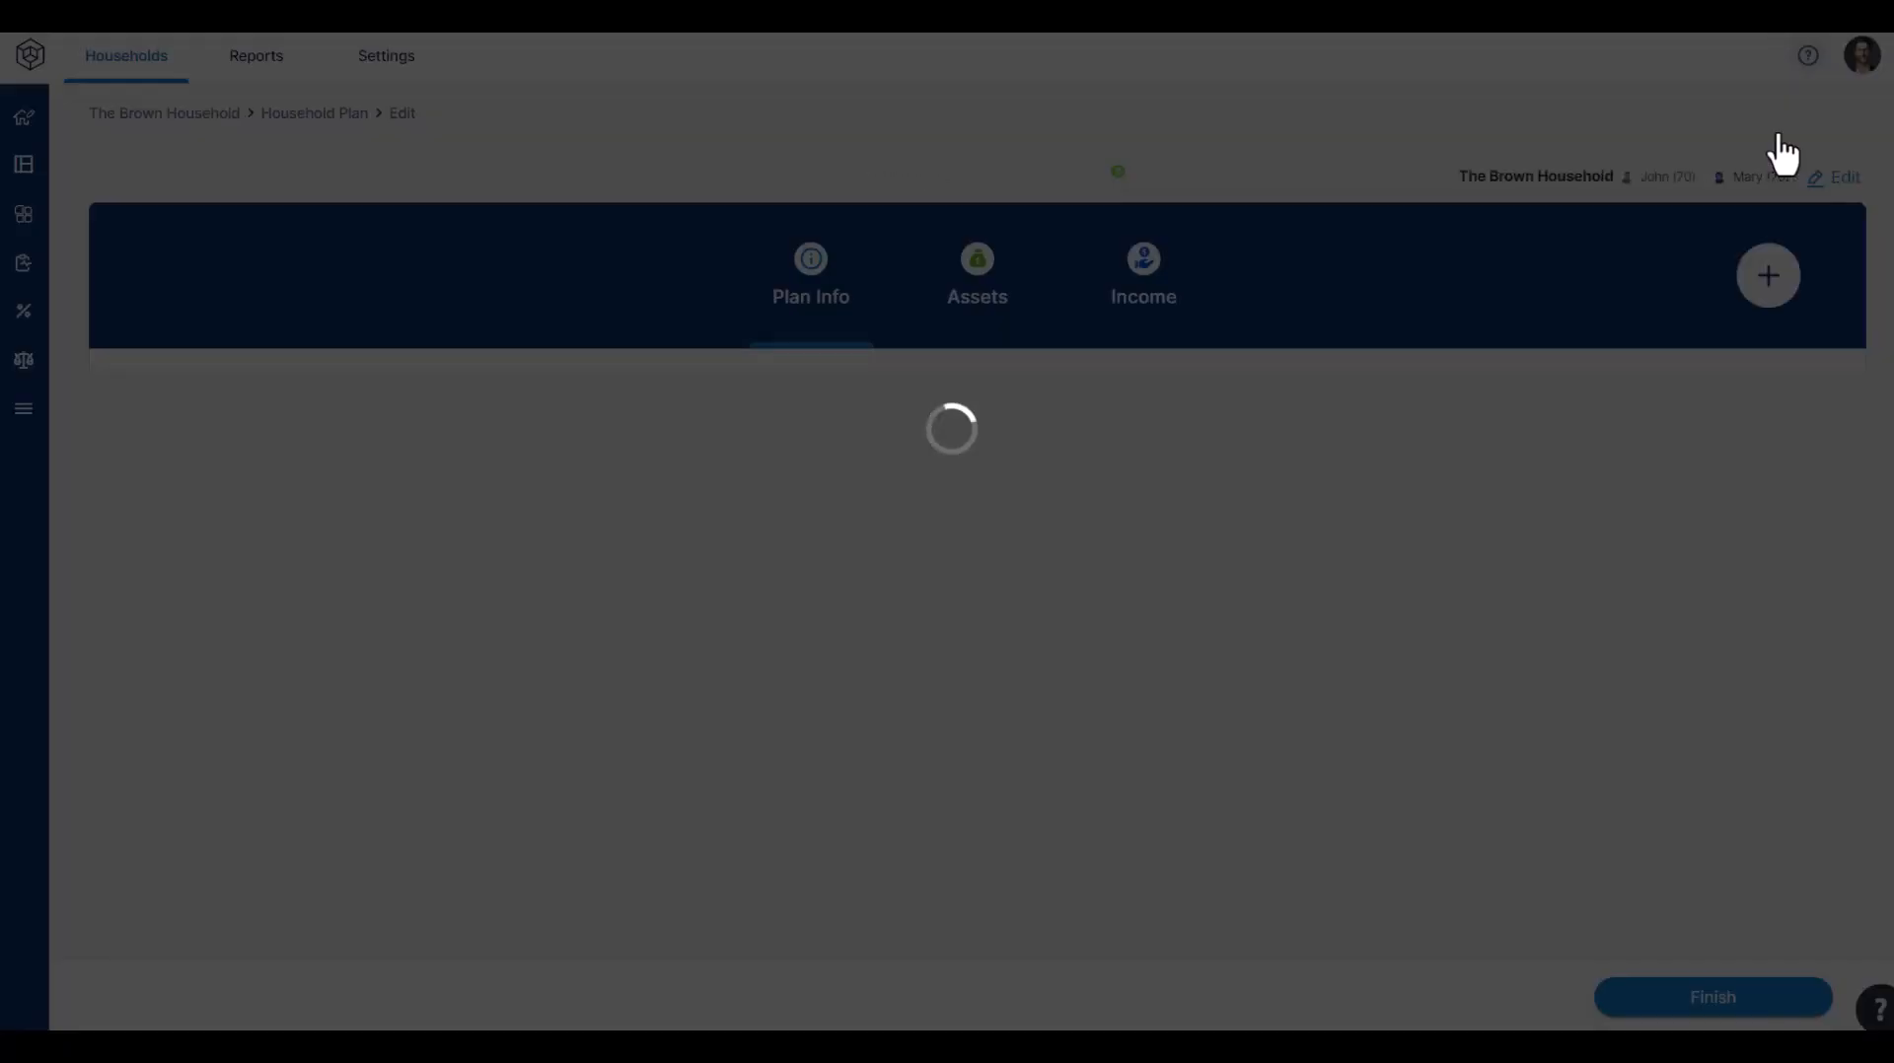
click(1169, 301)
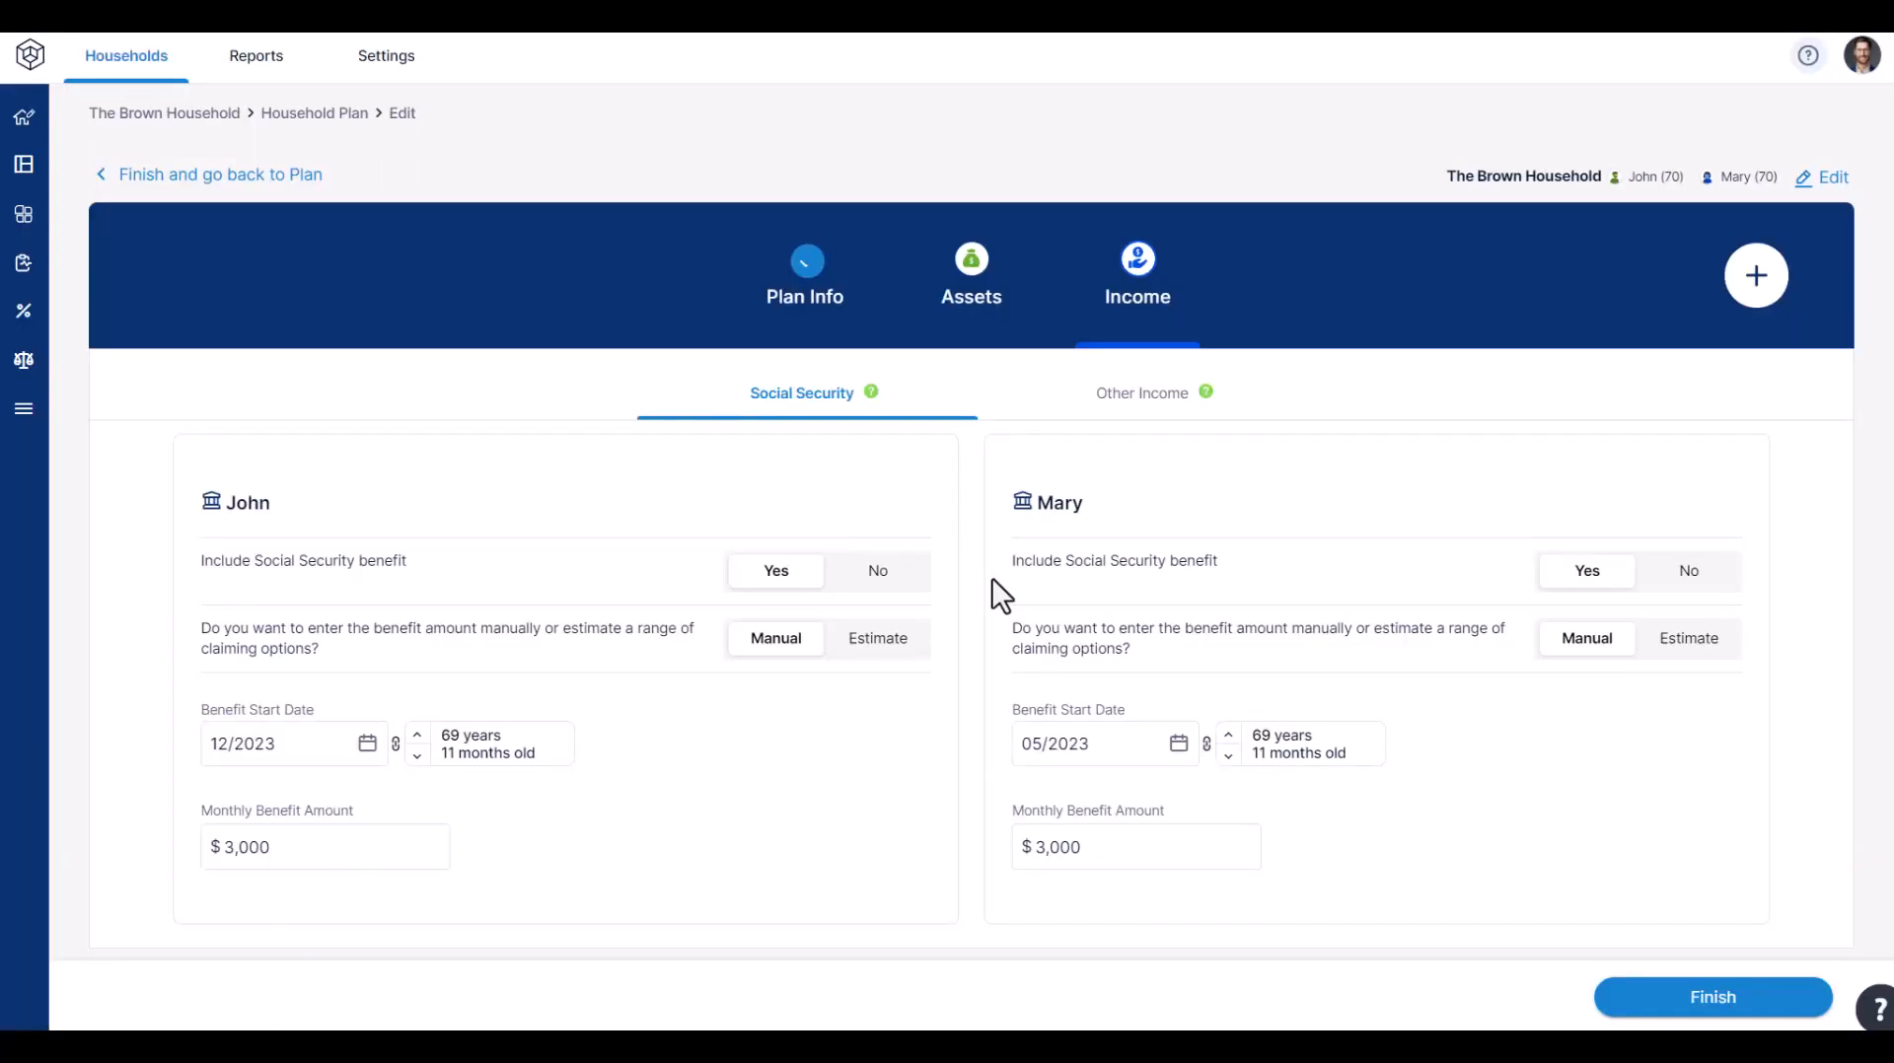
click(1118, 416)
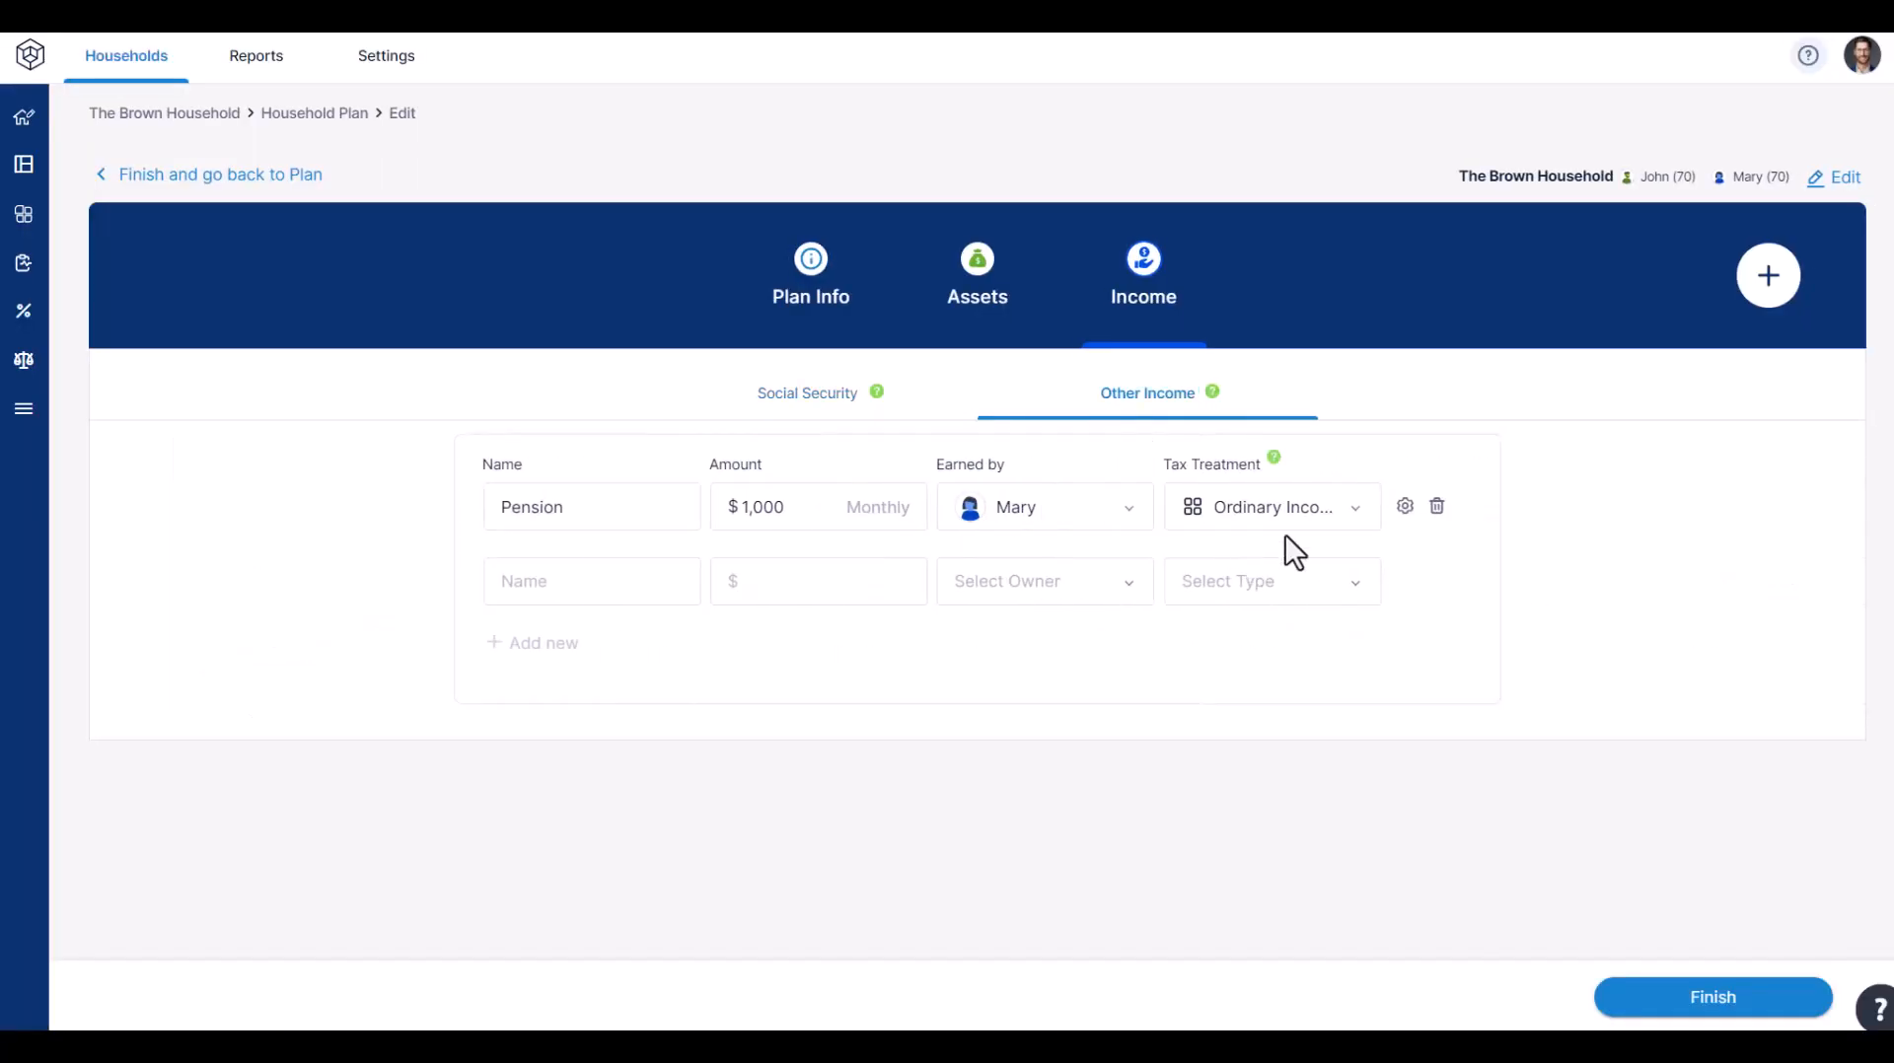
click(1404, 507)
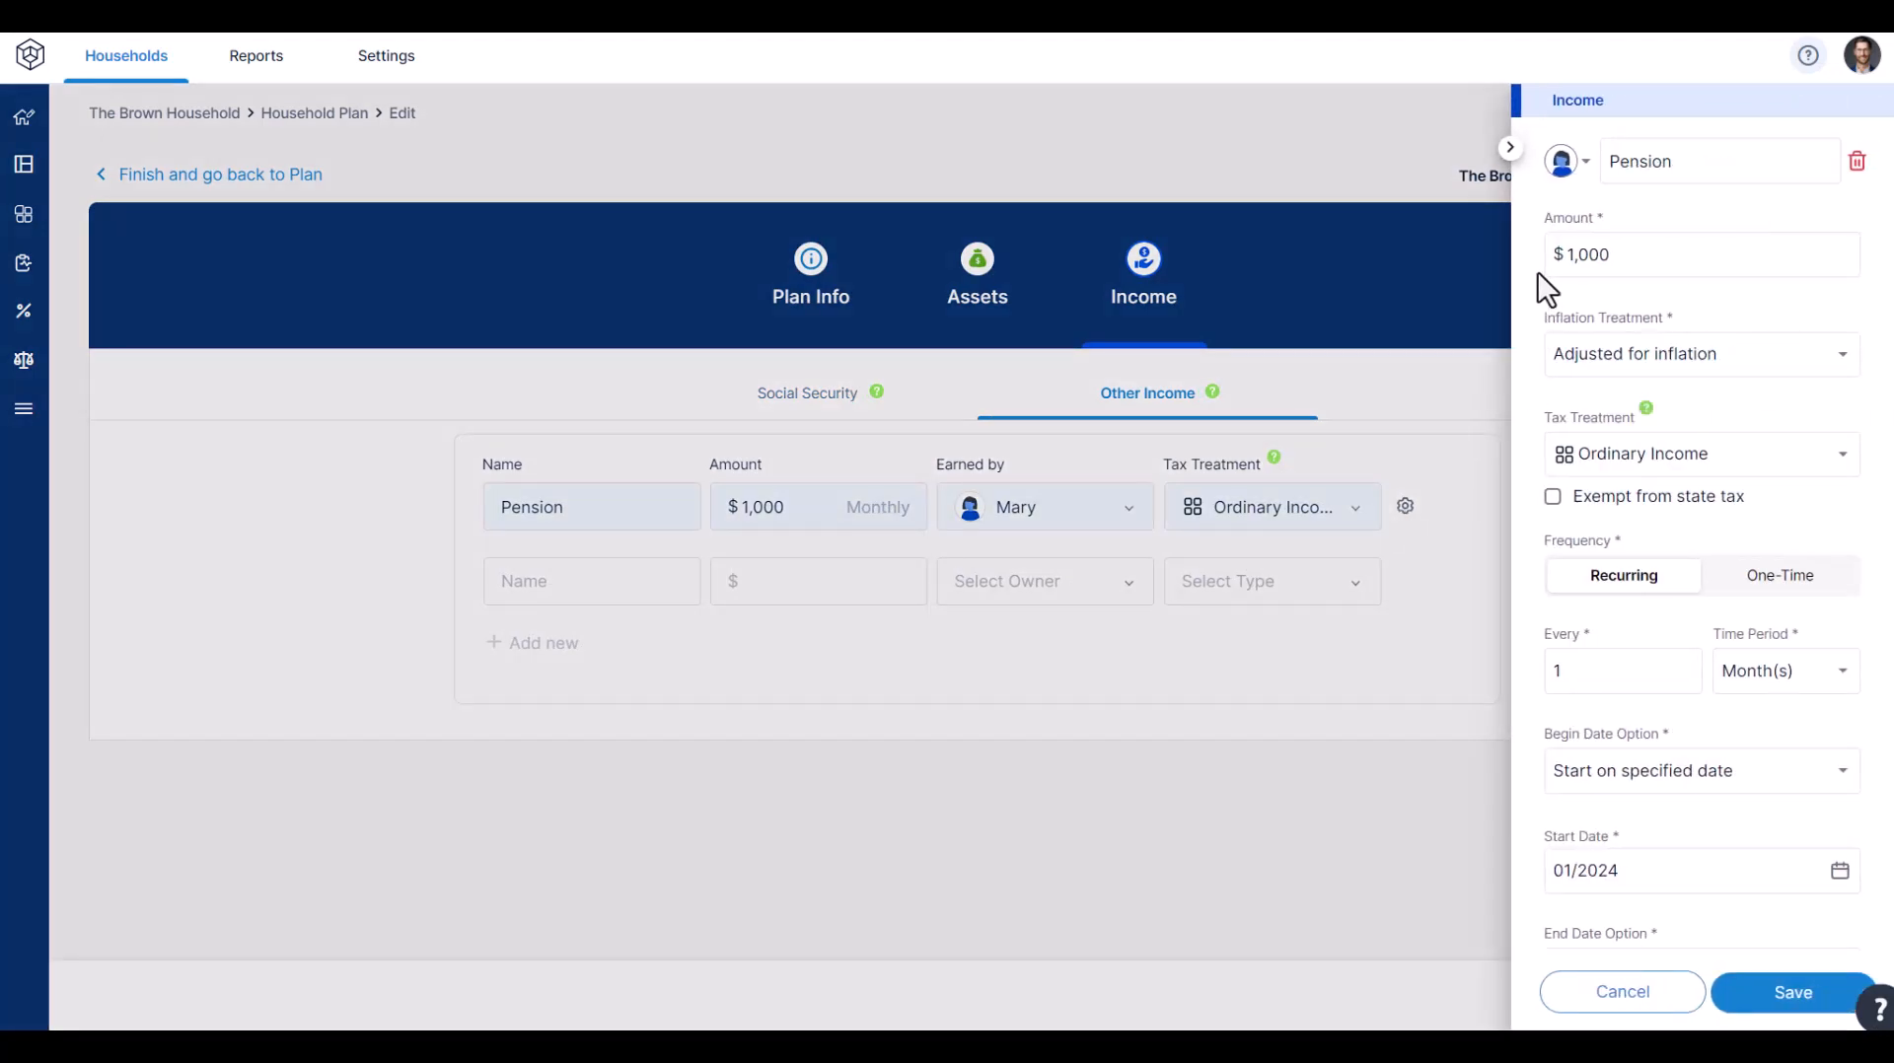
click(1570, 164)
click(1583, 209)
- Set the pension's end date option to Ends at second spouse's death
scroll(1706, 523, down, 4)
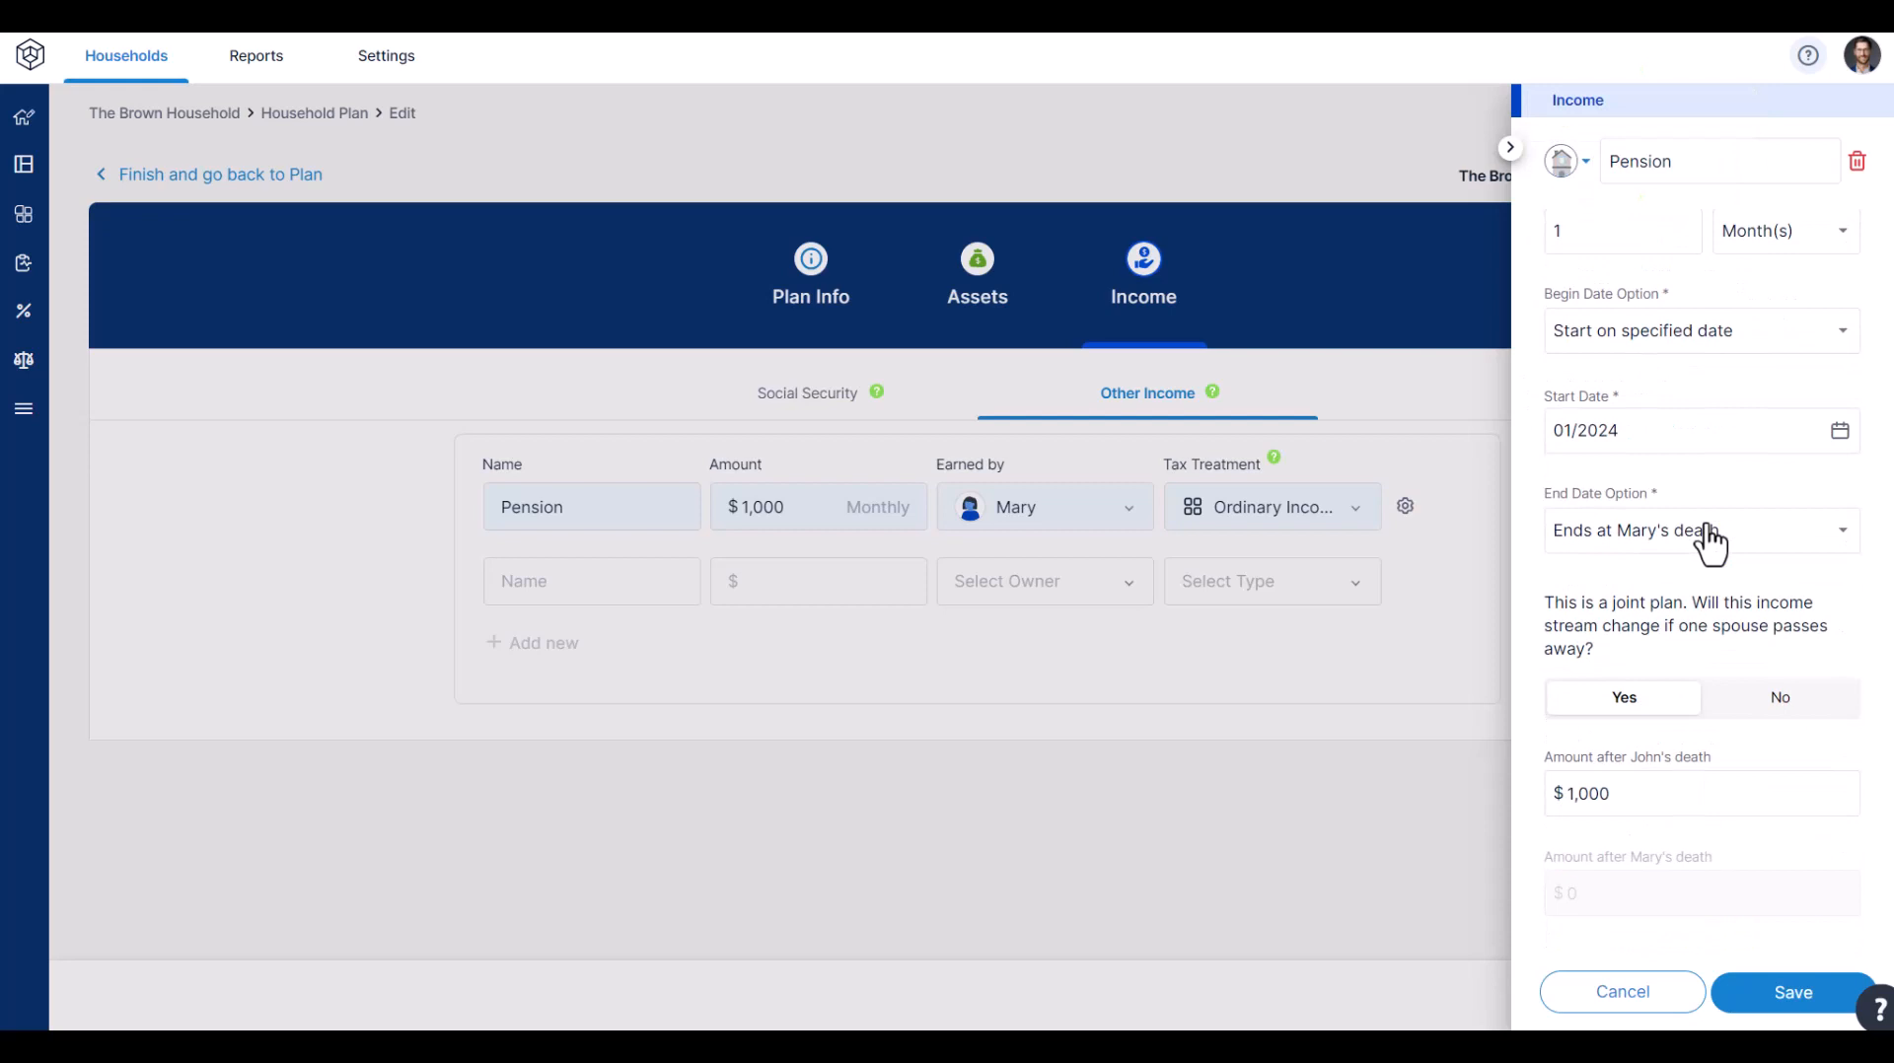
click(1709, 543)
click(1701, 597)
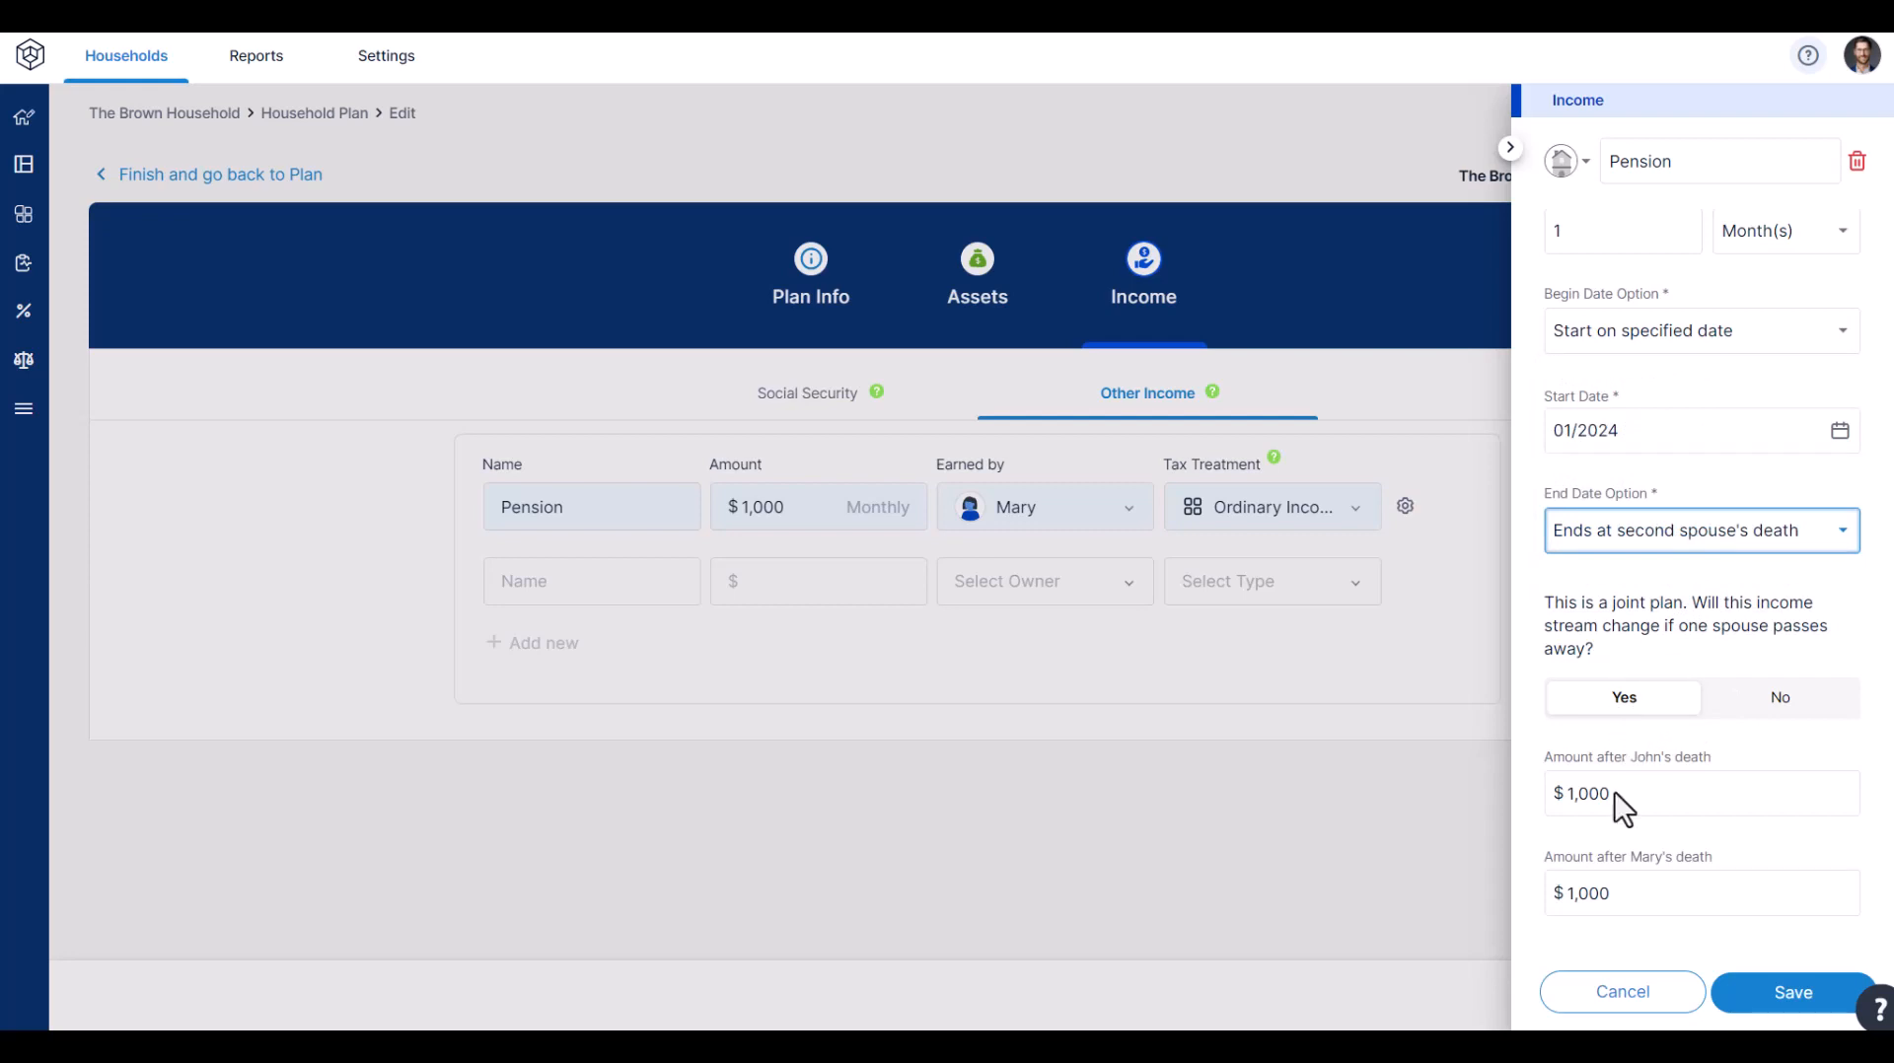
- Set the pension amount after either spouse's death to $500 in both survivor amounts and save the income
scroll(1620, 761, up, 5)
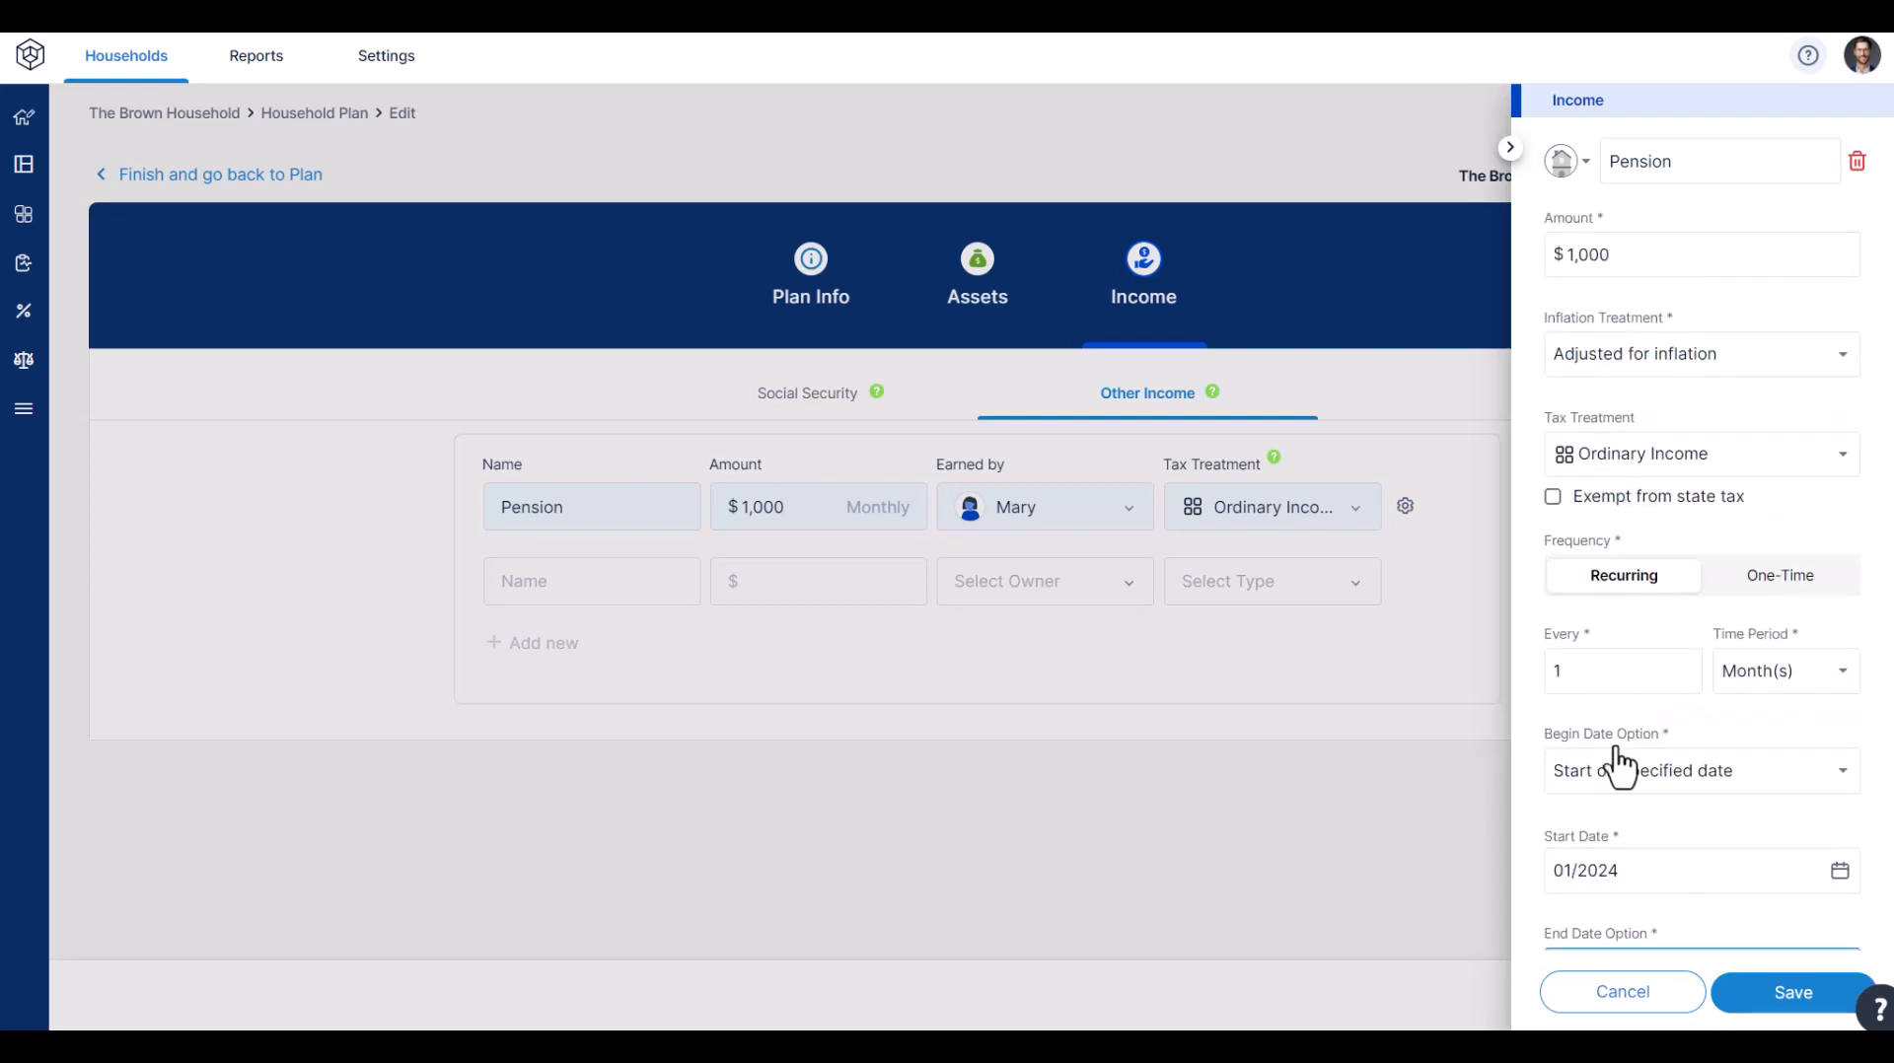
scroll(1628, 276, down, 5)
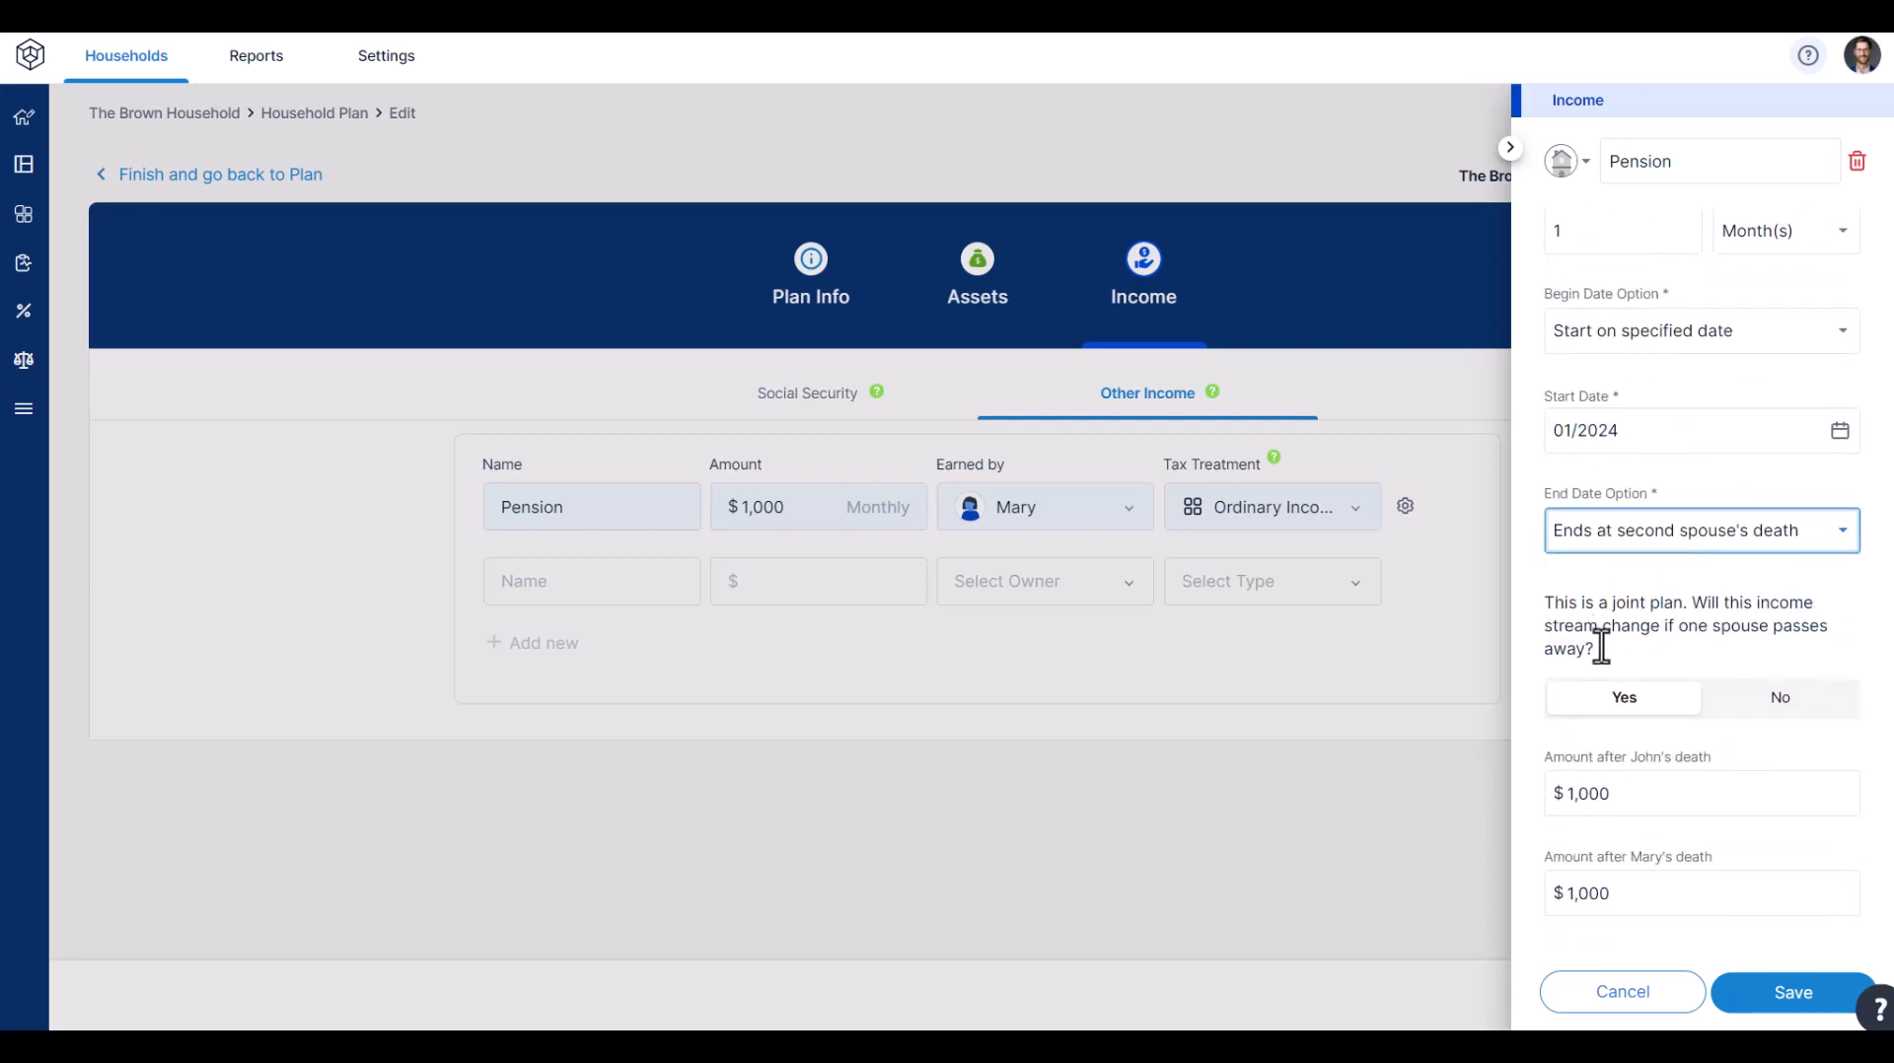
click(1610, 794)
drag(1610, 794, 1544, 795)
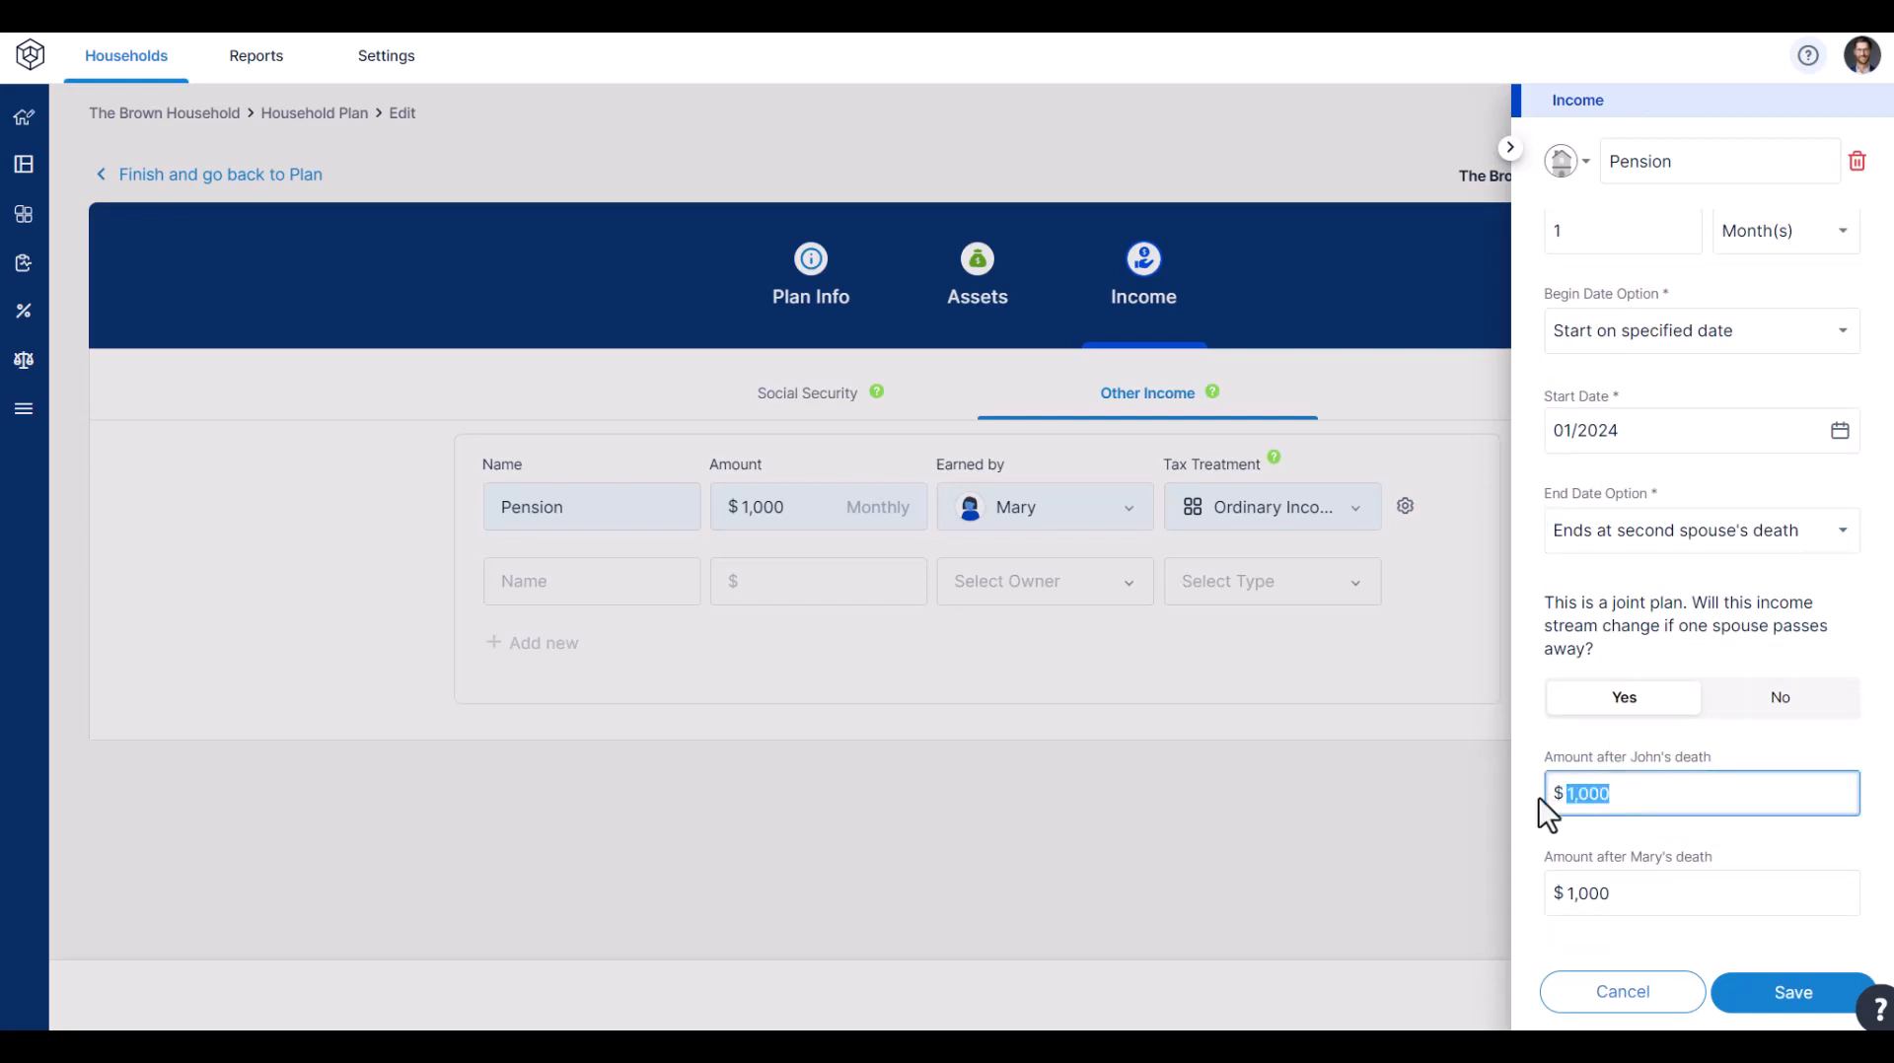
text(5)
drag(1611, 893, 1534, 903)
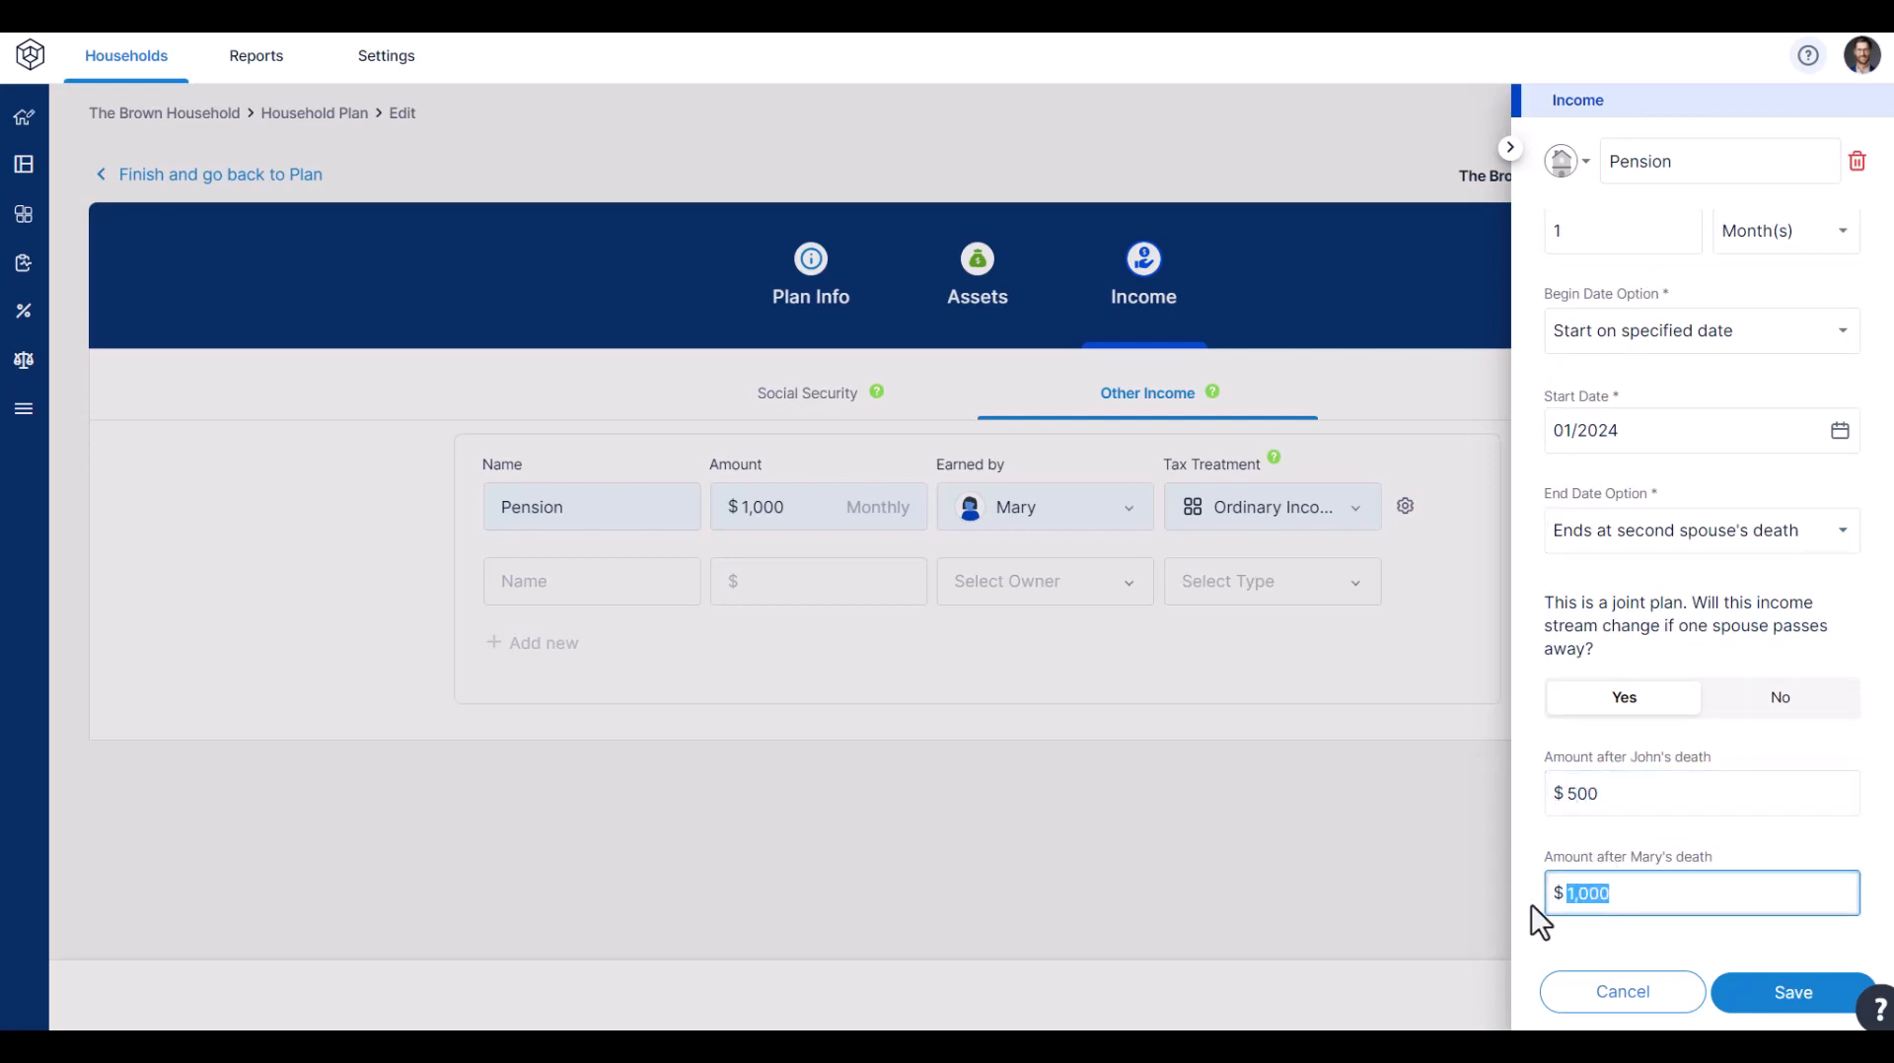
text(500)
click(1762, 1011)
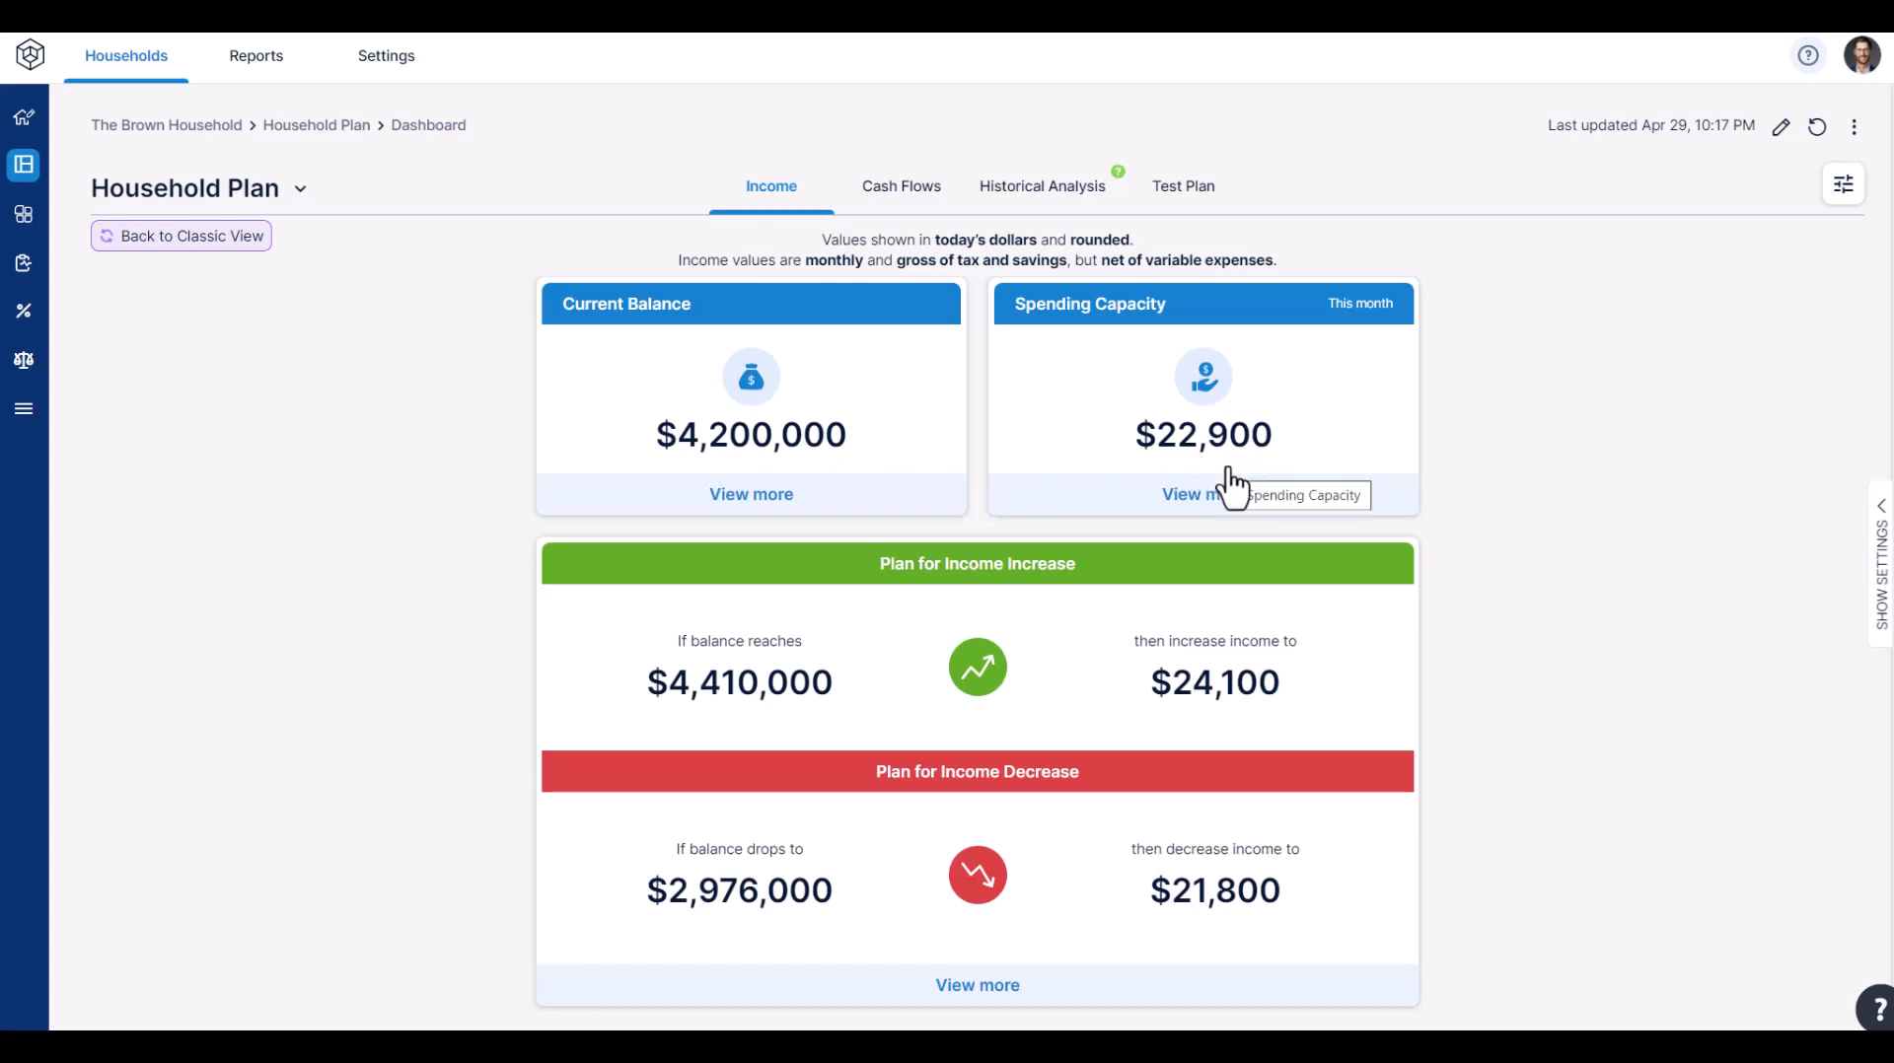
- In the plan's advanced longevity settings, give the first spouse a specified plan end date of 07/2028 and save
click(1854, 126)
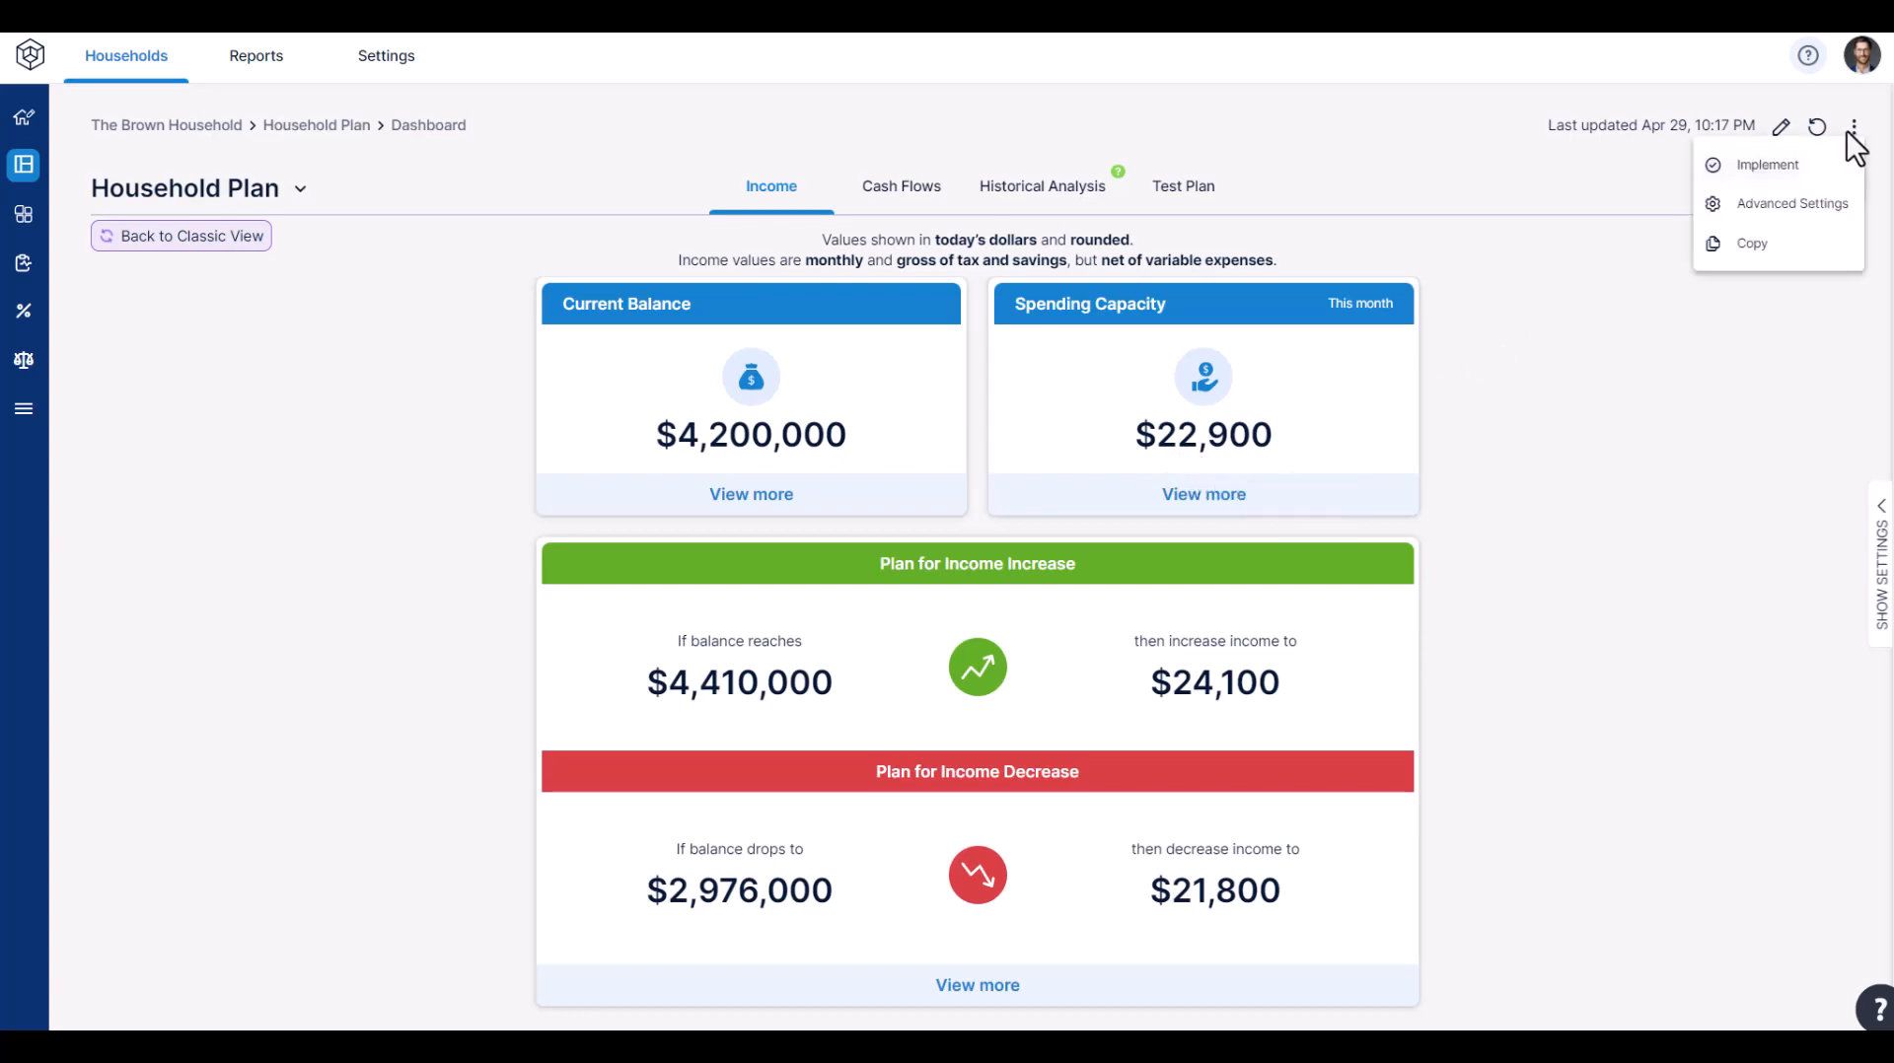
click(1786, 217)
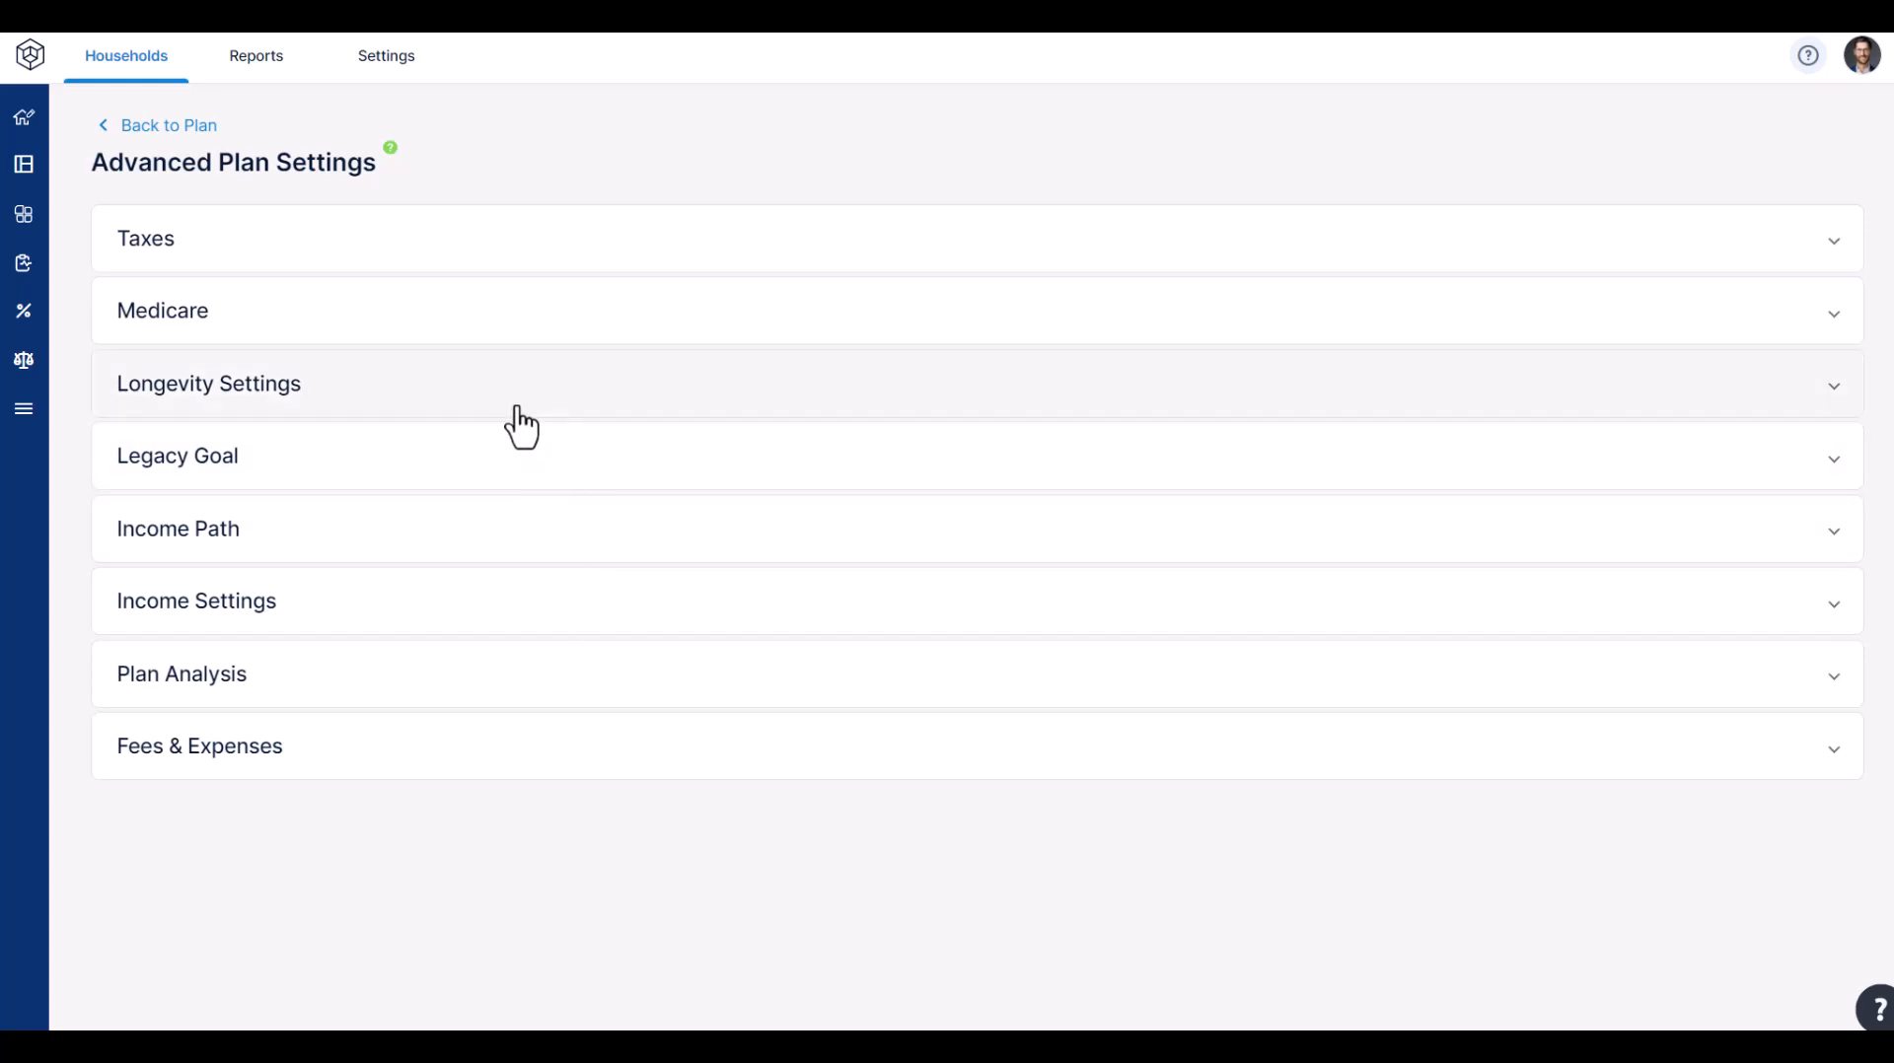
click(517, 410)
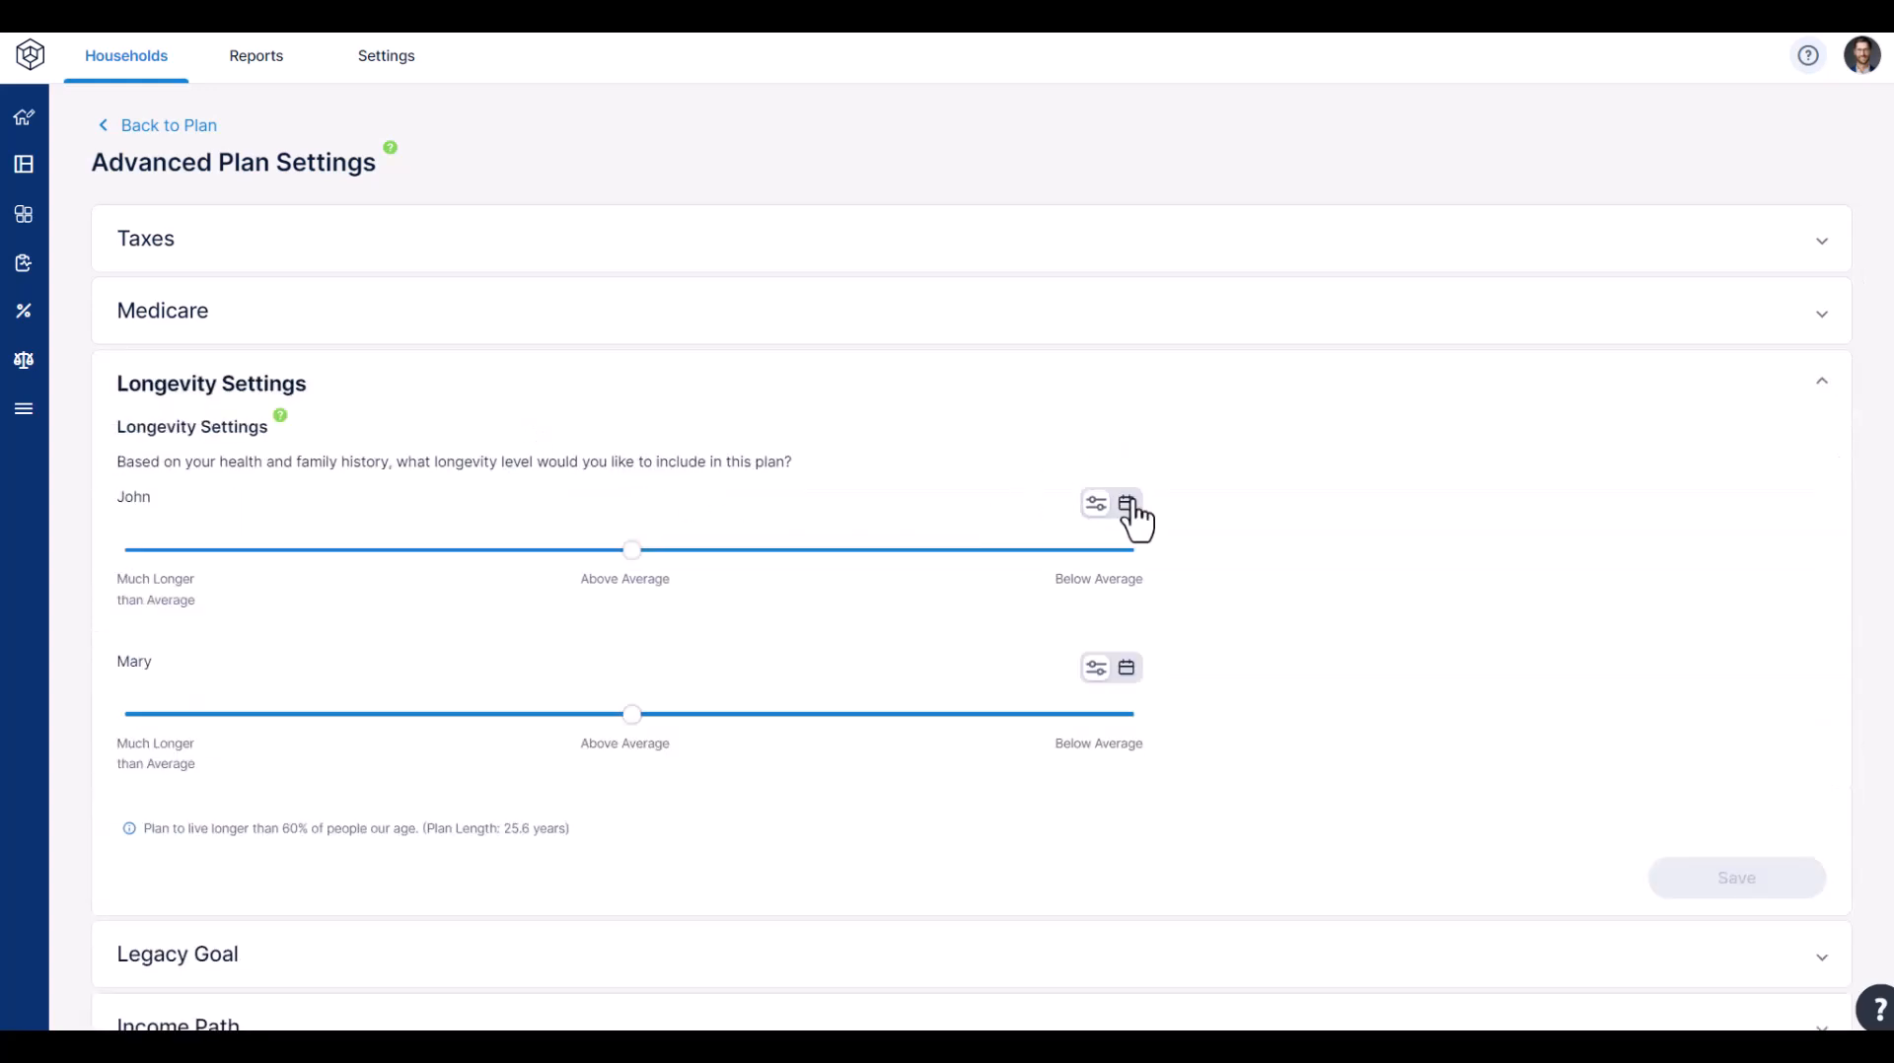
click(1128, 505)
click(344, 570)
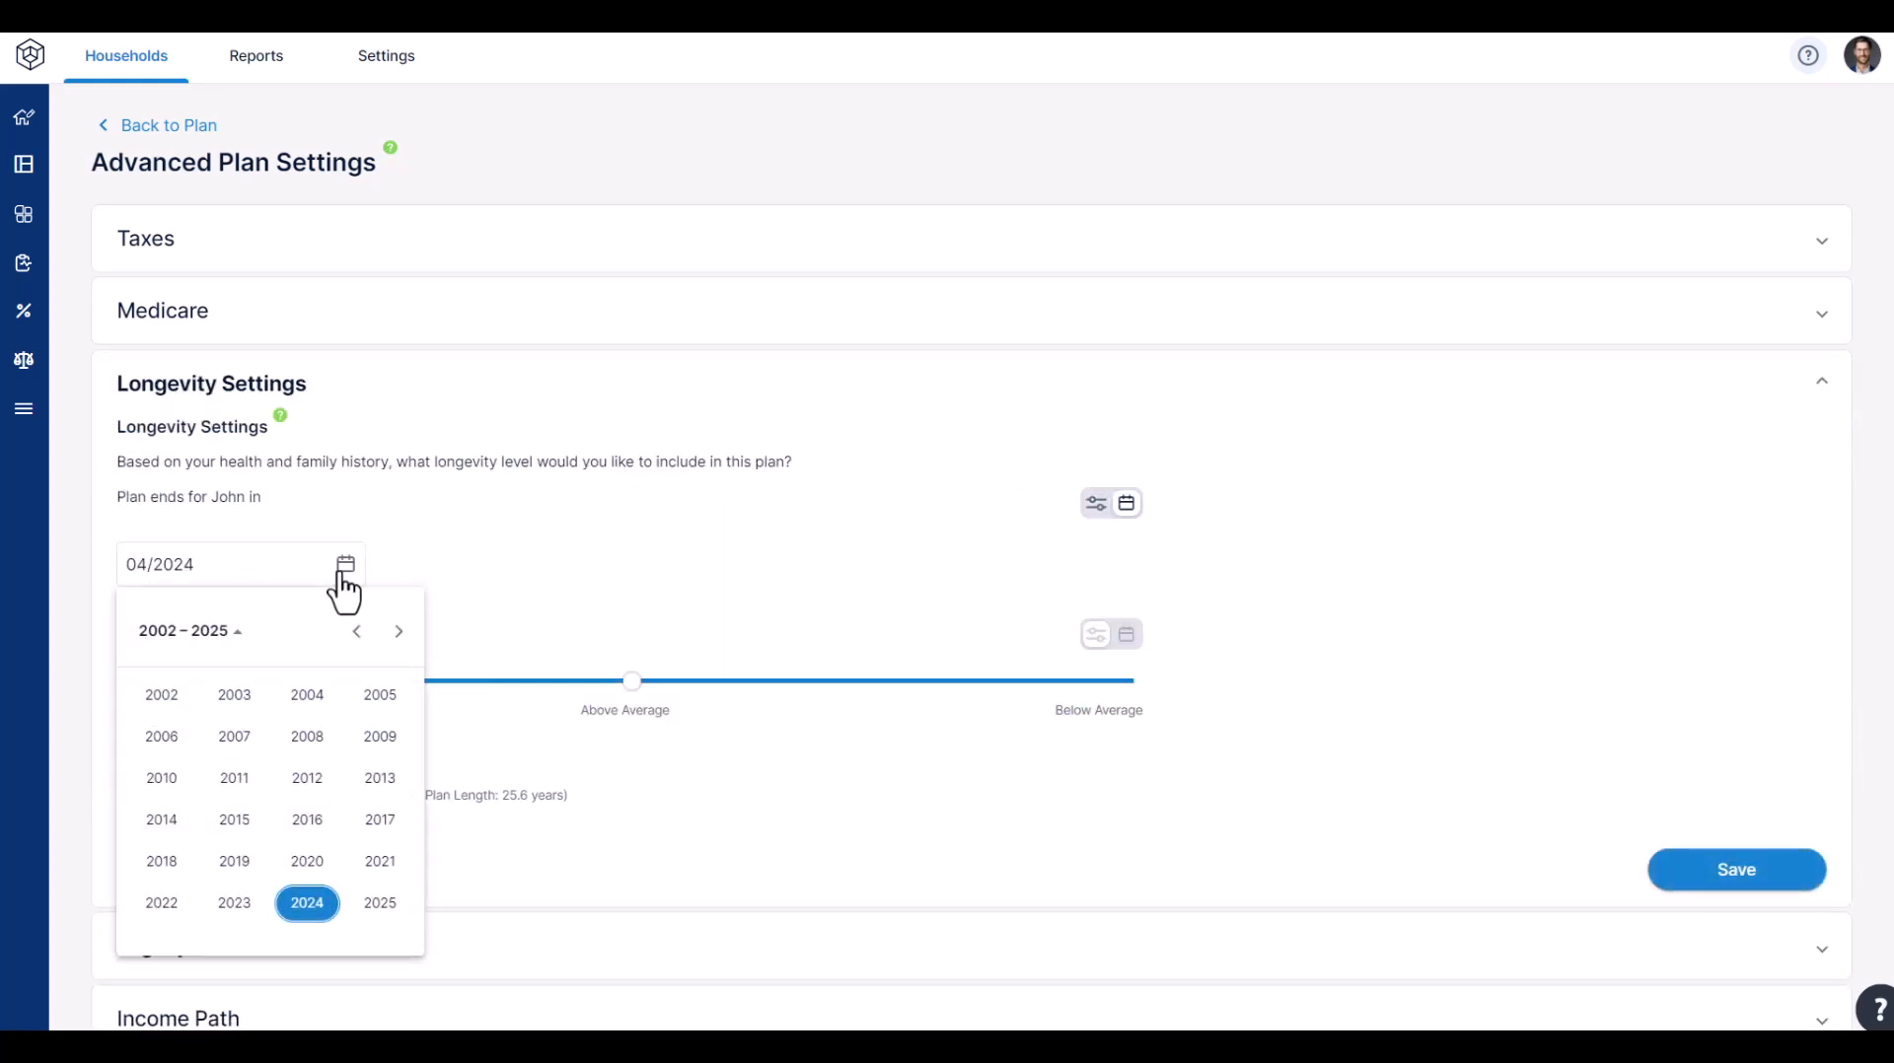
click(398, 631)
click(314, 697)
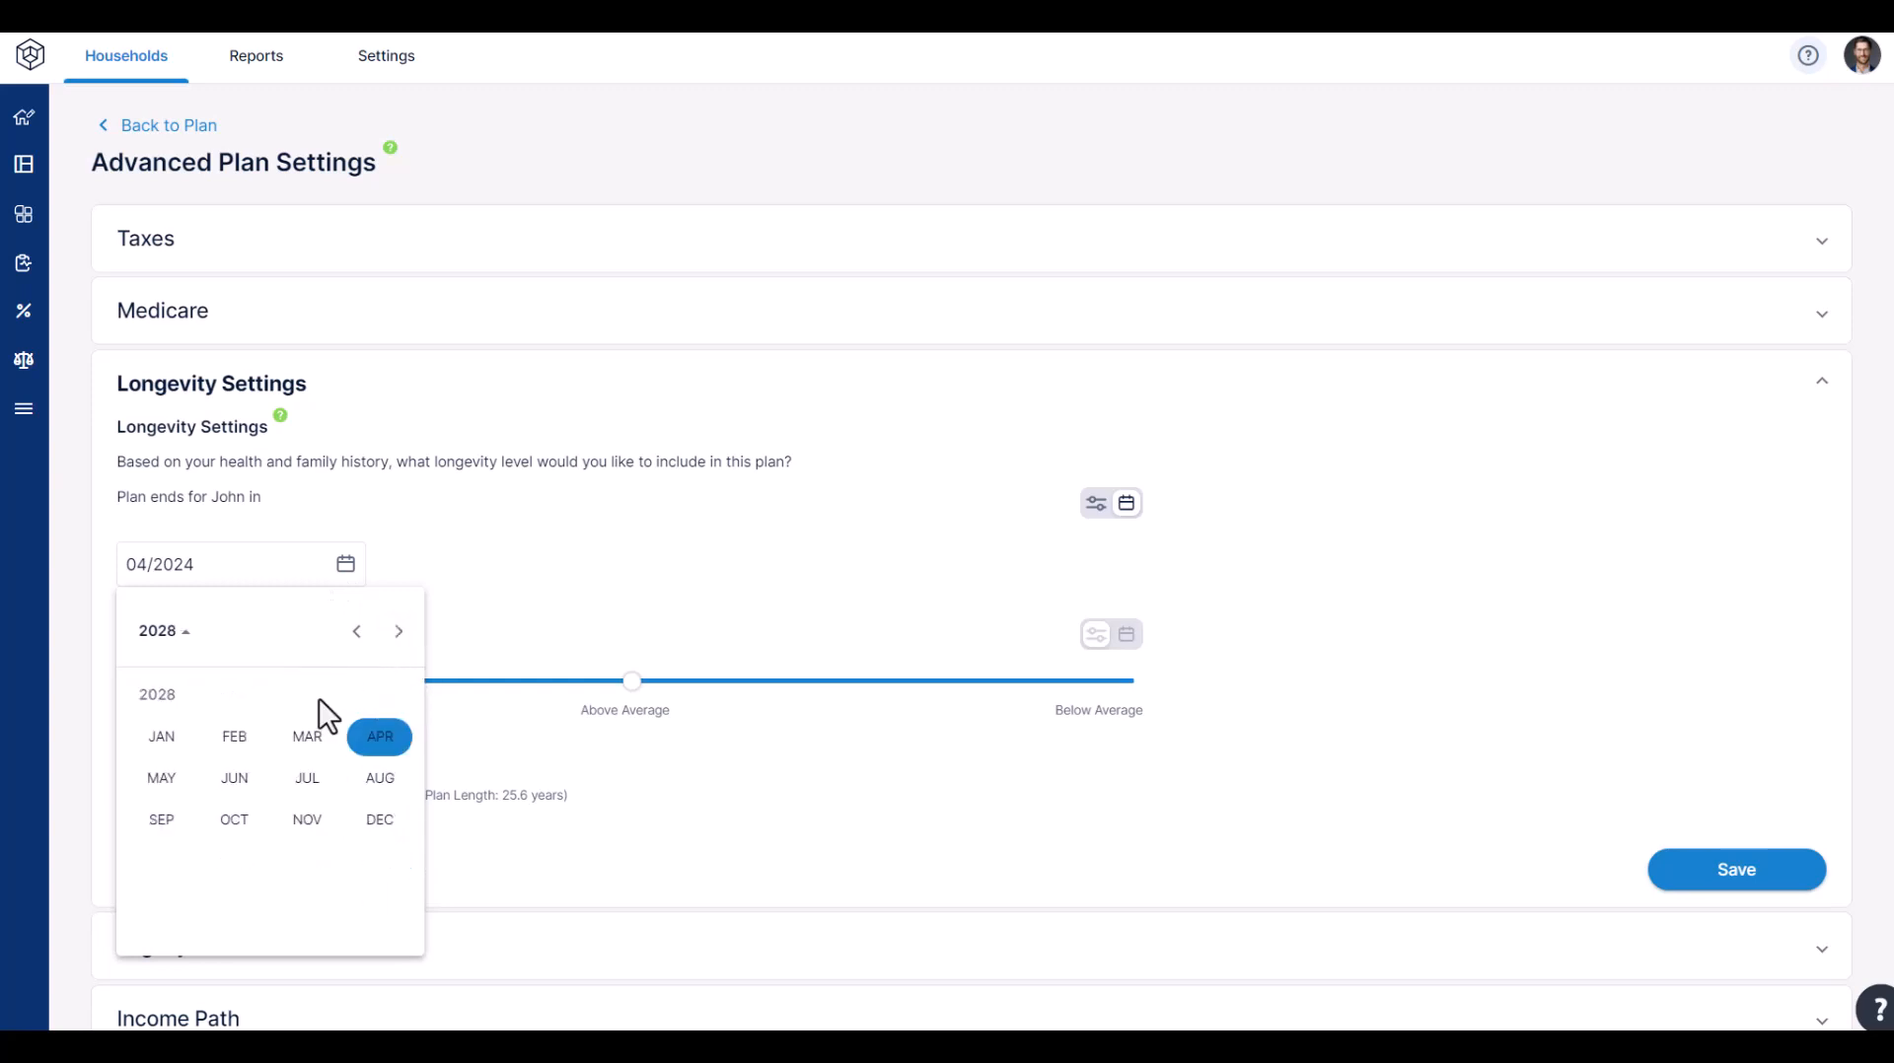
click(308, 778)
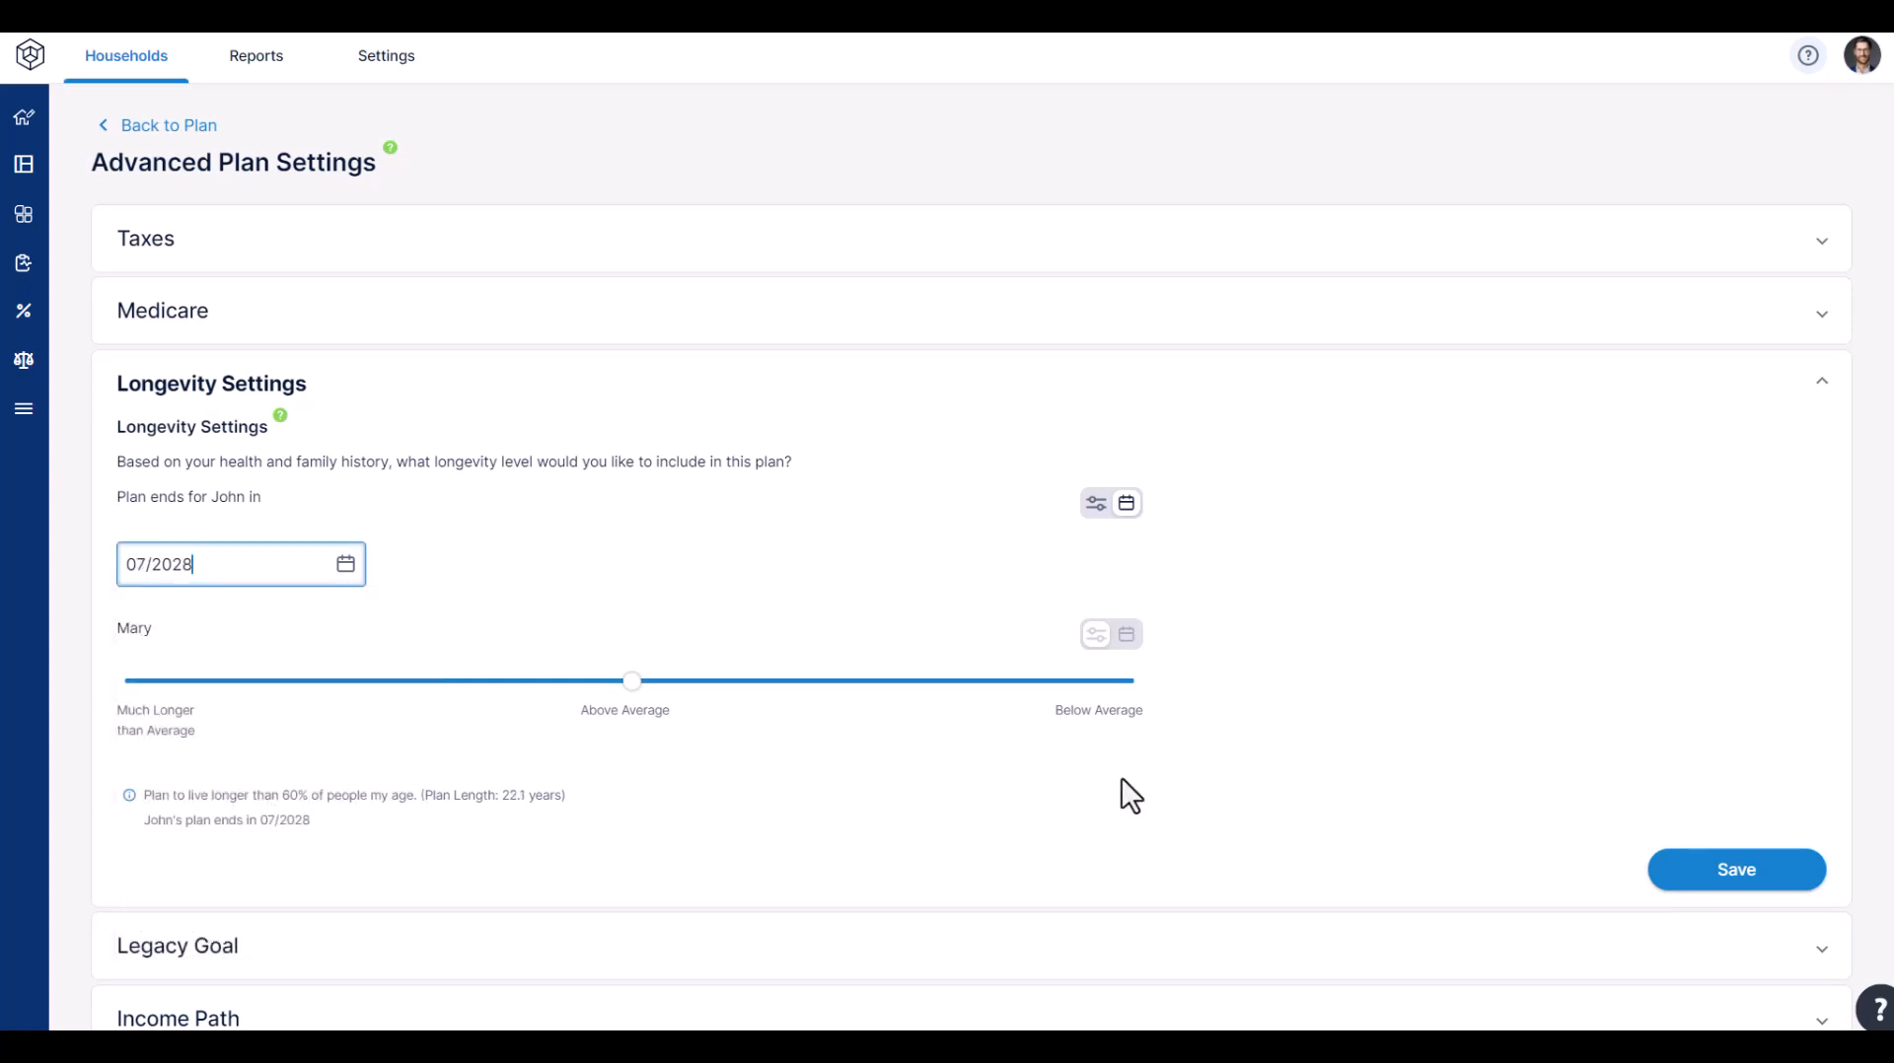
click(1688, 877)
- Examine the Household Plan's cash flows by income source
click(904, 197)
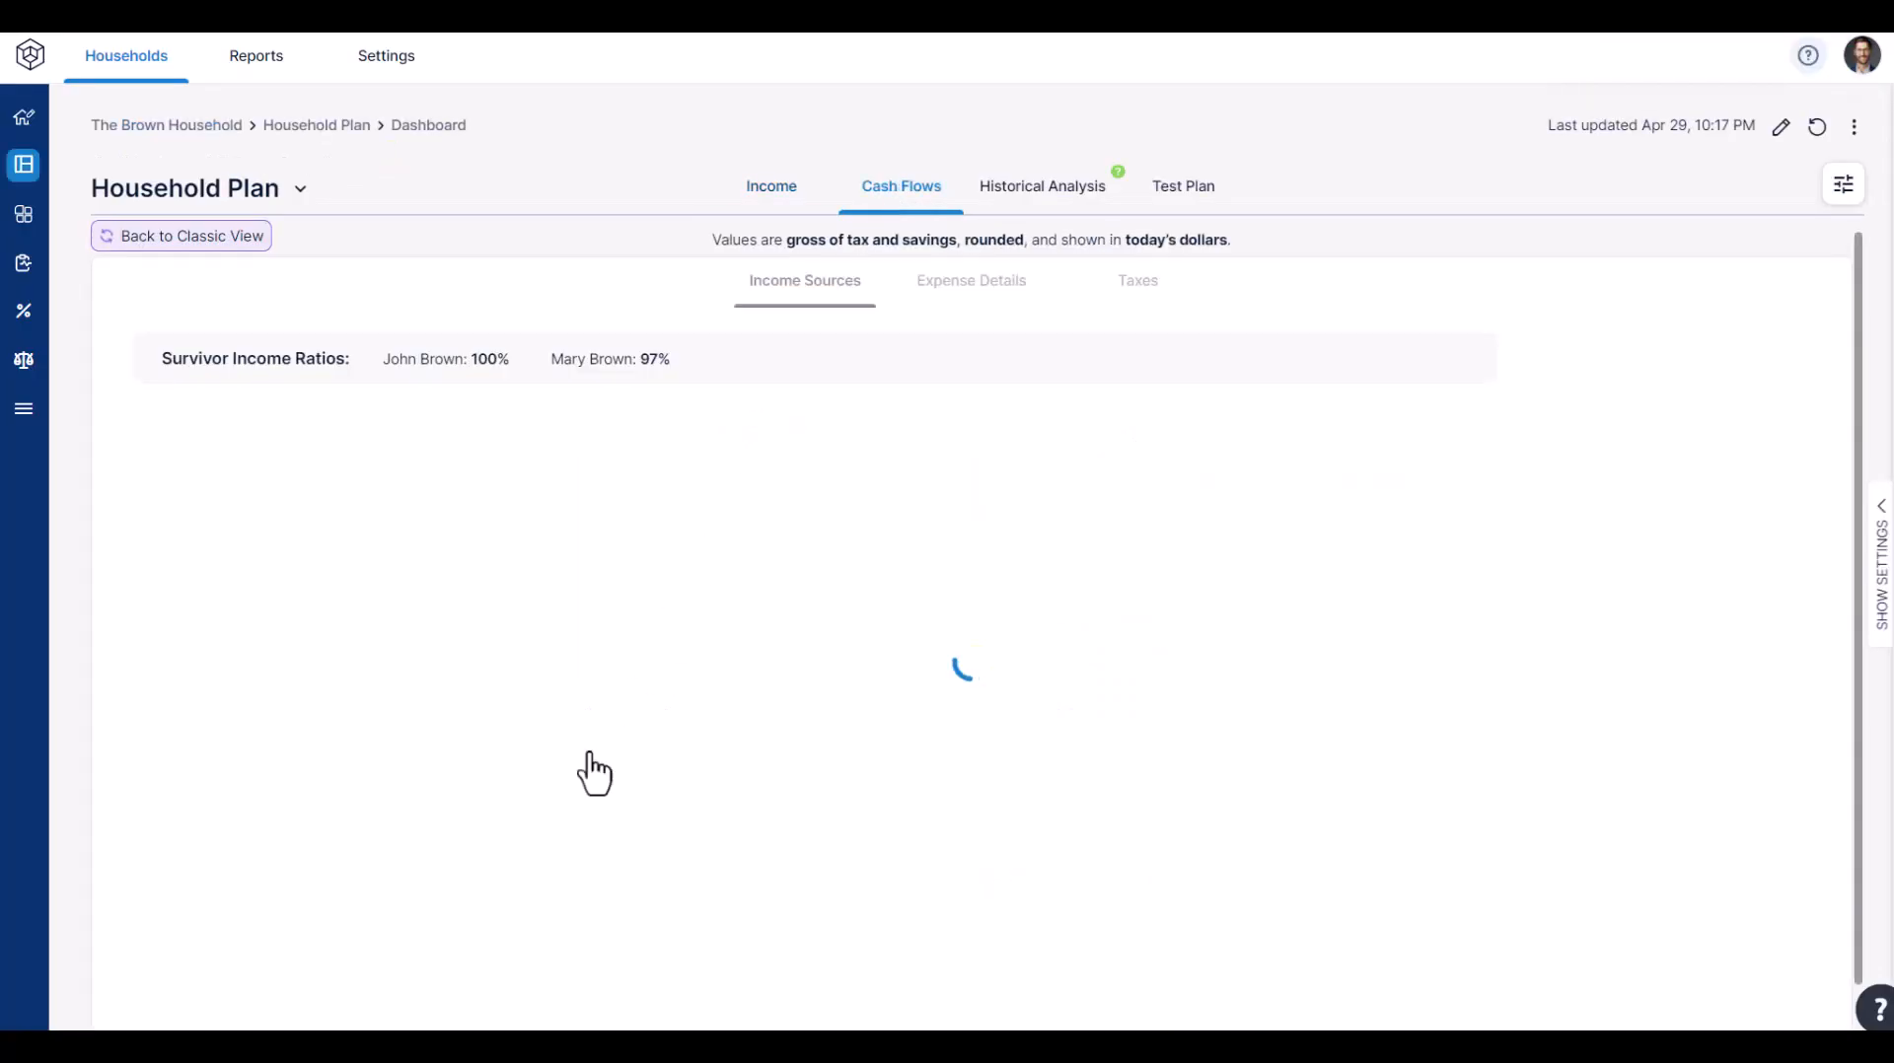